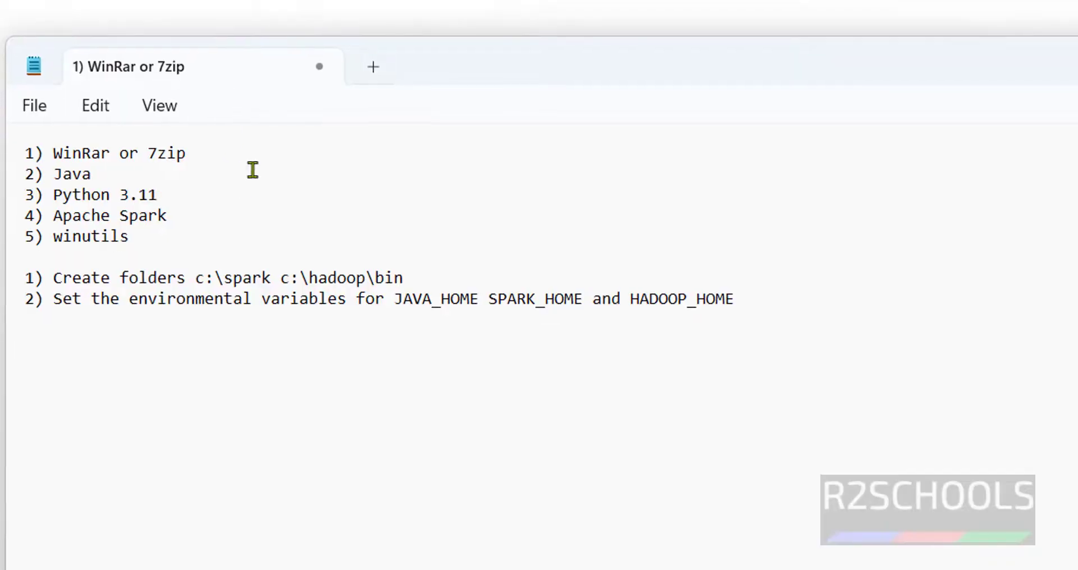
- Remove the ' 3.11' version number from the Python item in the Notepad checklist
drag(187, 153, 21, 146)
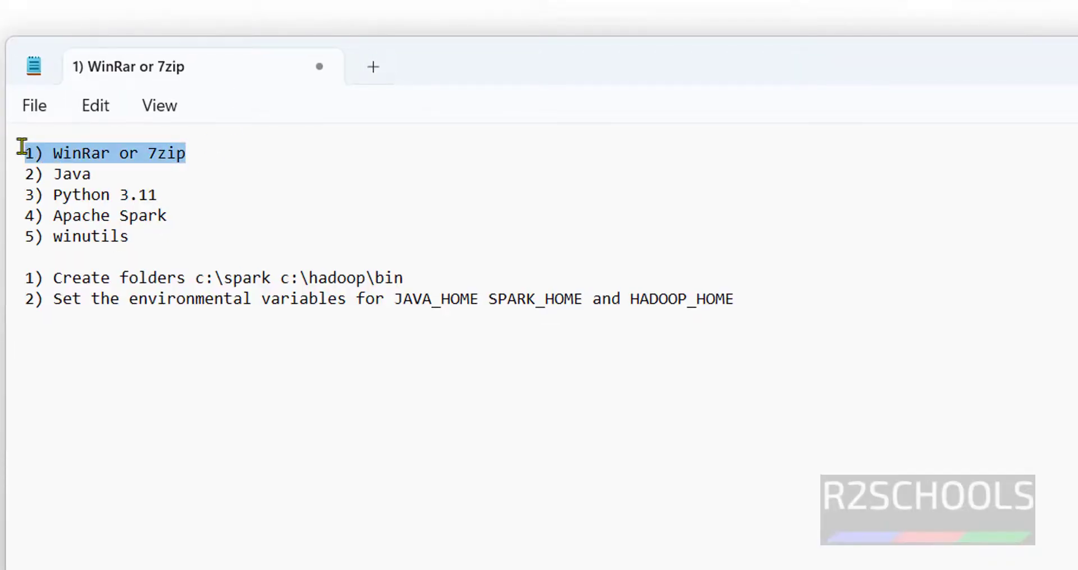
click(274, 154)
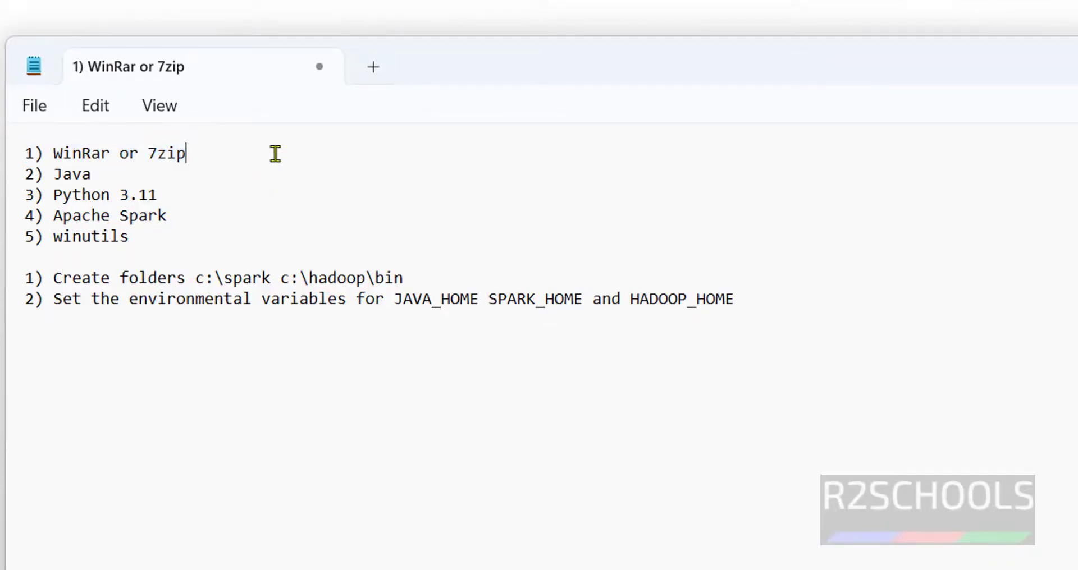
drag(235, 150, 17, 153)
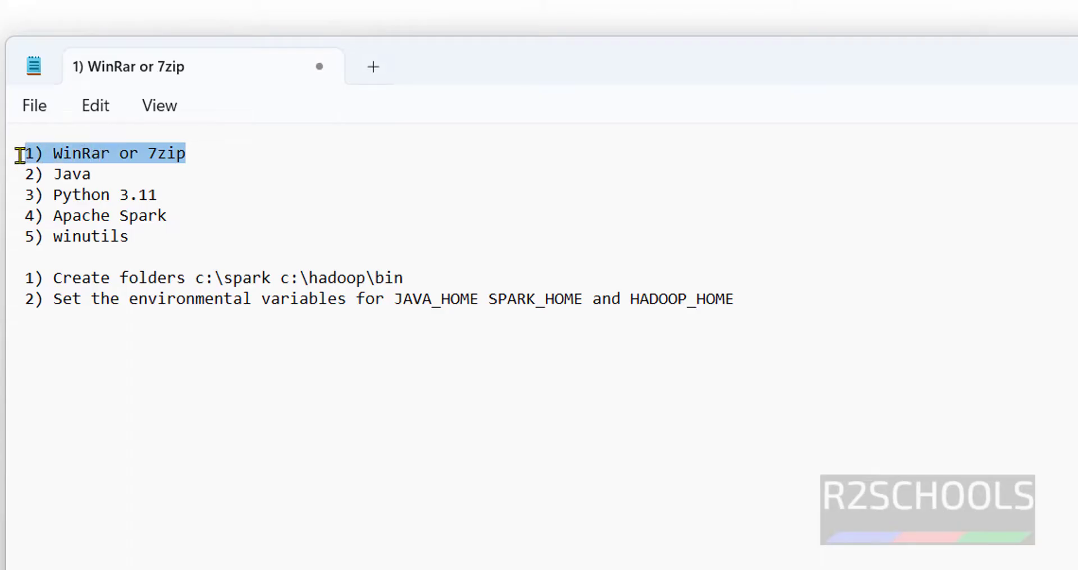
click(337, 180)
drag(104, 175, 24, 173)
click(116, 176)
drag(160, 195, 46, 195)
key(BackSpace)
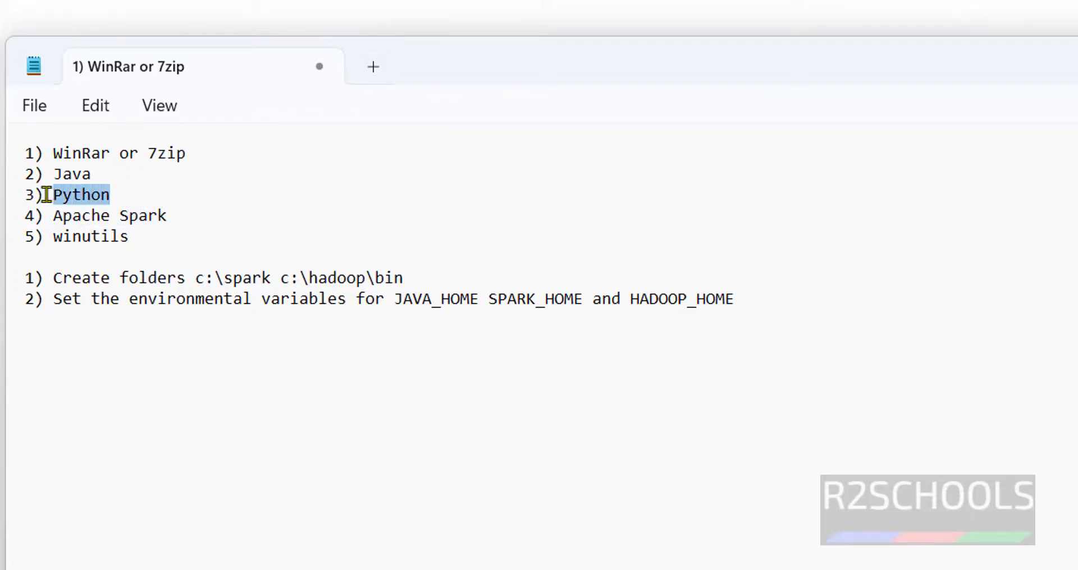
- Insert 'hadoop' before winutils on line 5 so the item reads 'hadoop winutils'
drag(178, 216, 54, 216)
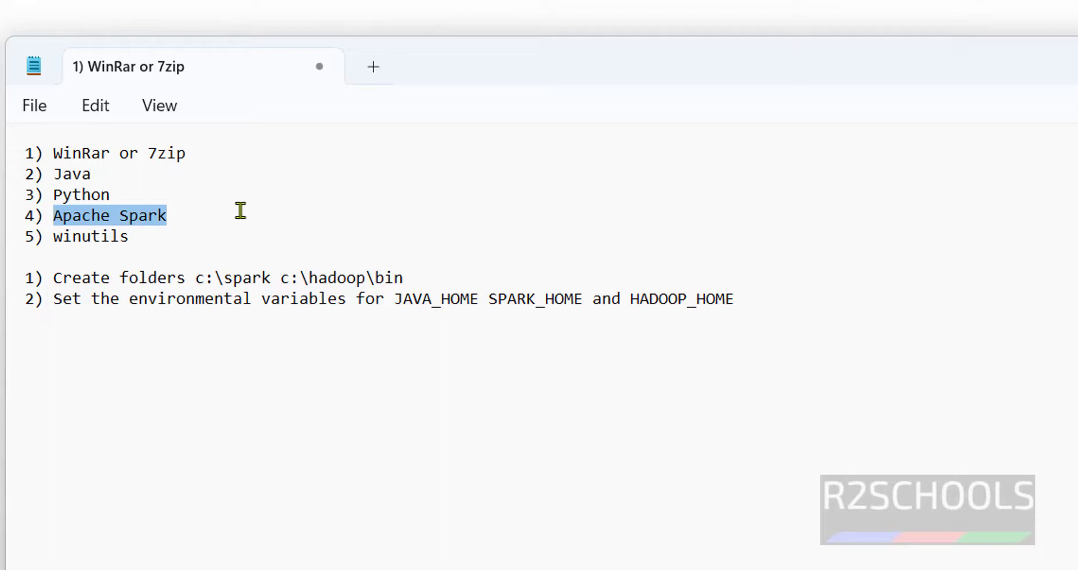
drag(130, 237, 53, 239)
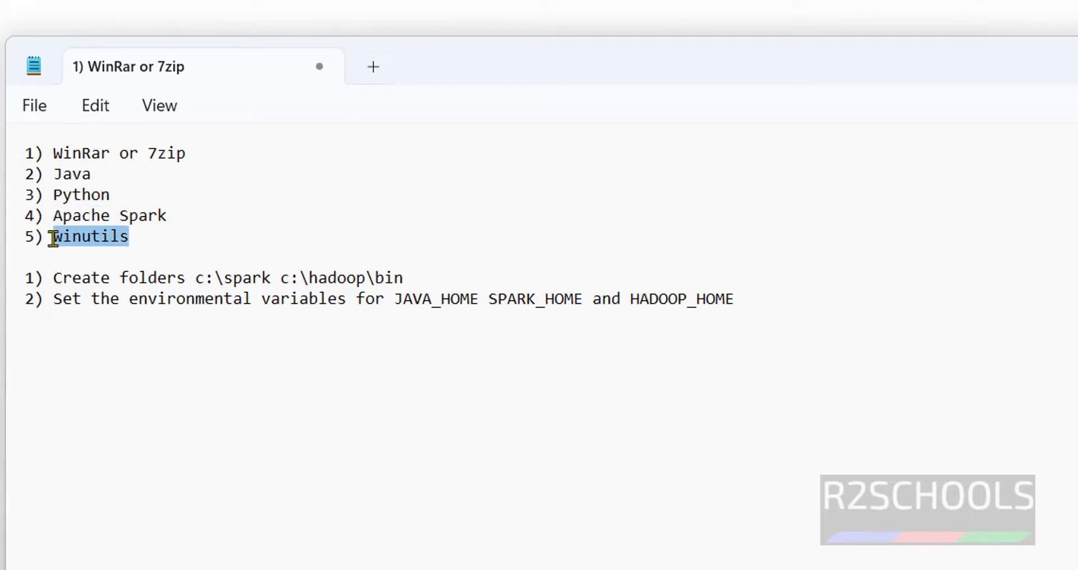
click(54, 239)
text(hadoop w)
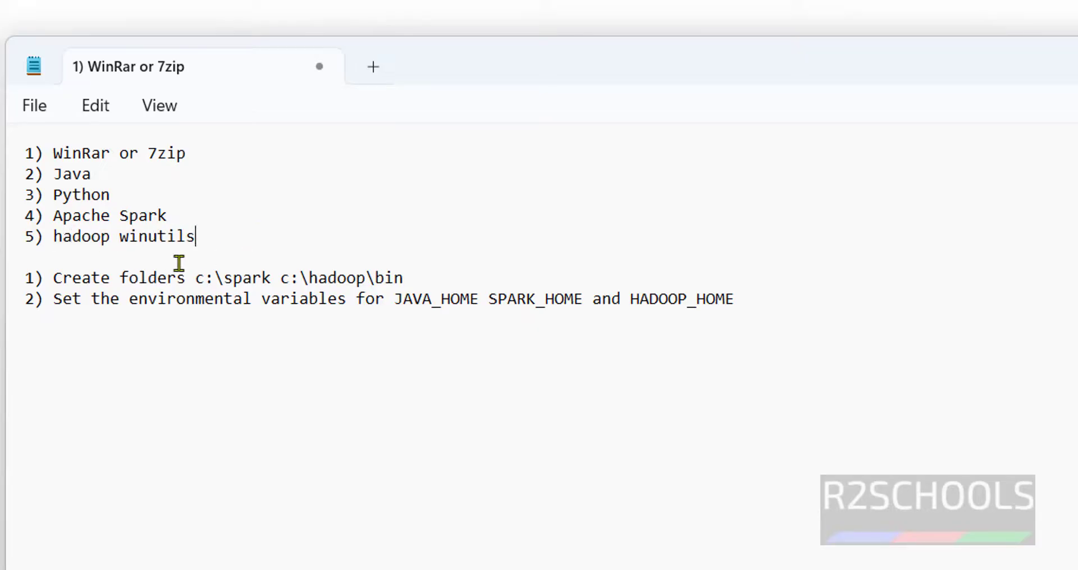
drag(110, 278, 423, 274)
click(436, 269)
drag(53, 299, 740, 299)
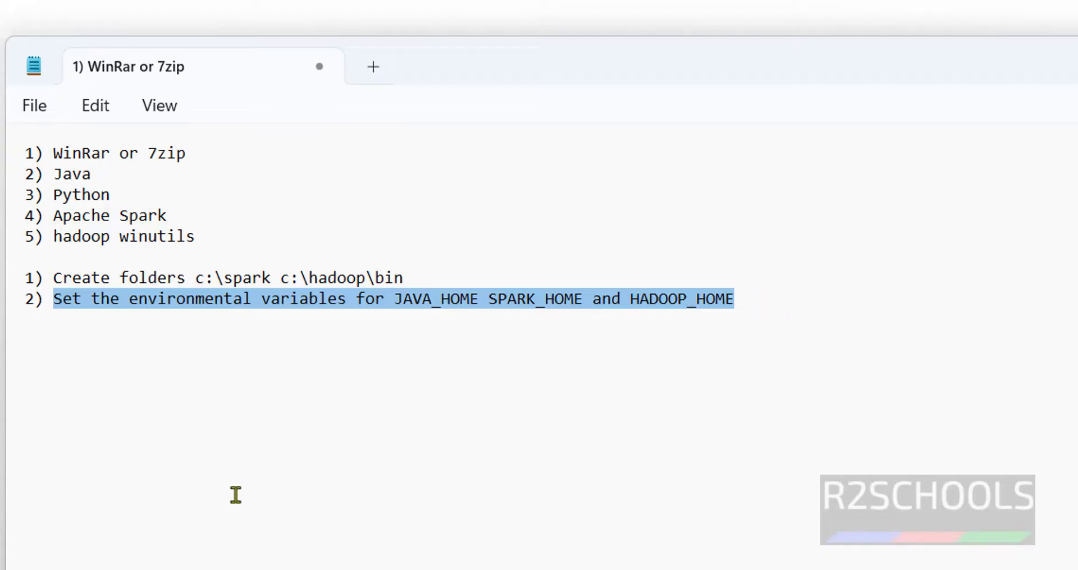
click(265, 157)
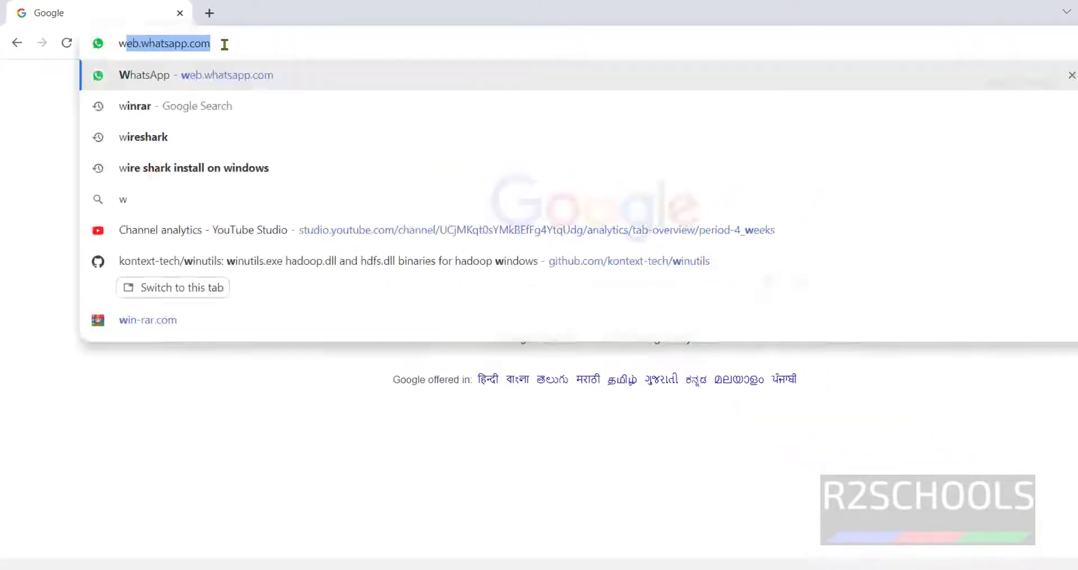
- Download the WinRAR 6.24 English 64 bit installer from win-rar.com
text(win)
text(-rar)
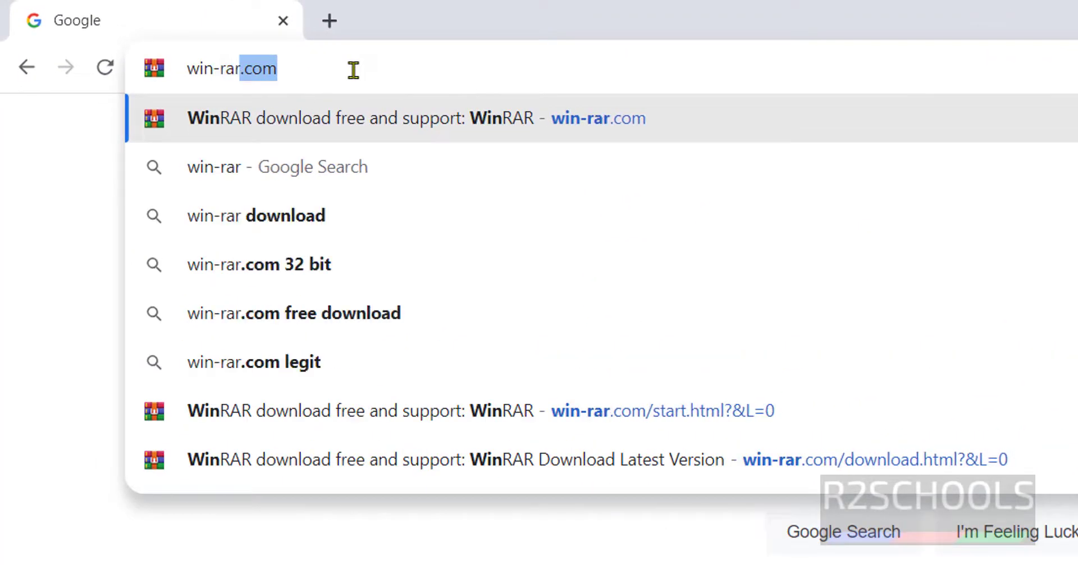
text(.com)
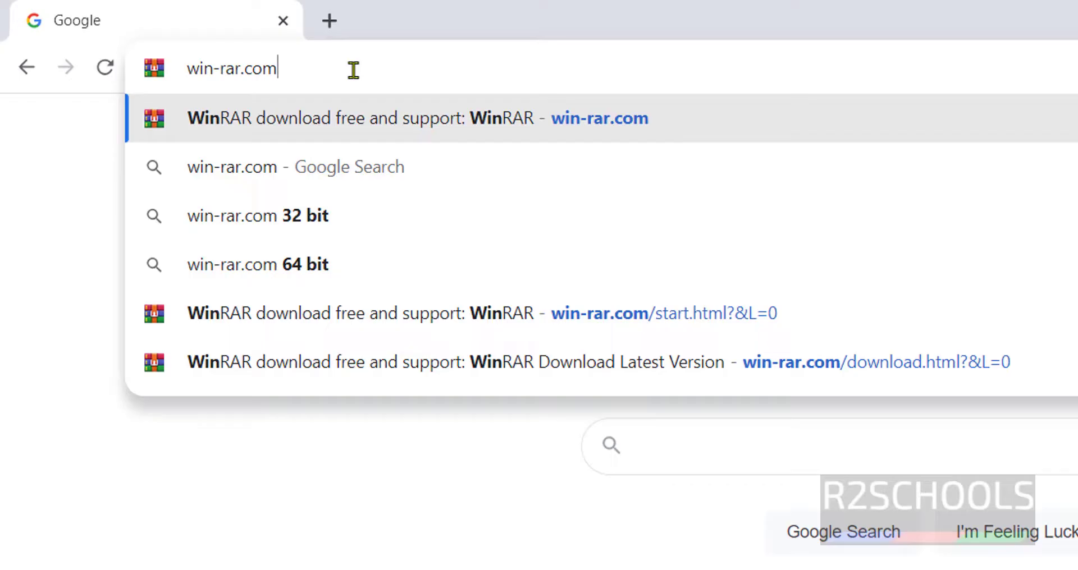
key(Return)
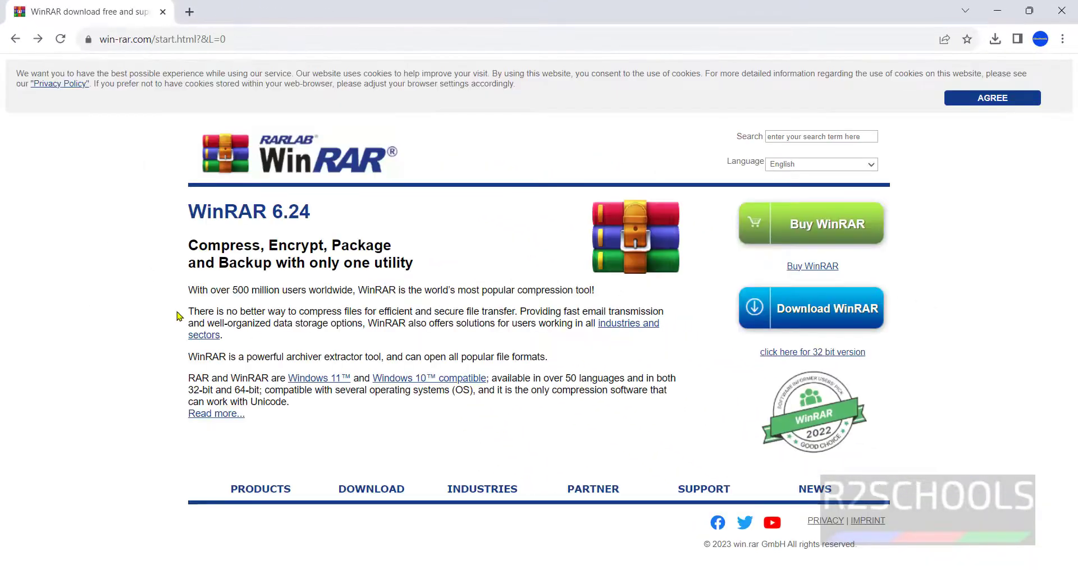
click(381, 486)
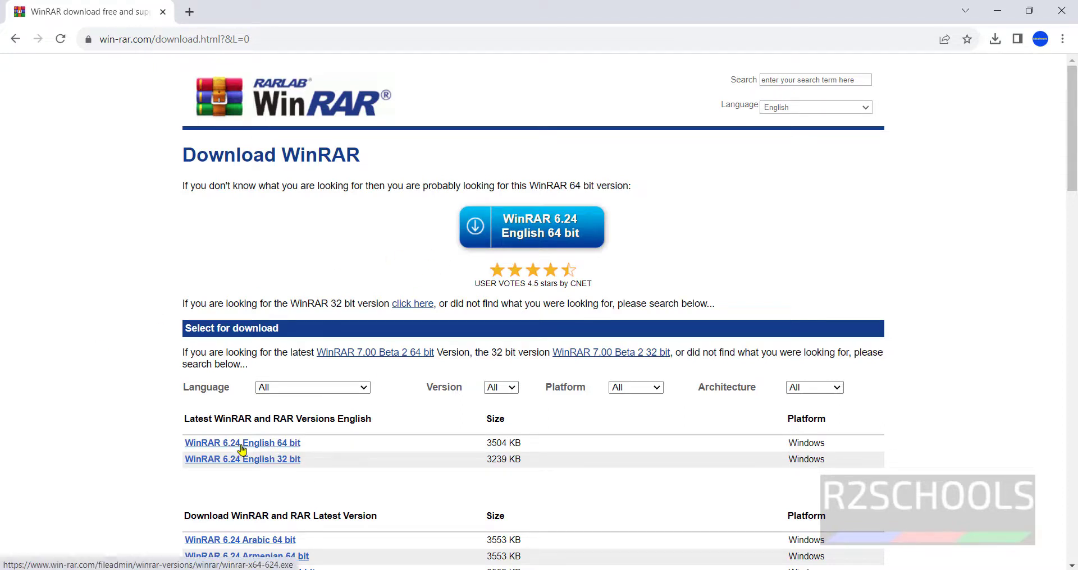
click(279, 449)
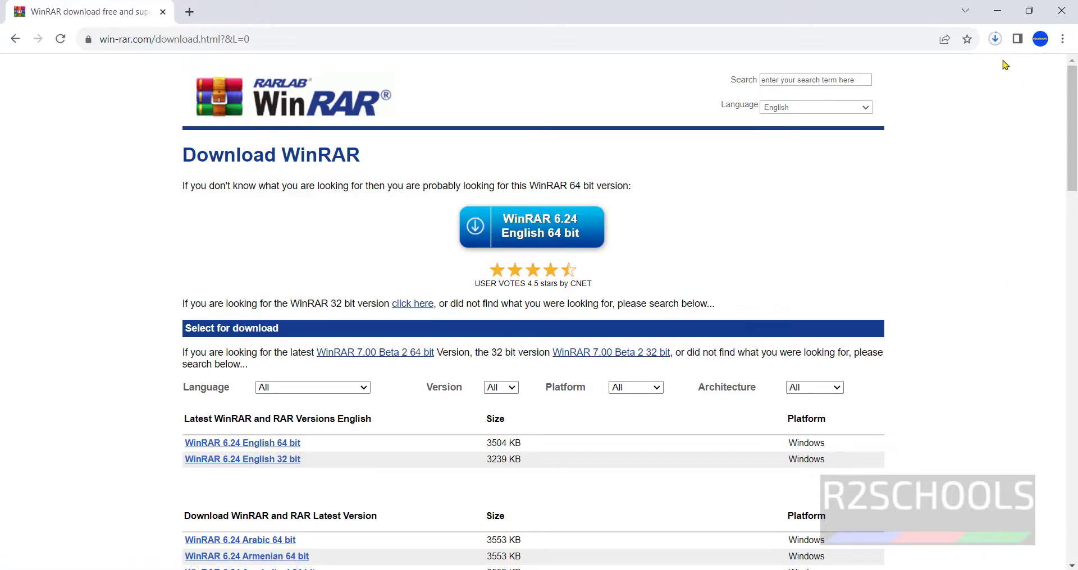
- Show the full download history and remove the old python and sublime entries
click(995, 39)
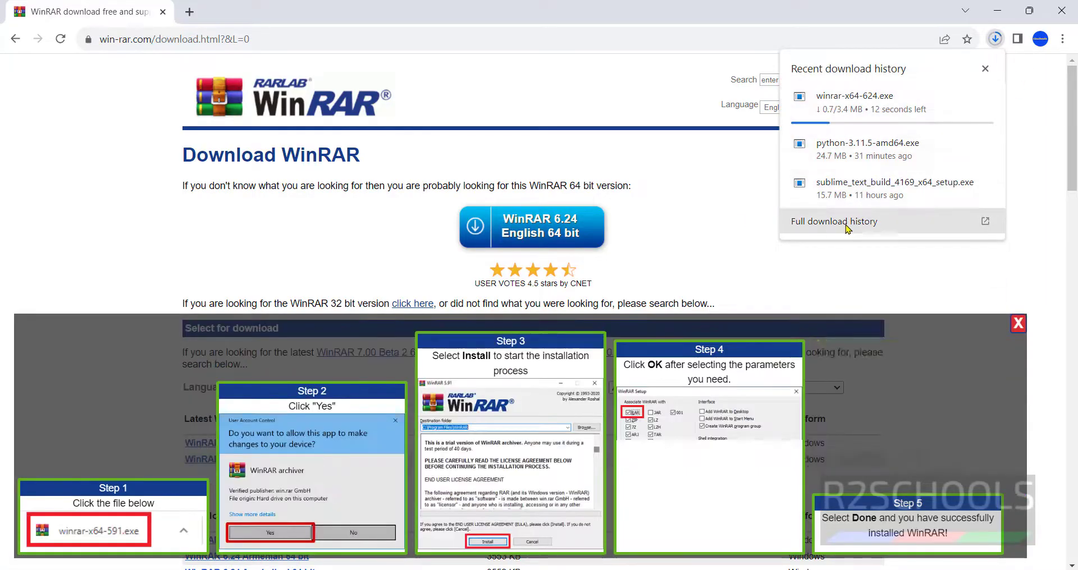
click(847, 219)
click(760, 294)
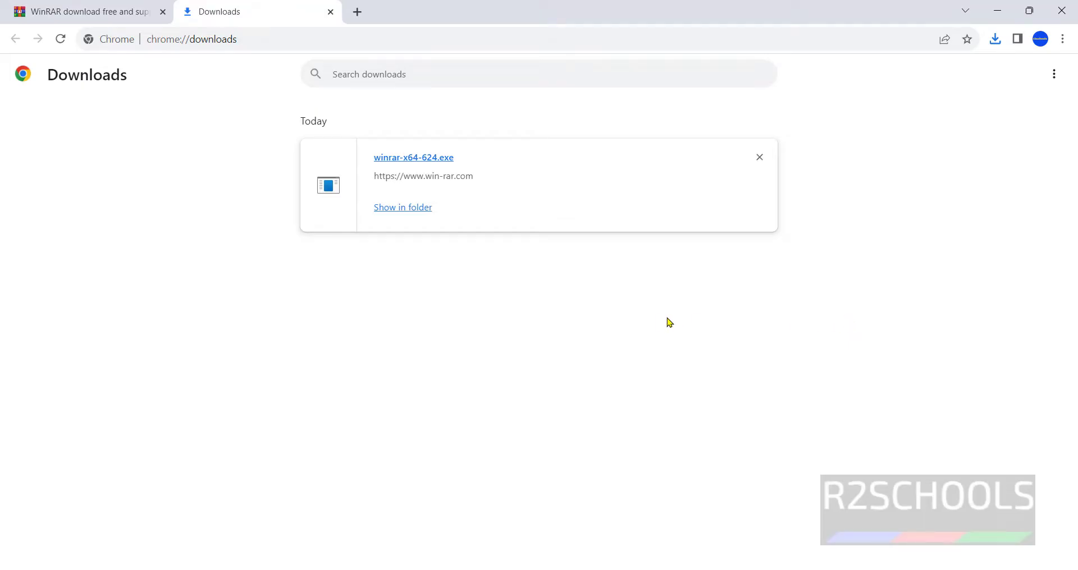
- Install WinRAR 6.24 into C:\Program Files\WinRAR with the default file associations
click(427, 163)
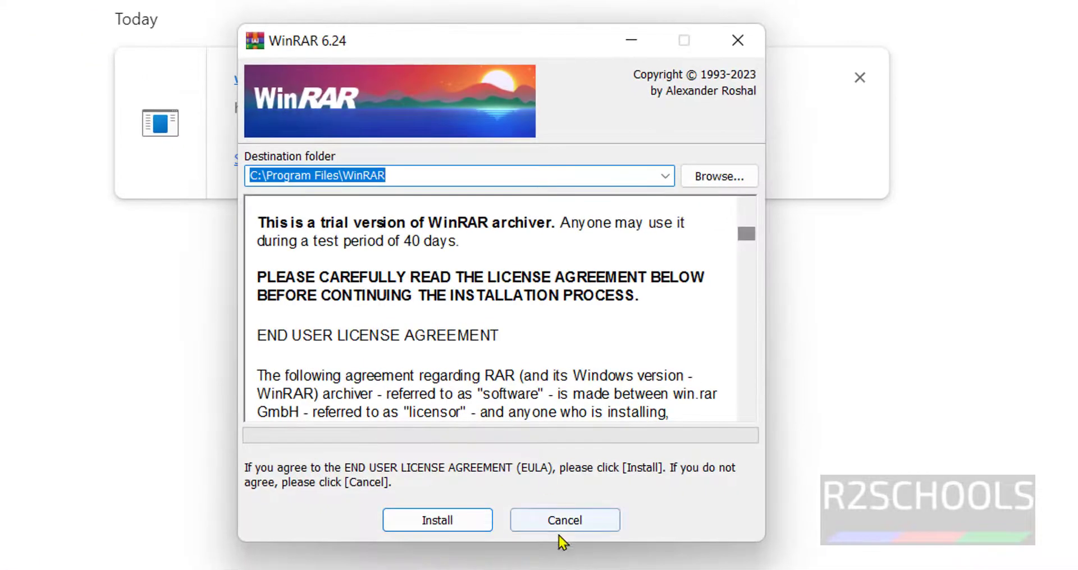
click(448, 525)
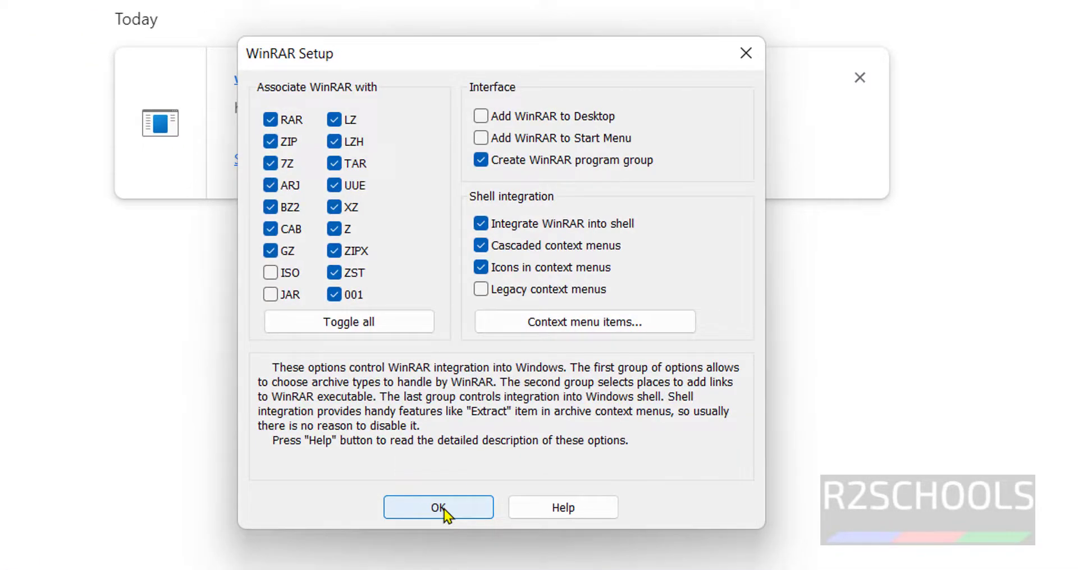
click(438, 508)
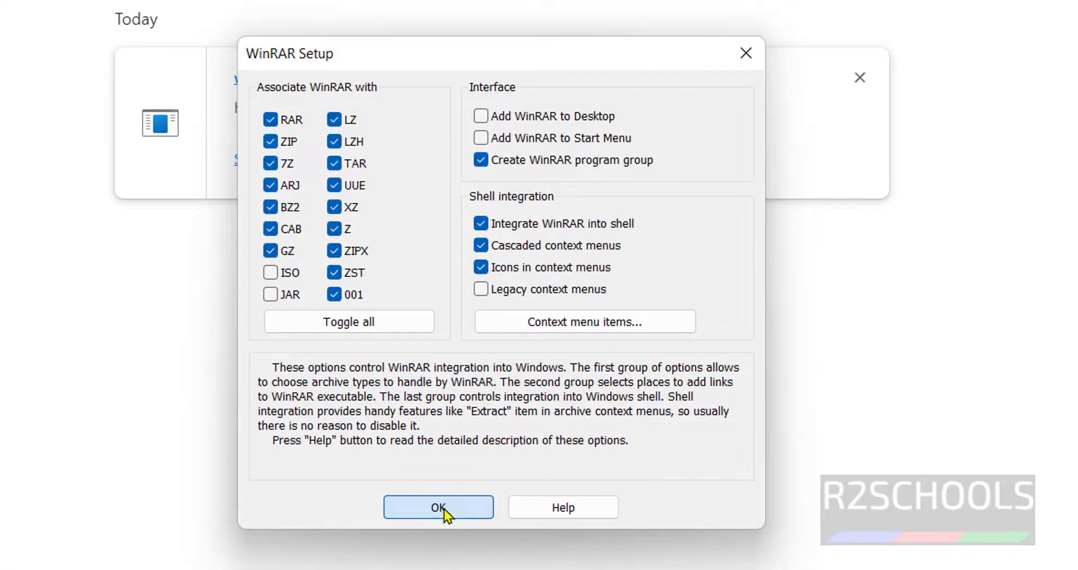
click(528, 446)
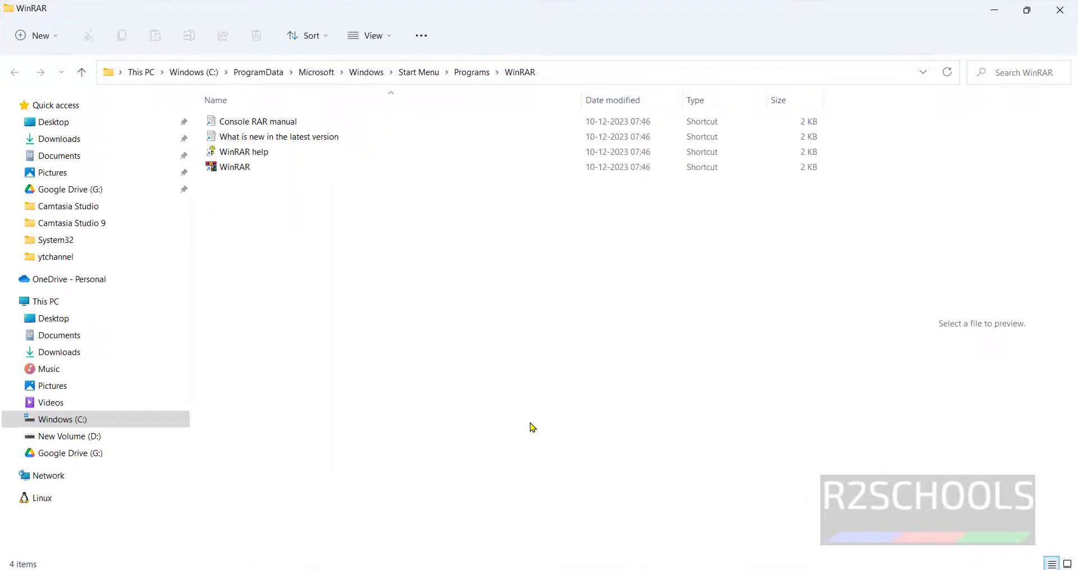
- Close the WinRAR folder window and place the cursor after 'Java' in the checklist
click(1059, 11)
key(alt+Tab)
click(215, 179)
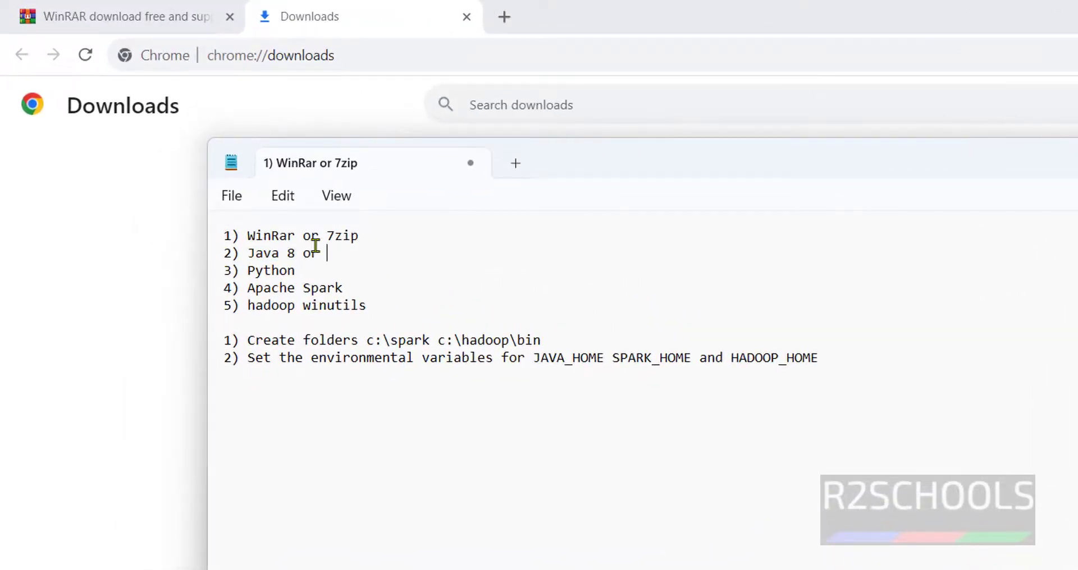
- Extend the checklist's Java item to read 'Java 8 or' plus an alternative
text(8 or alter)
key(BackSpace)
key(BackSpace)
key(BackSpace)
key(BackSpace)
key(BackSpace)
text(l)
- Search Google for 'java jdk'
key(alt+Tab)
click(470, 62)
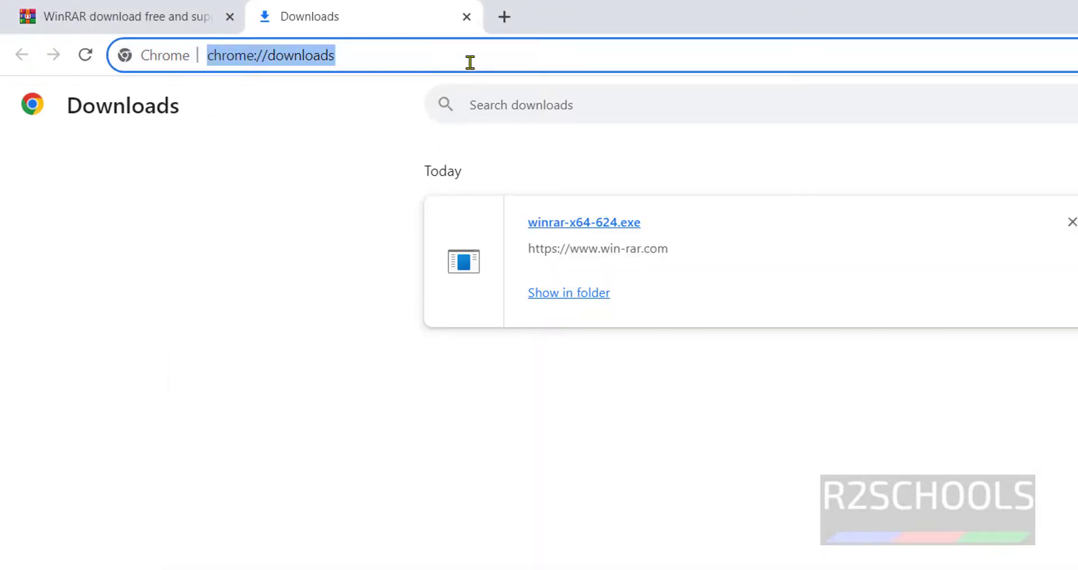
text(google)
key(Return)
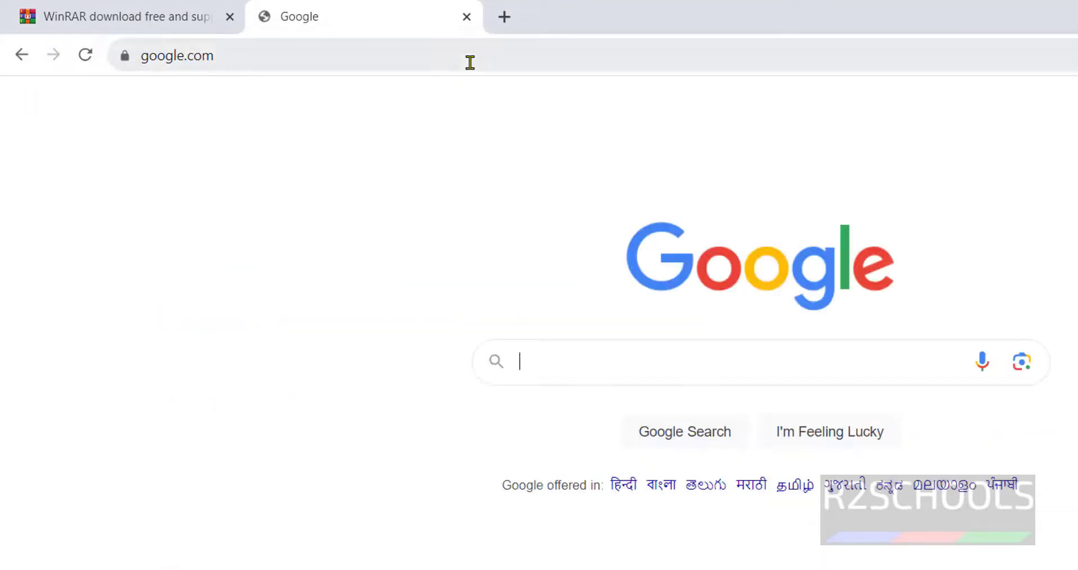
click(588, 363)
text(java jdk)
key(Return)
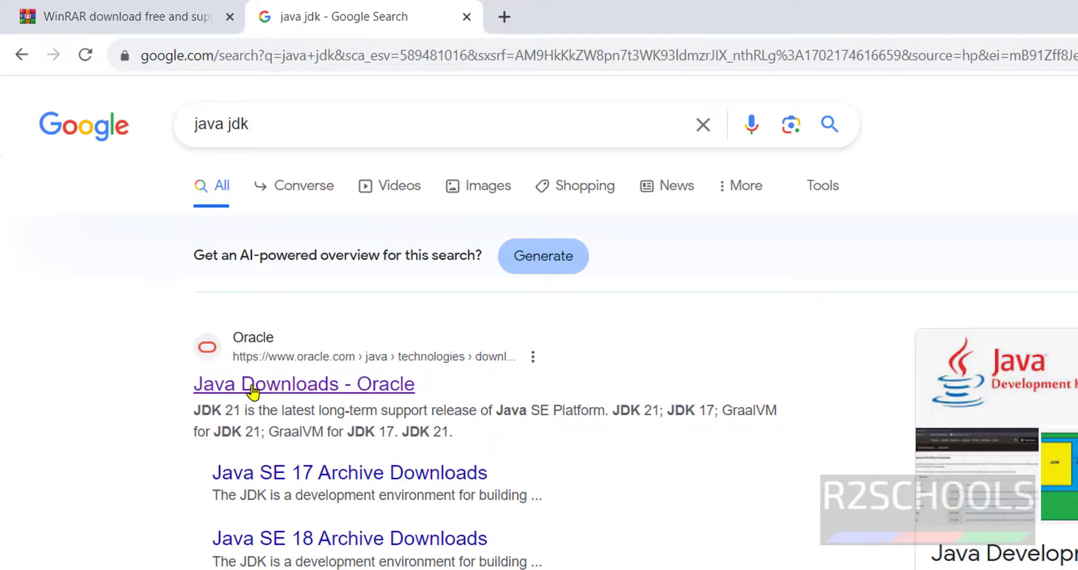
- Download the JDK 17 Windows x64 installer from Oracle and view the full download history
click(339, 388)
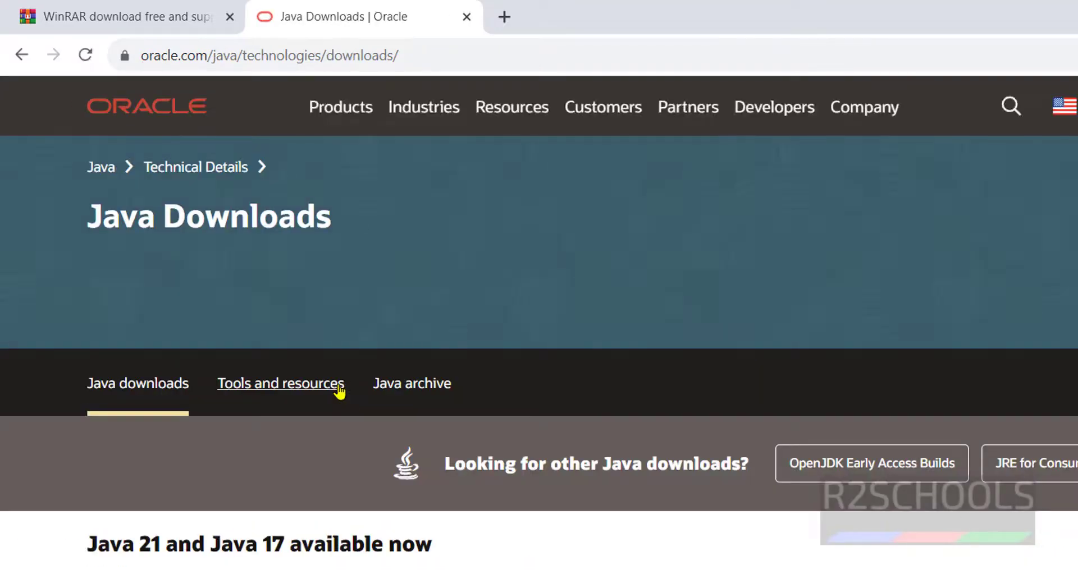
scroll(339, 391, down, 5)
scroll(494, 440, up, 2)
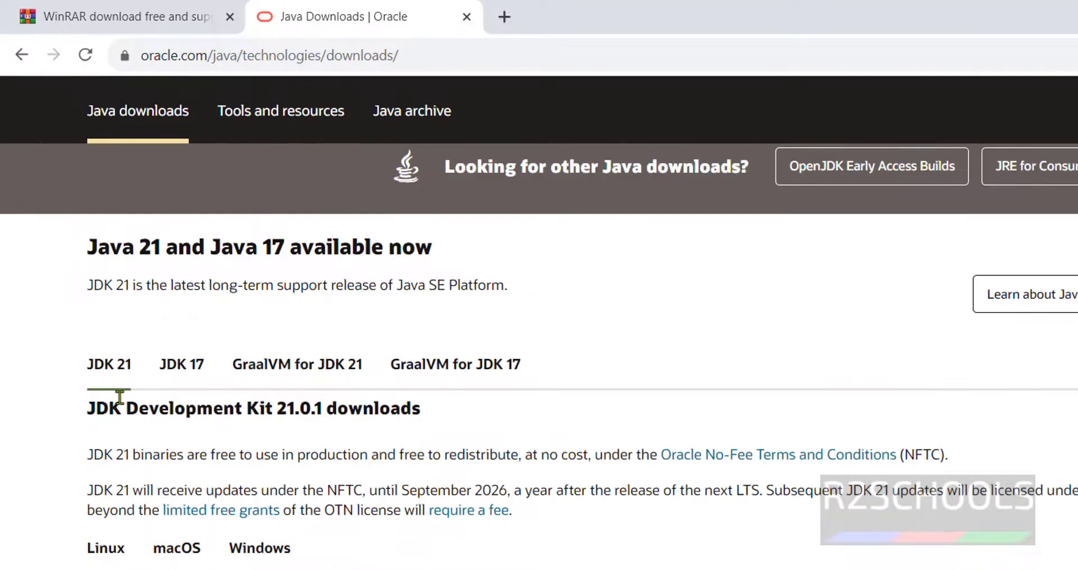
click(193, 372)
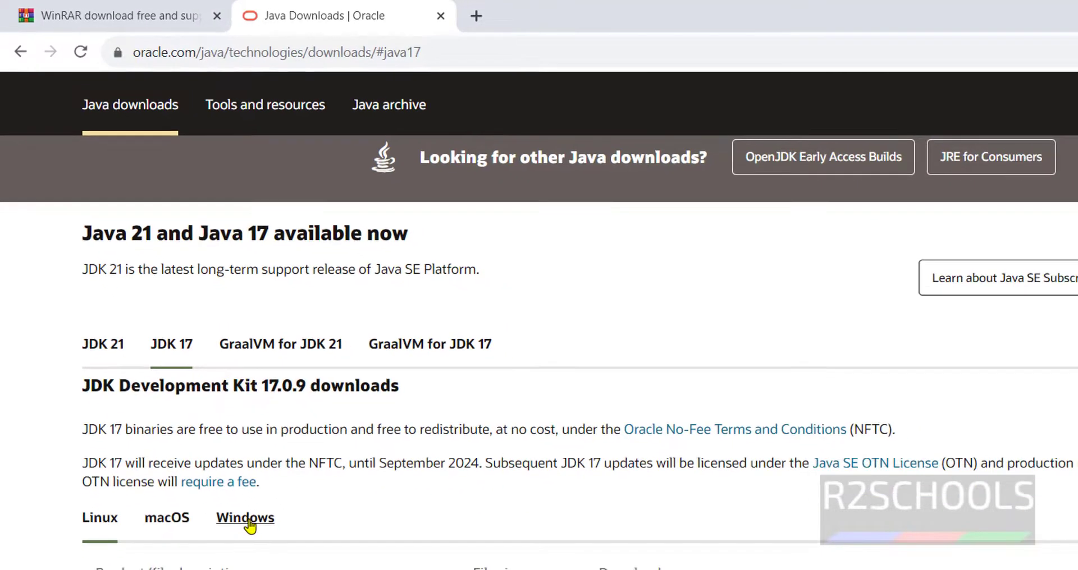
click(261, 551)
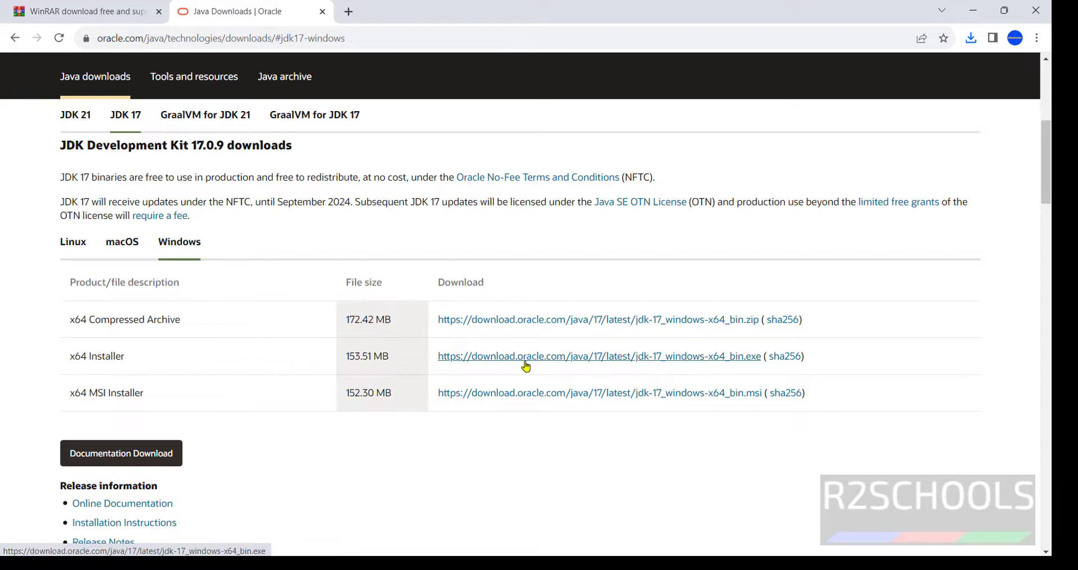
click(714, 364)
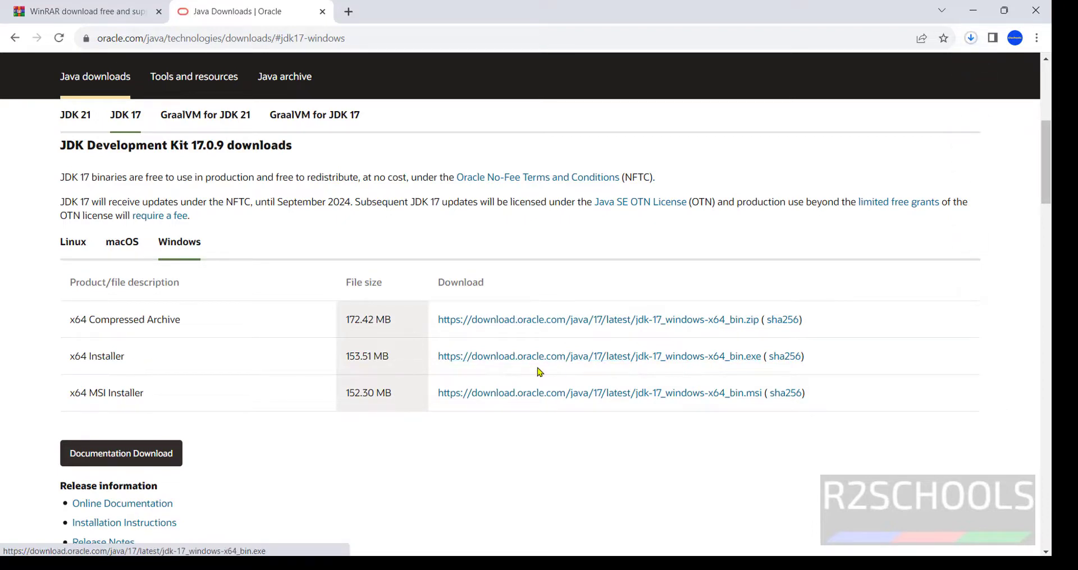
click(972, 39)
click(809, 178)
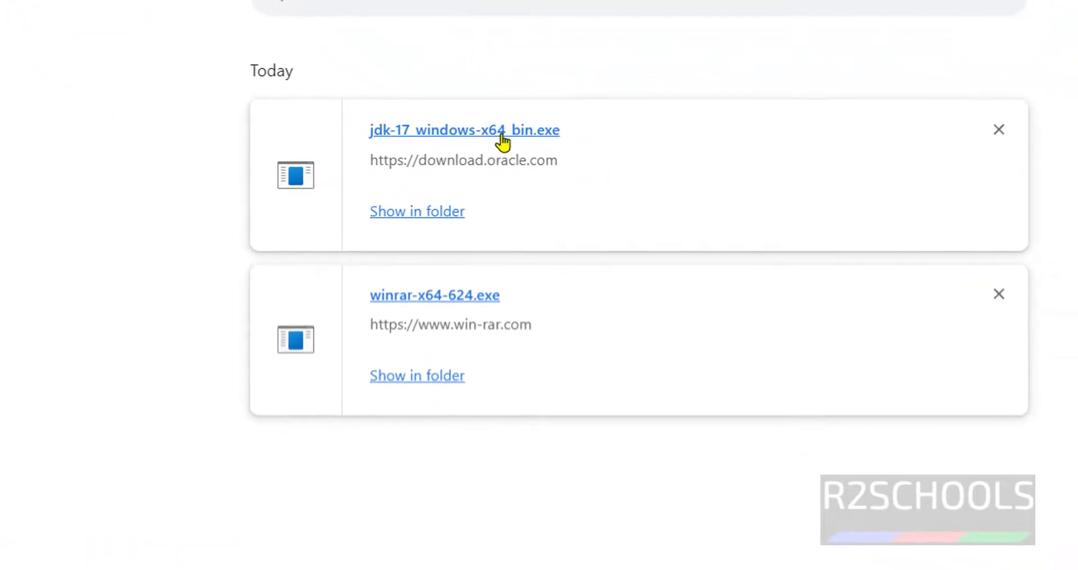
- Install JDK 17.0.9 (64-bit), keeping the default C:\Program Files\Java\jdk-17\ folder, then close the installer
click(505, 137)
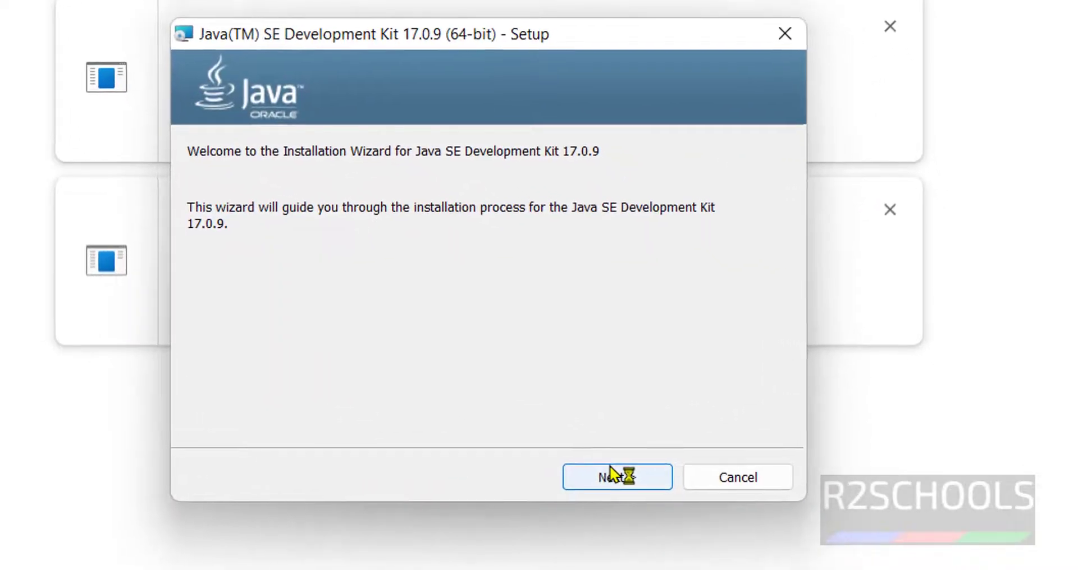
click(613, 476)
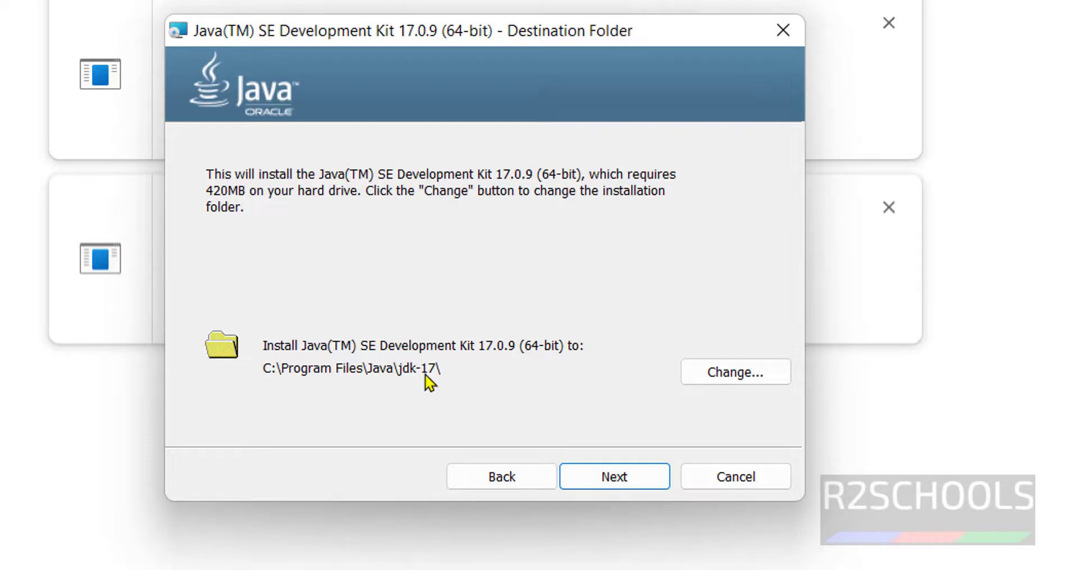
click(731, 375)
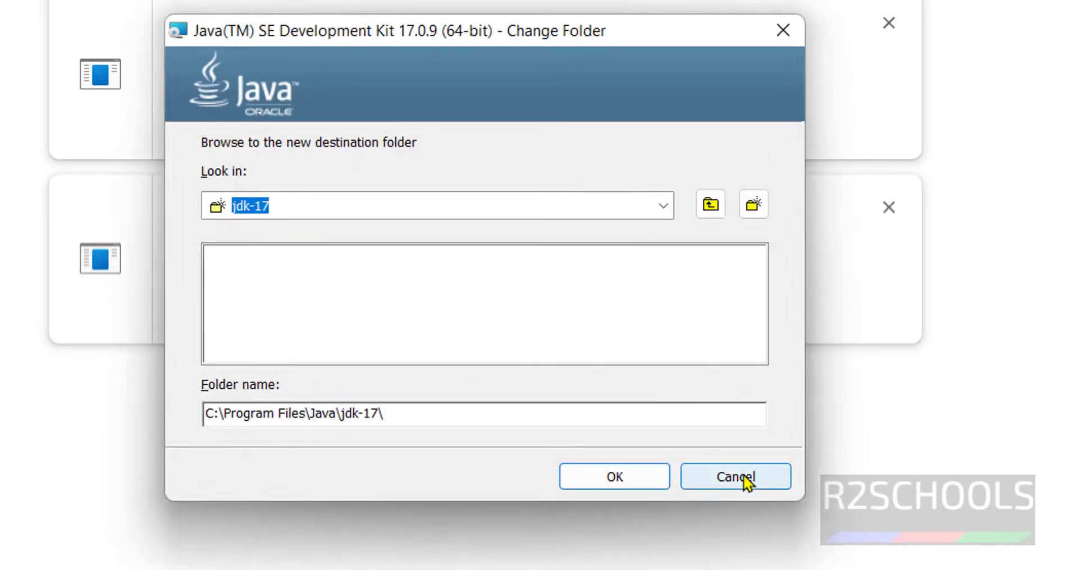
click(747, 478)
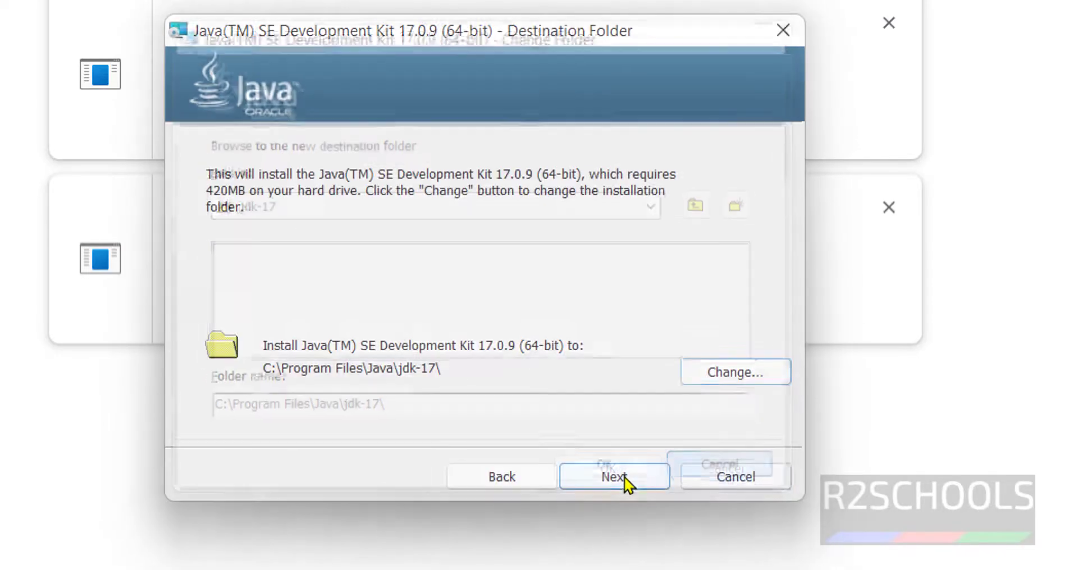
click(623, 480)
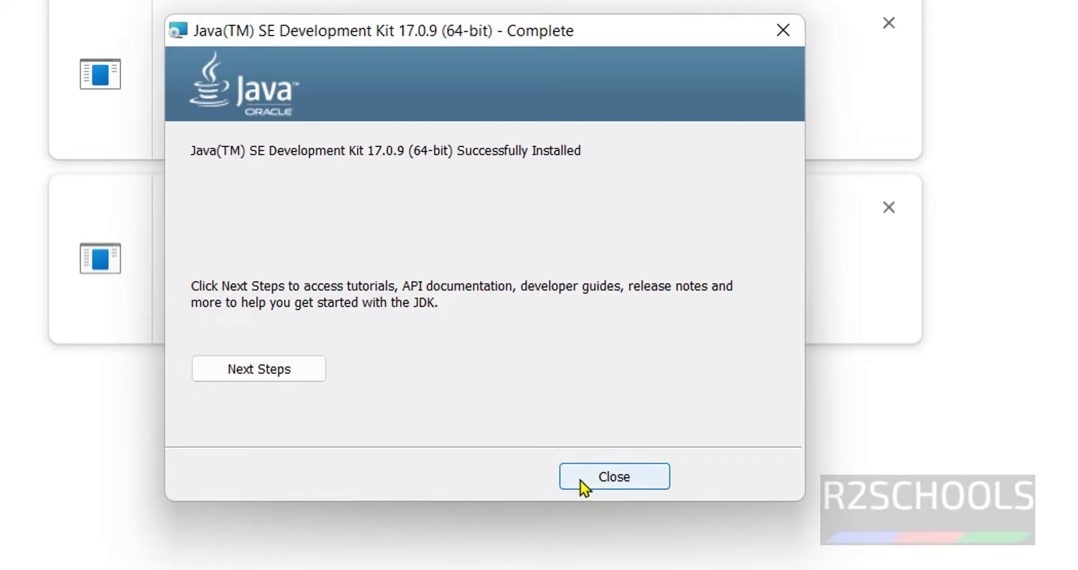
click(609, 480)
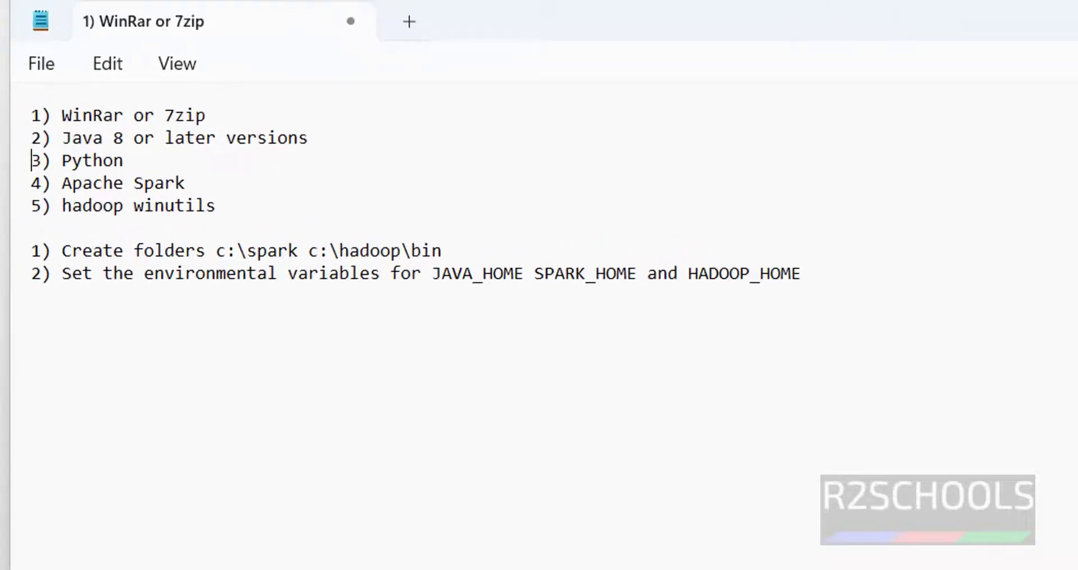
- Mark Python in the checklist and open the python.org Downloads page in a new tab
double_click(79, 161)
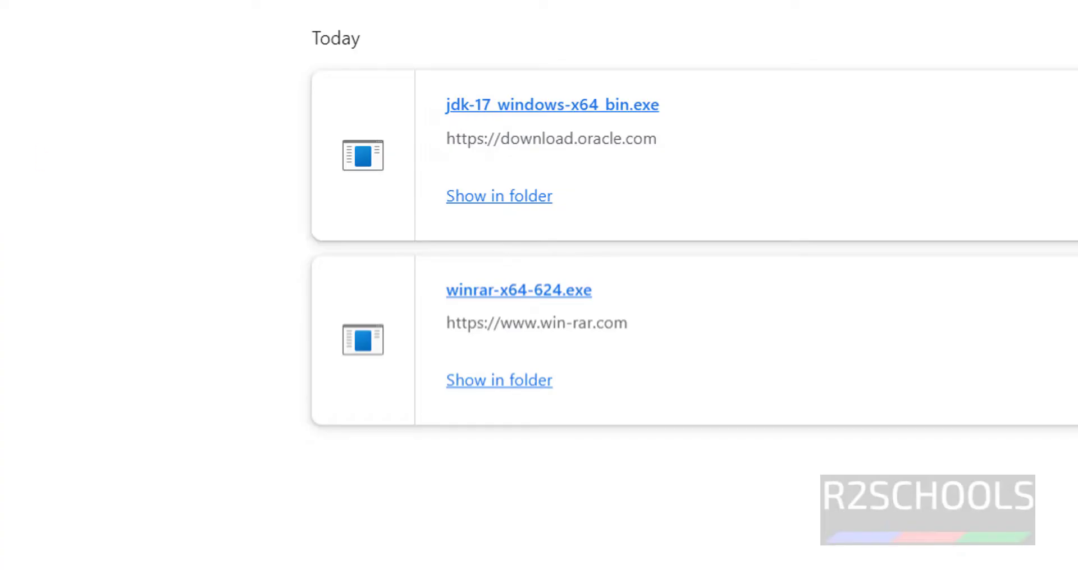
key(ctrl+t)
text(python)
key(Return)
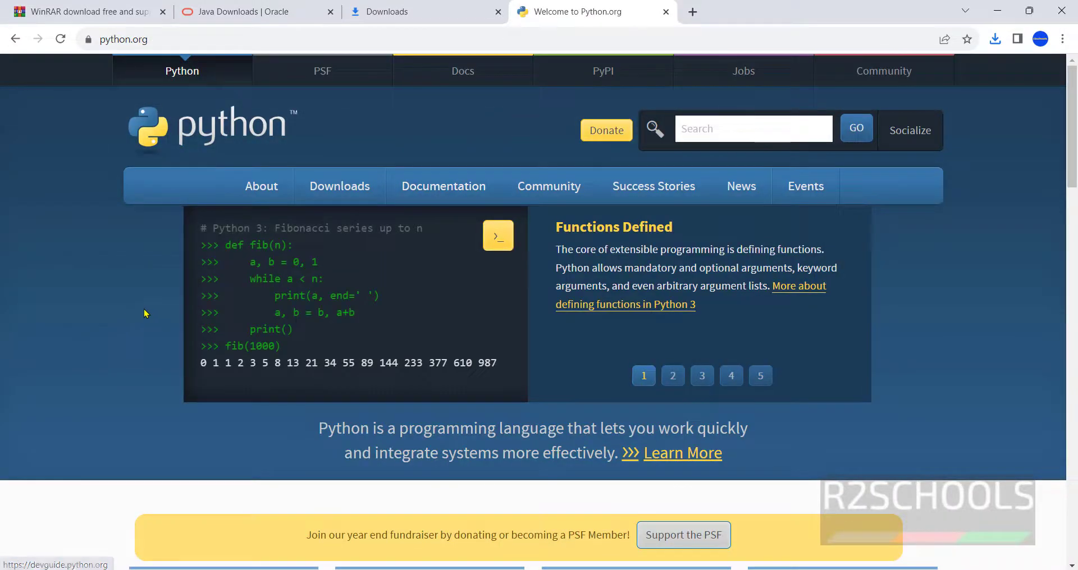
click(328, 188)
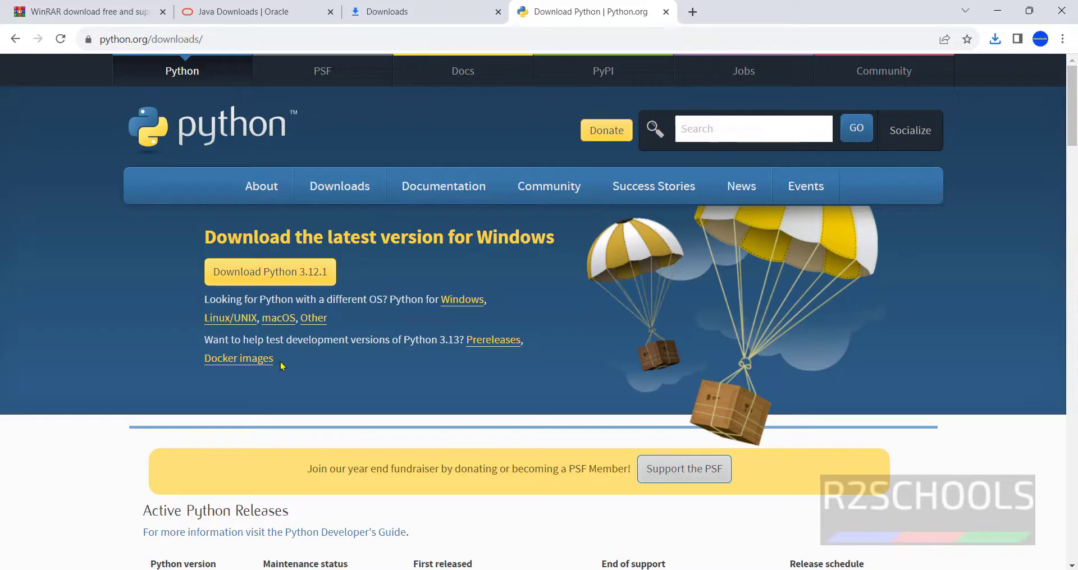
mouse_move(340, 188)
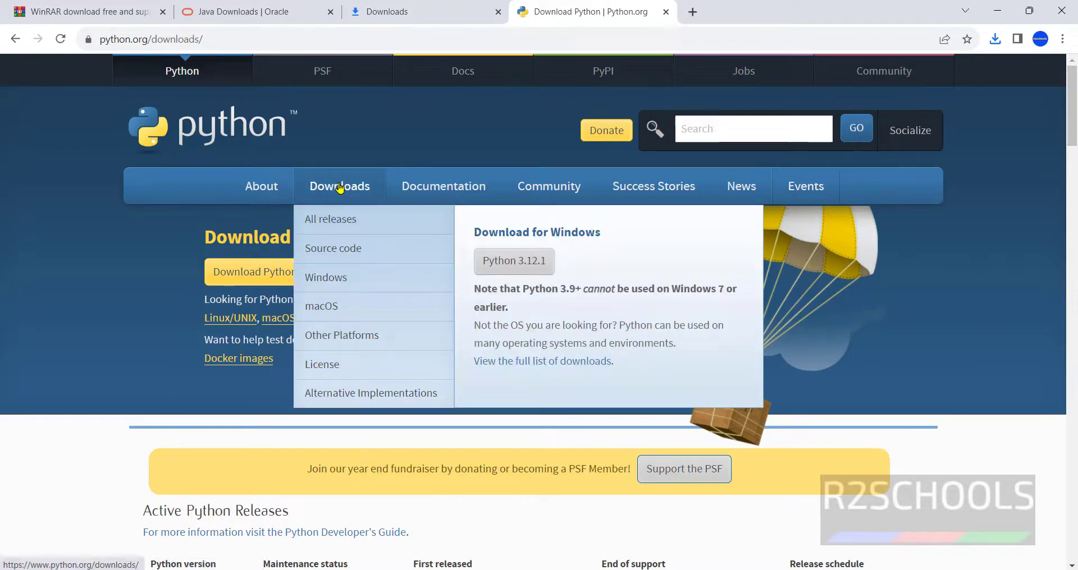
click(340, 188)
- Download the Python 3.12.1 installer and view it in the full download history
scroll(241, 419, down, 5)
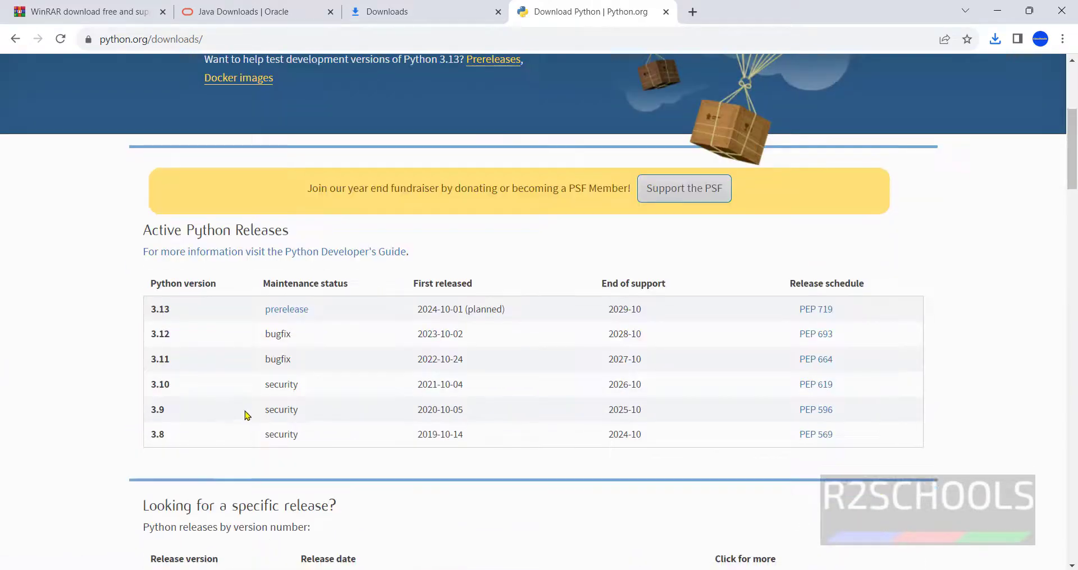
scroll(201, 336, down, 6)
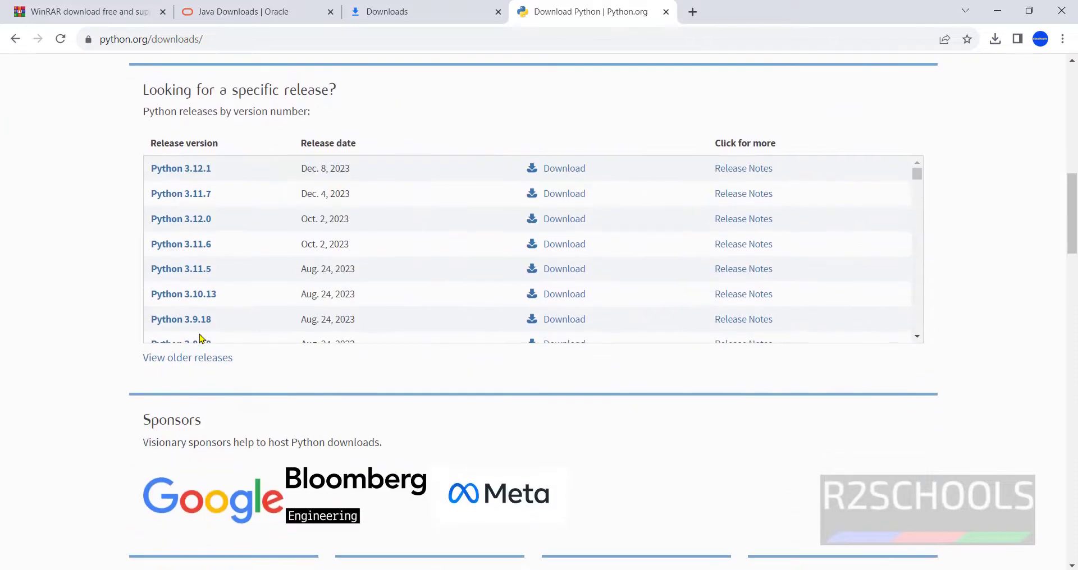
scroll(225, 215, down, 15)
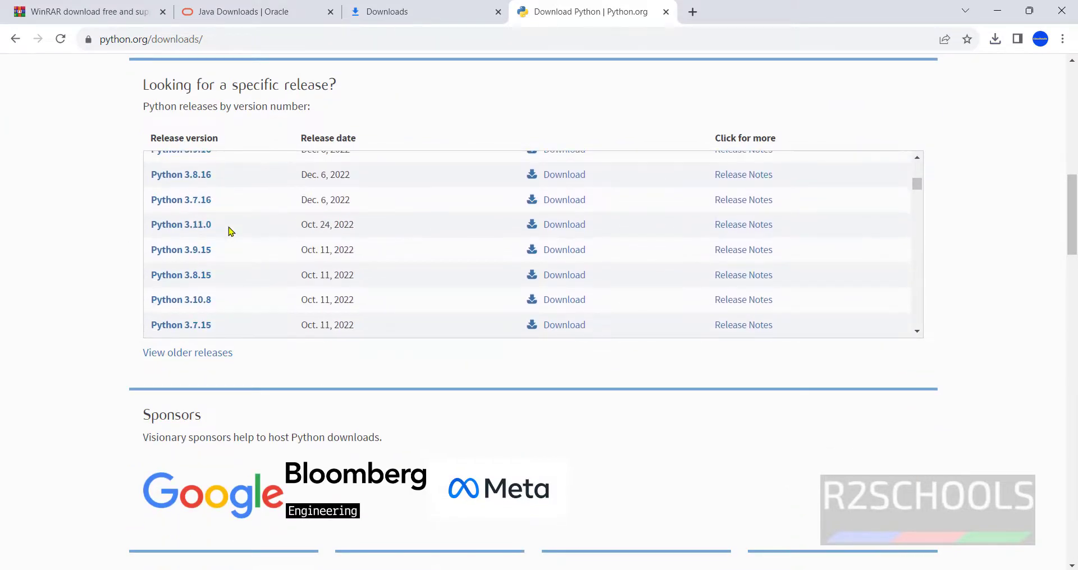
scroll(121, 455, up, 10)
scroll(121, 455, up, 3)
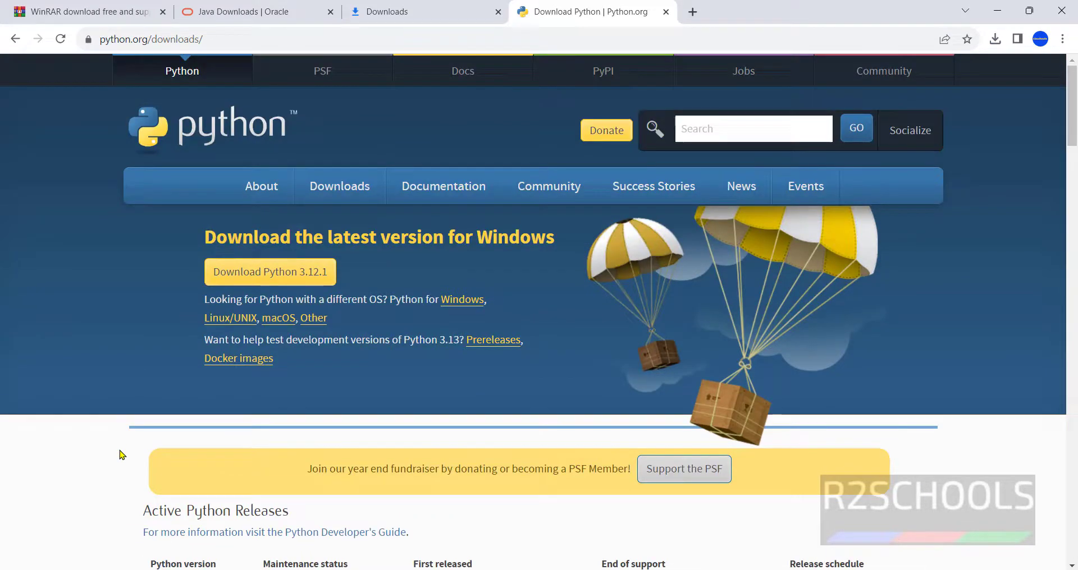
click(282, 279)
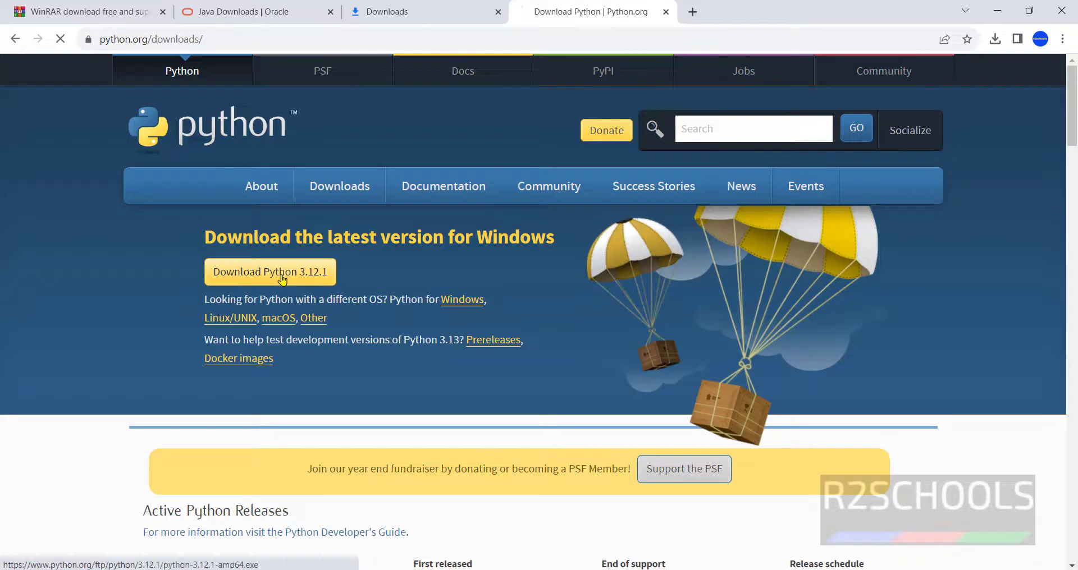
click(996, 40)
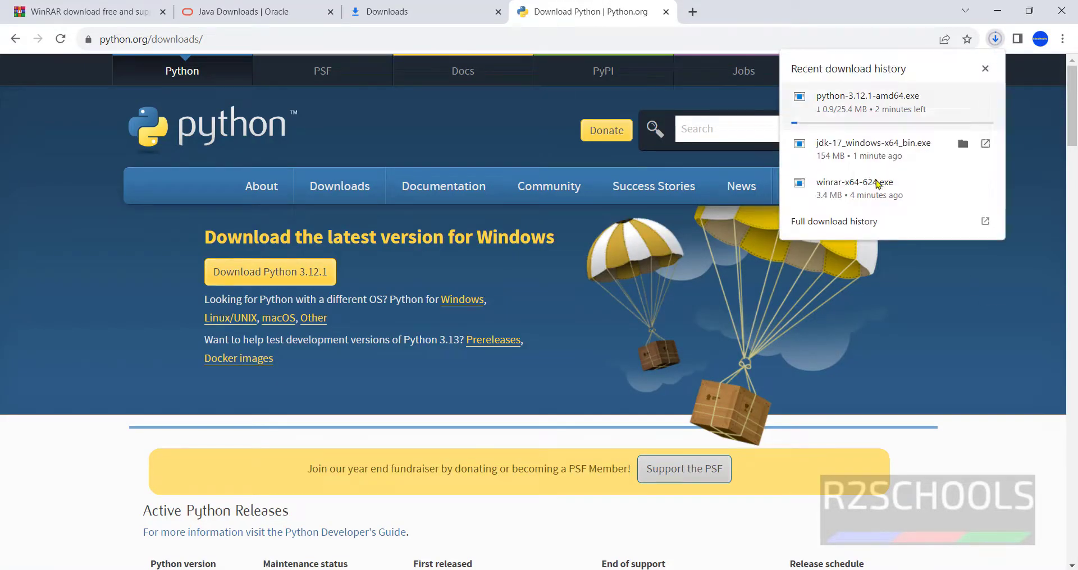
click(927, 220)
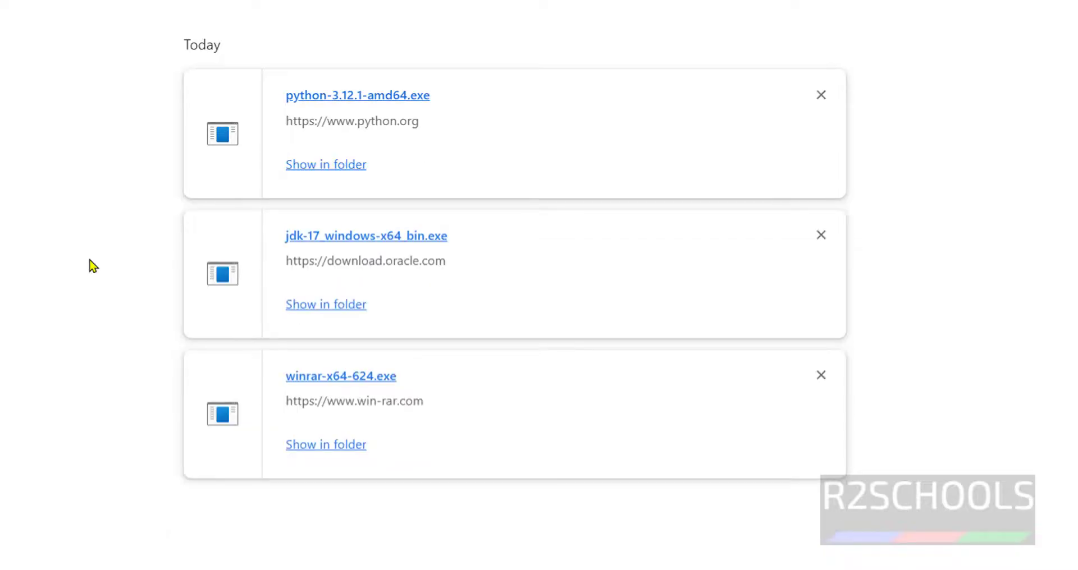
- Install Python 3.12.1 with 'Add python.exe to PATH' ticked, then close the setup
click(395, 103)
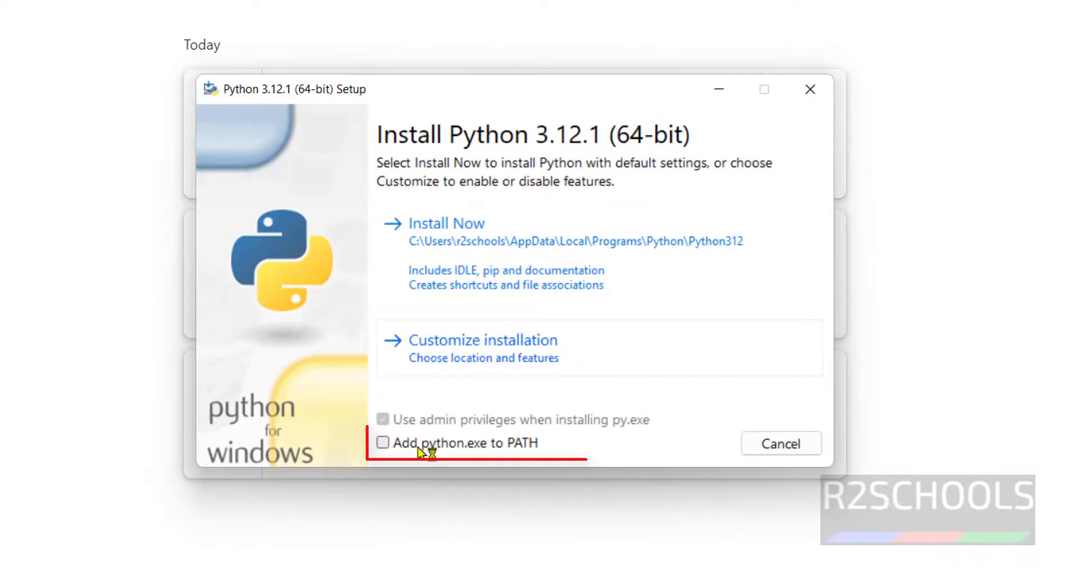
click(404, 451)
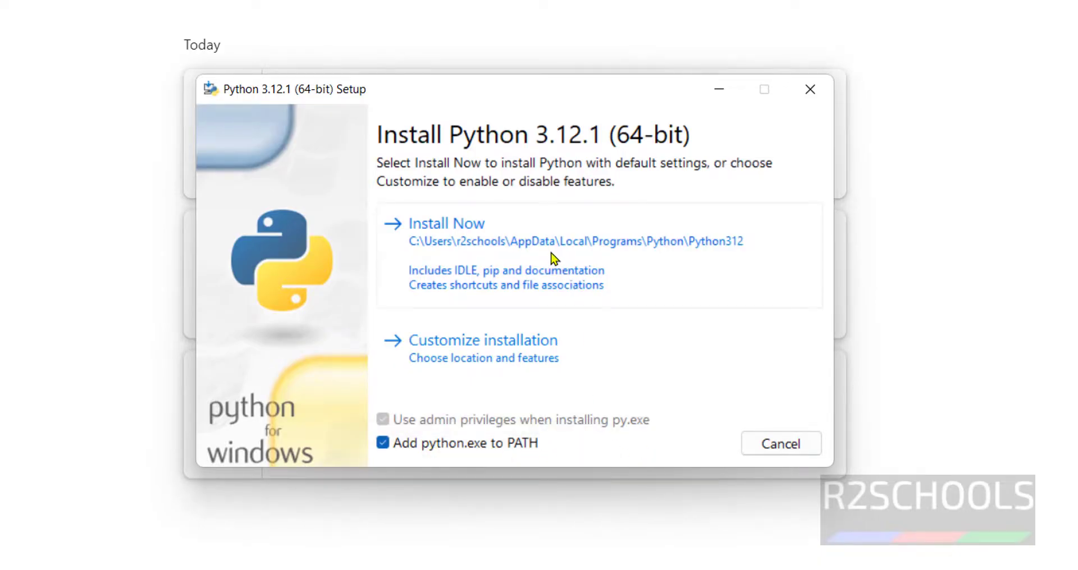
click(545, 250)
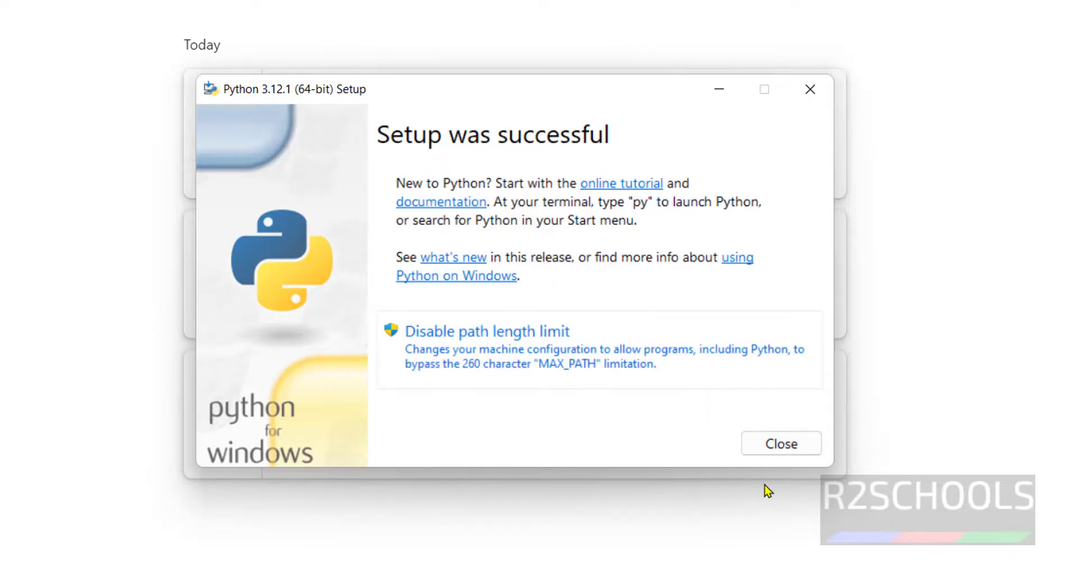
click(782, 444)
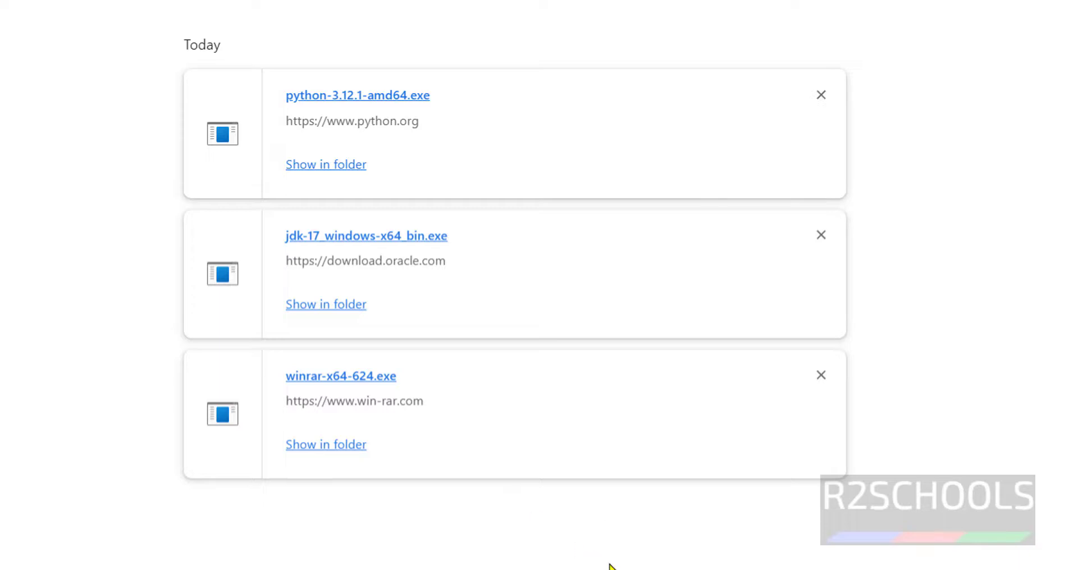
- Mark Apache Spark as the next checklist item and return to the Python downloads tab
key(alt+Tab)
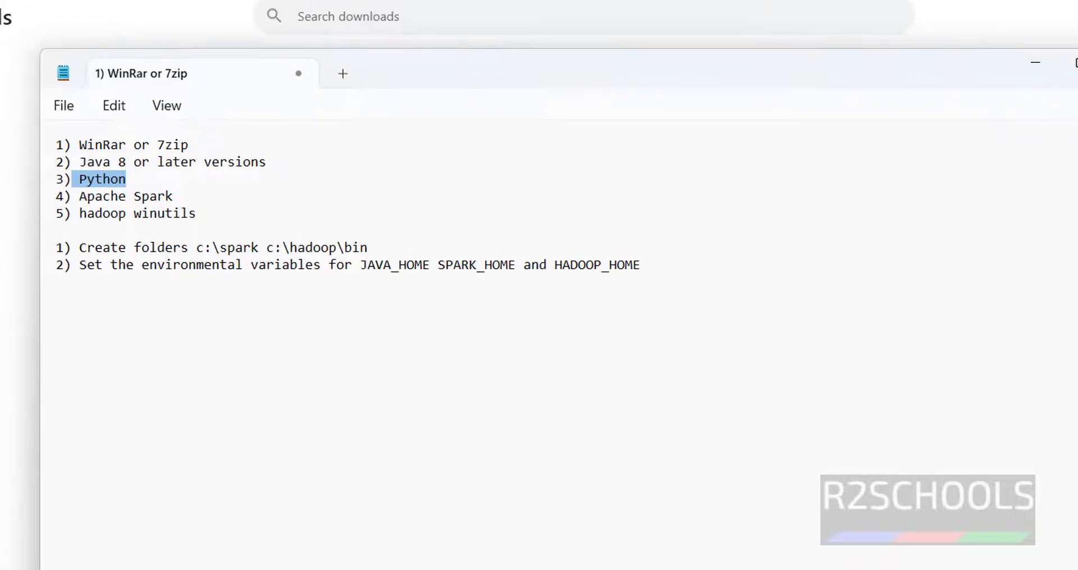
drag(218, 204, 96, 212)
key(alt+Tab)
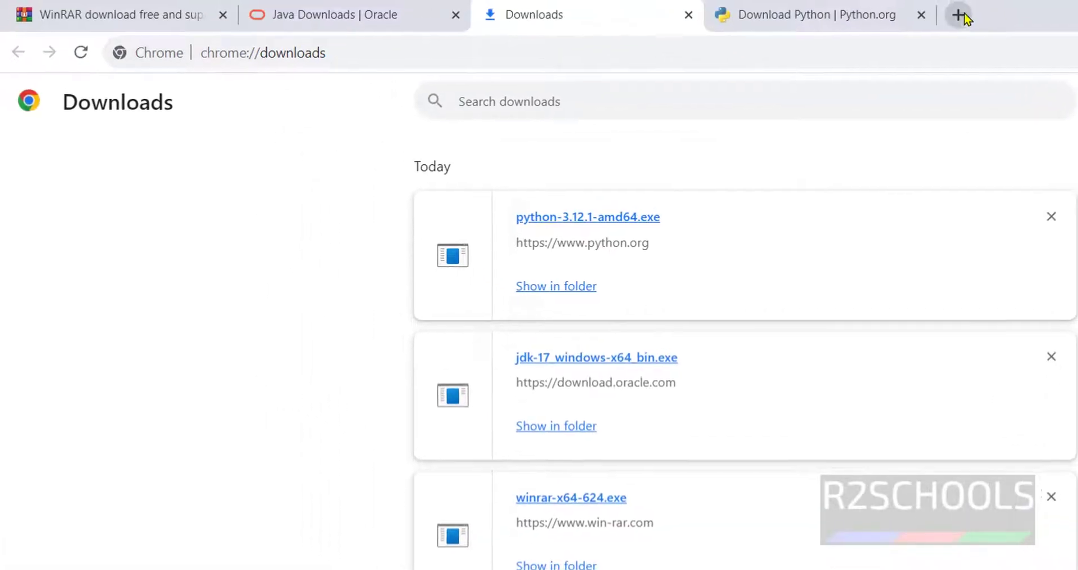
key(ctrl+Tab)
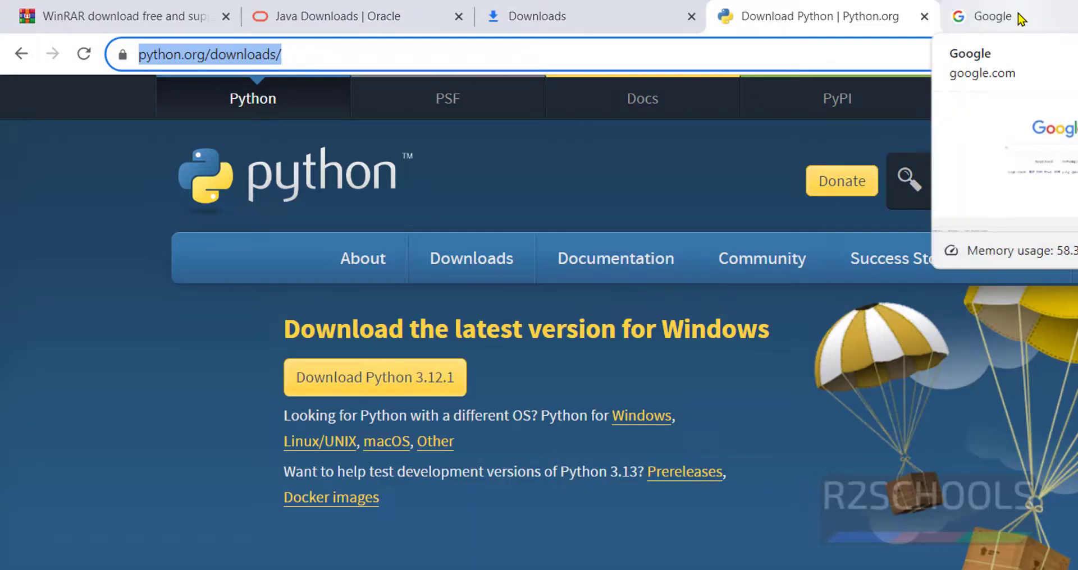
- Go to spark.apache.org in a new tab and open its download page
click(1021, 18)
click(899, 48)
key(ctrl+a)
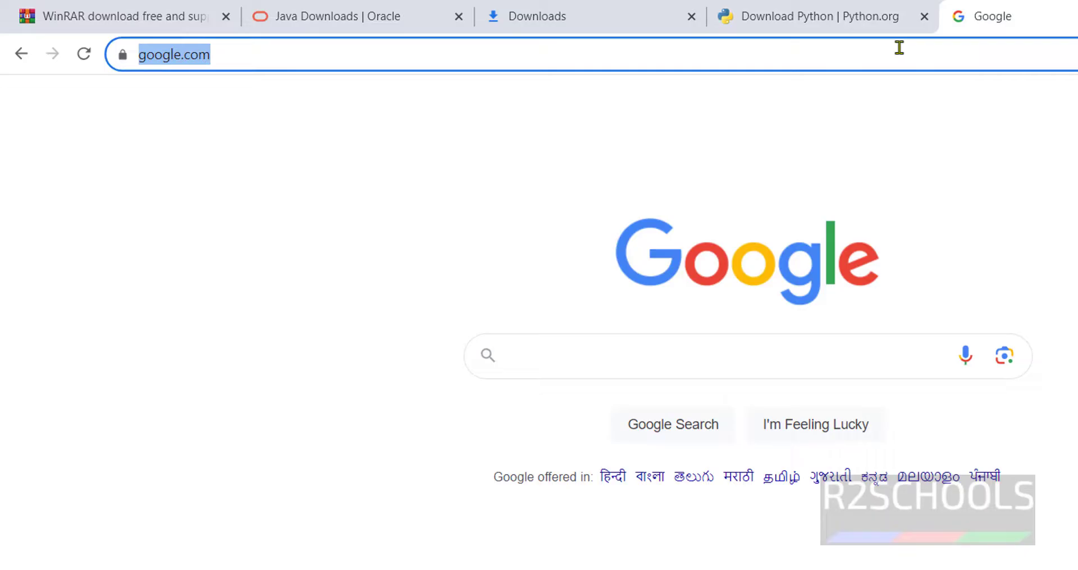
text(spark.ap)
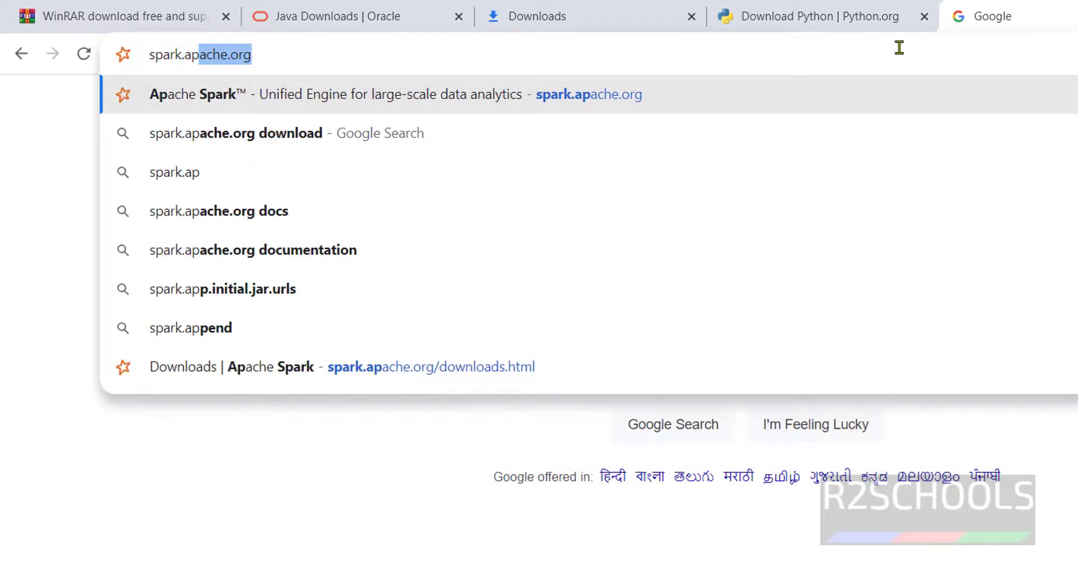
text(ache.org)
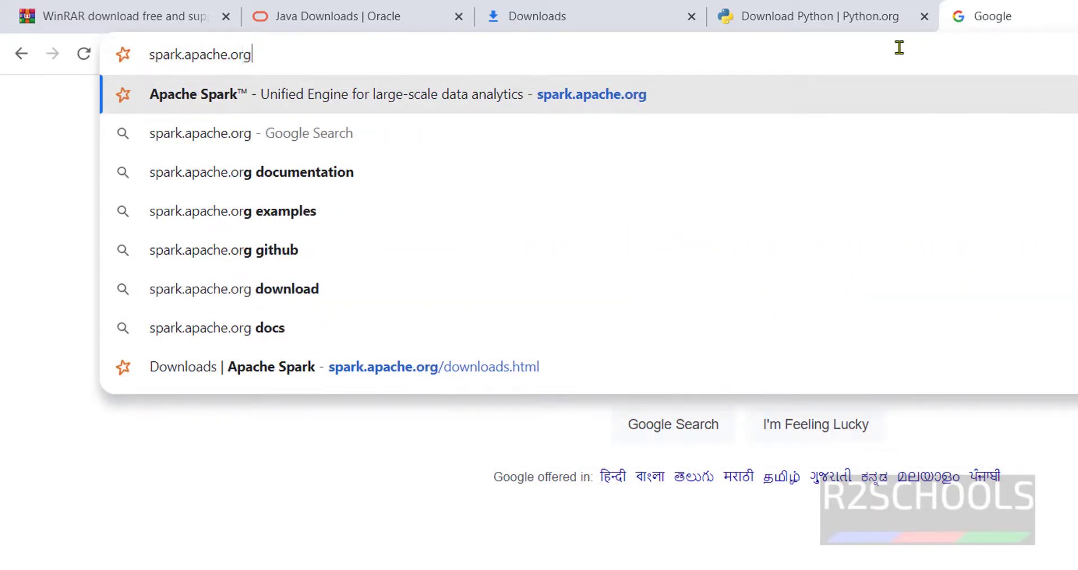
key(Return)
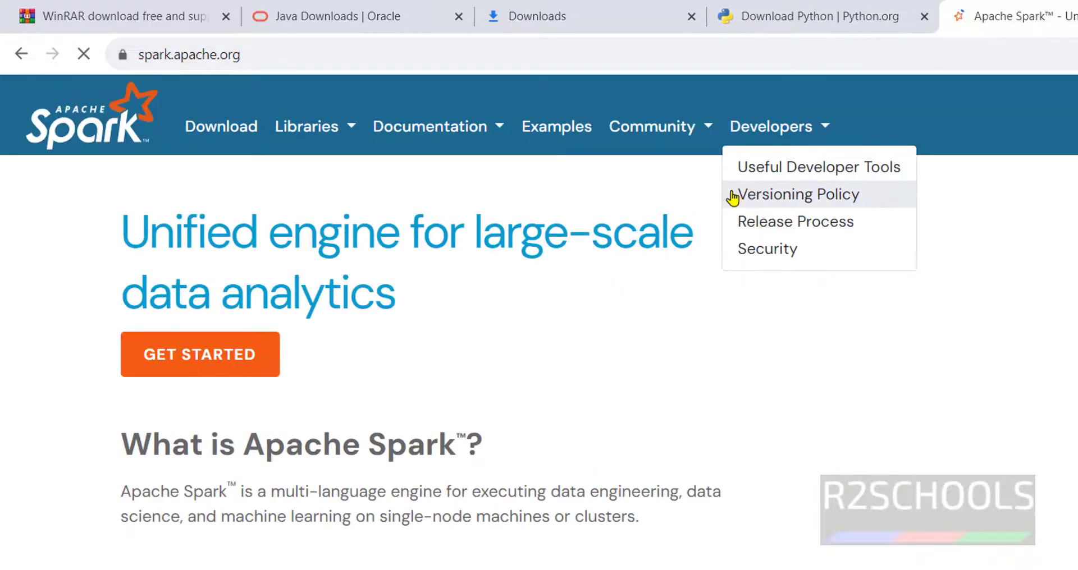
click(233, 136)
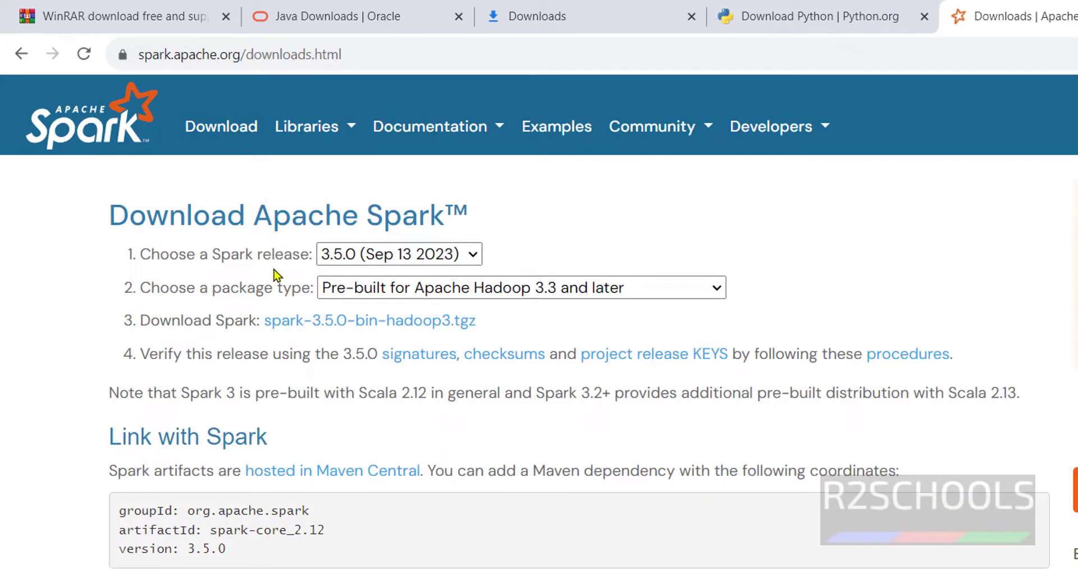
- Choose release 3.5.0 pre-built for Hadoop 3.3 and later, then open the spark-3.5.0-bin-hadoop3.tgz link
click(400, 256)
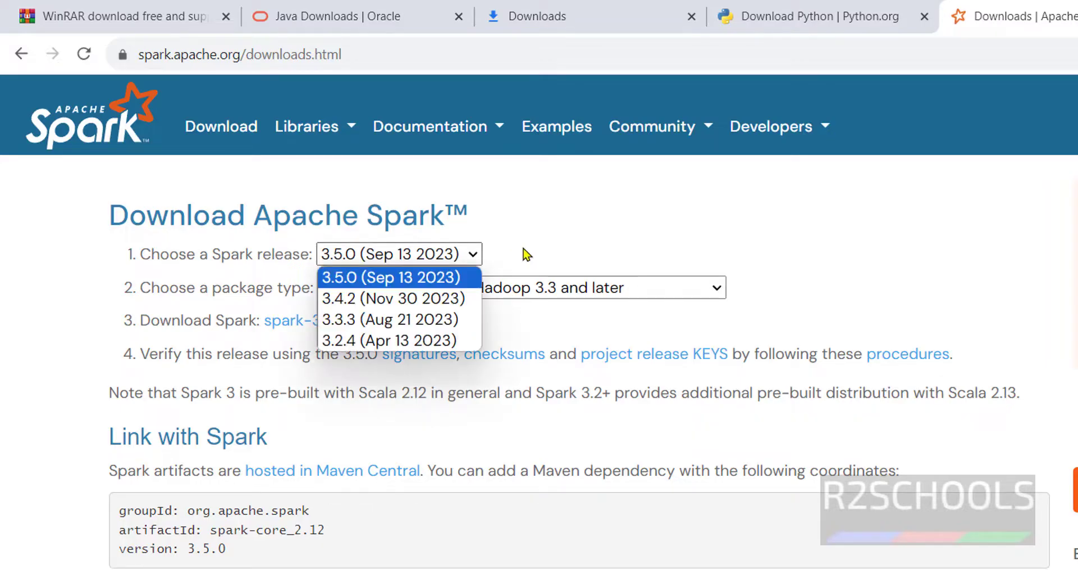
click(523, 251)
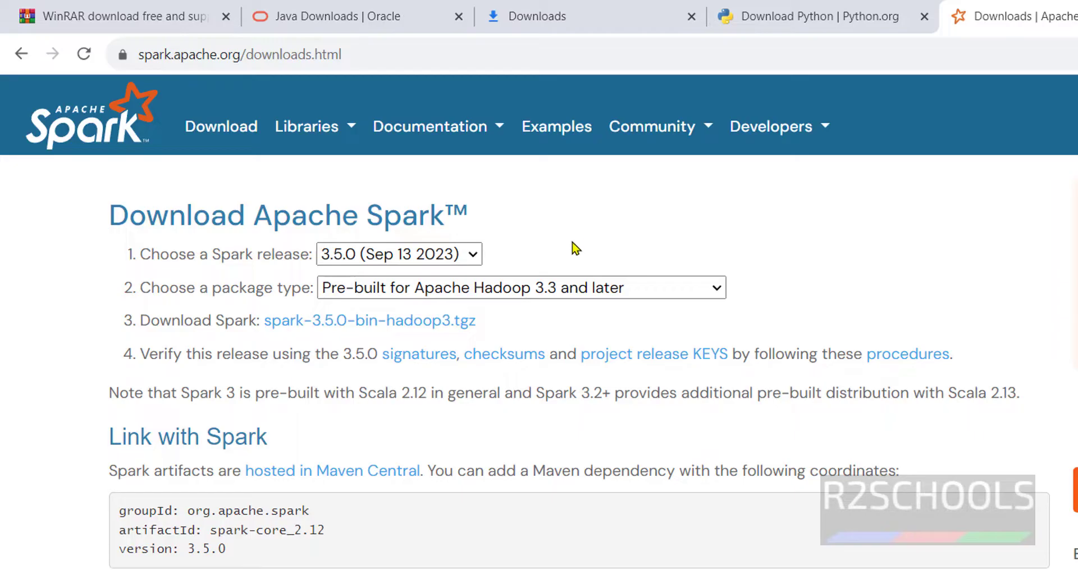
click(398, 257)
click(399, 257)
click(399, 257)
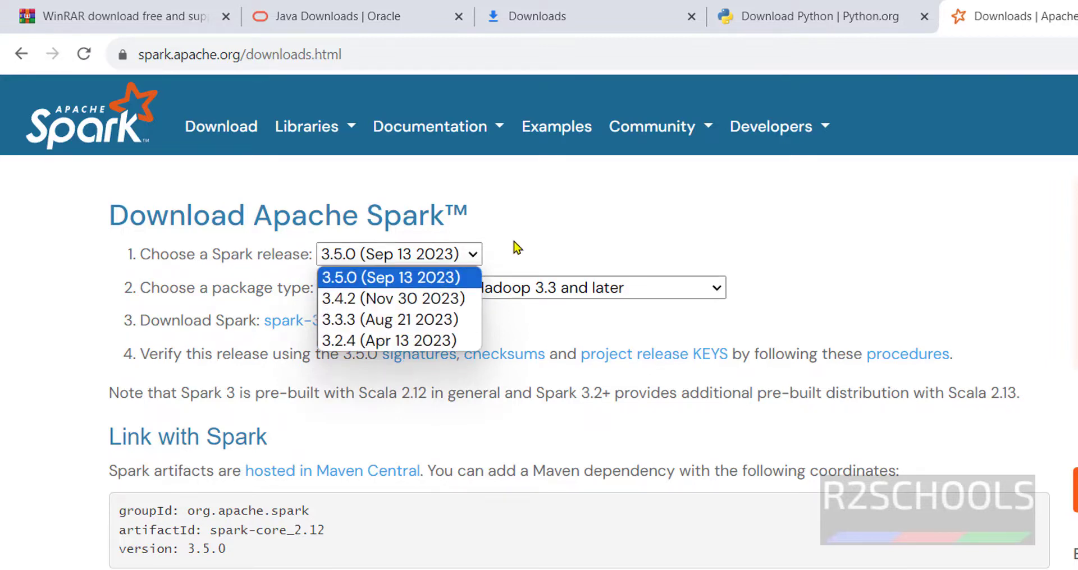
click(549, 260)
click(524, 289)
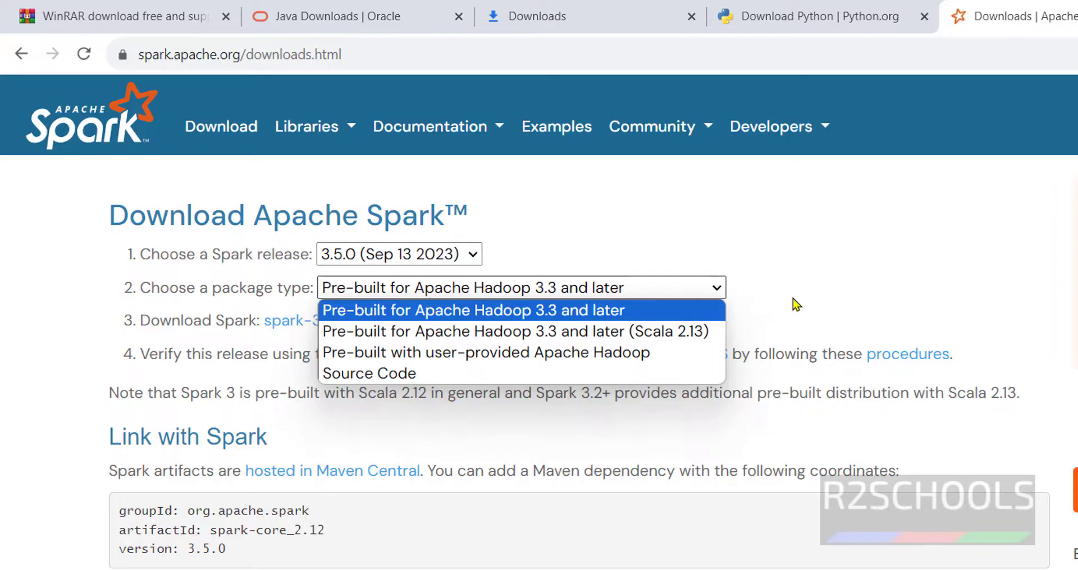
click(618, 310)
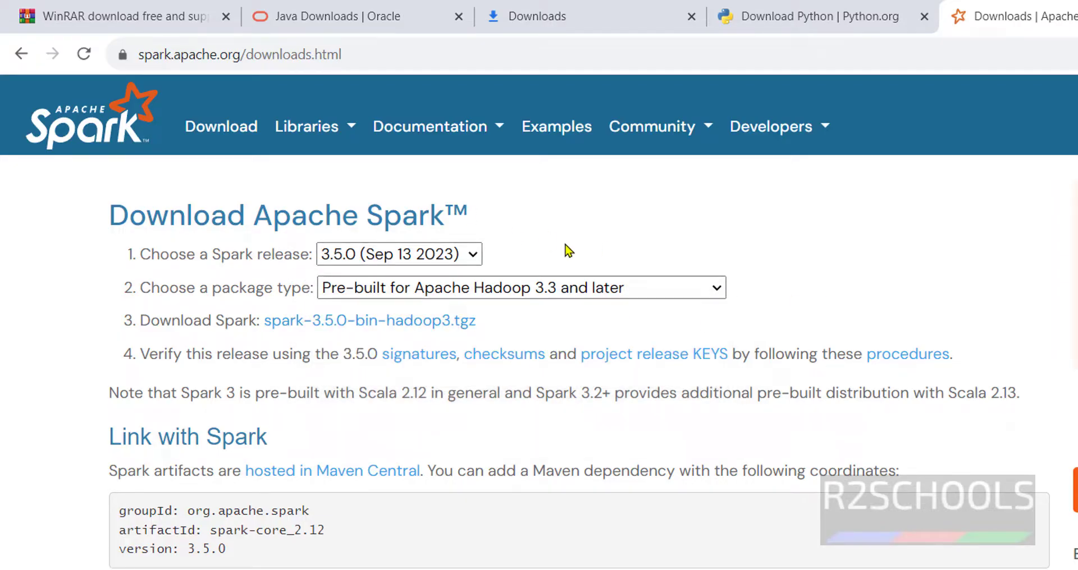
click(341, 327)
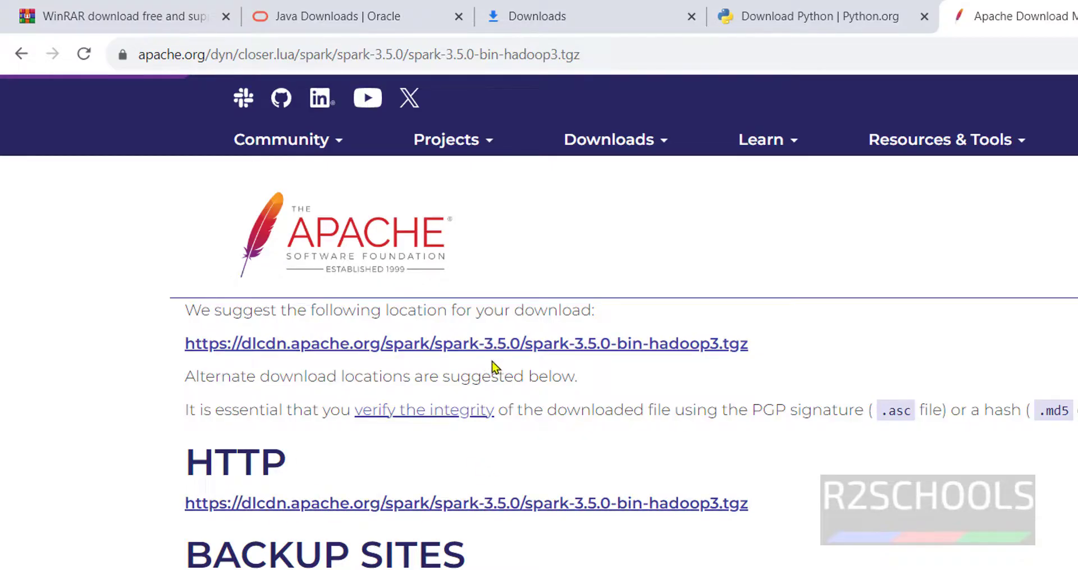
- Download spark-3.5.0-bin-hadoop3.tgz (382 MB) from the dlcdn.apache.org mirror and view it on the Downloads page
click(436, 503)
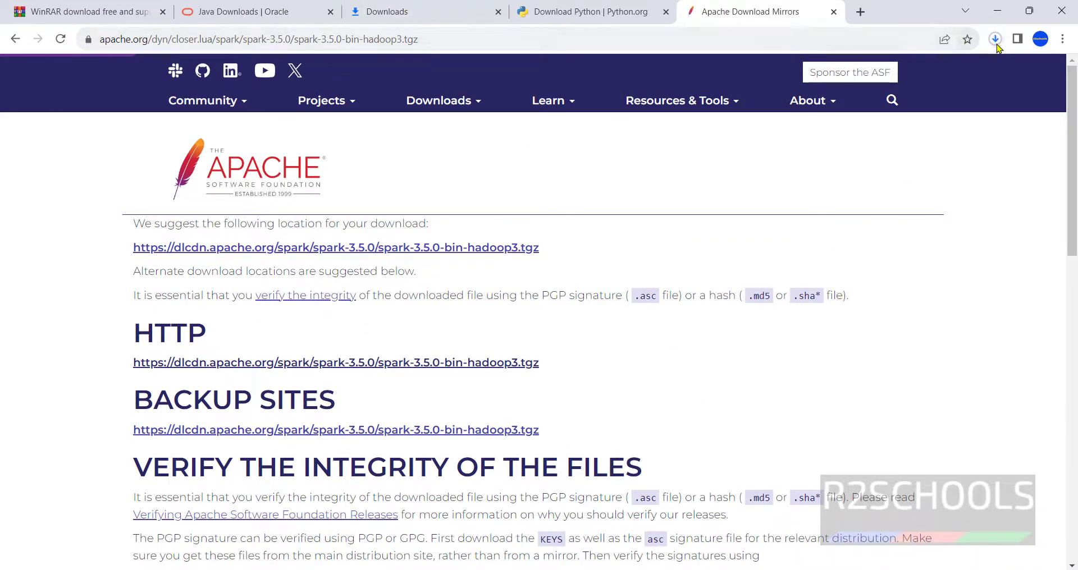
click(997, 44)
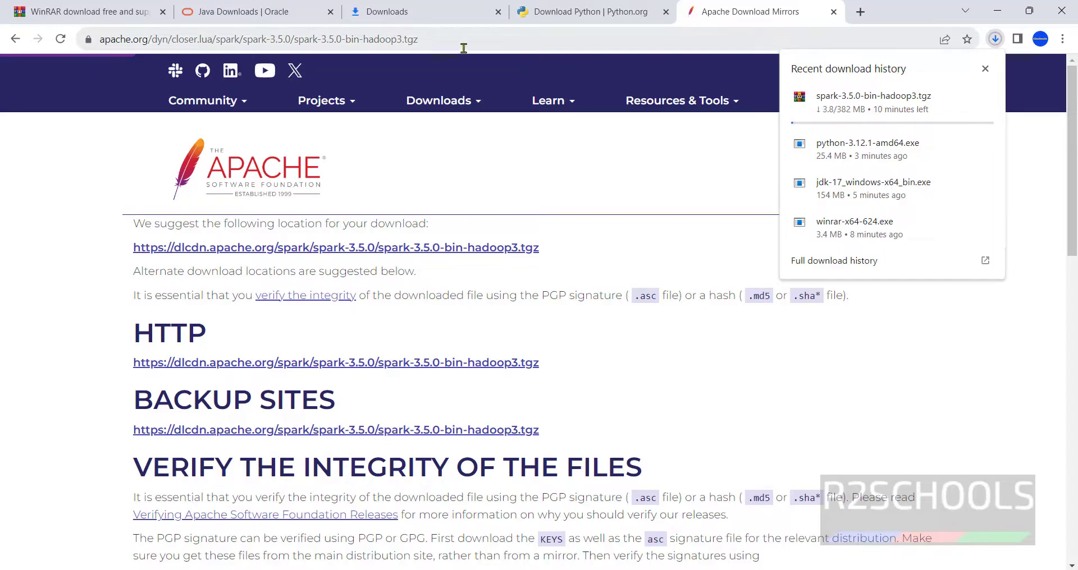
click(393, 11)
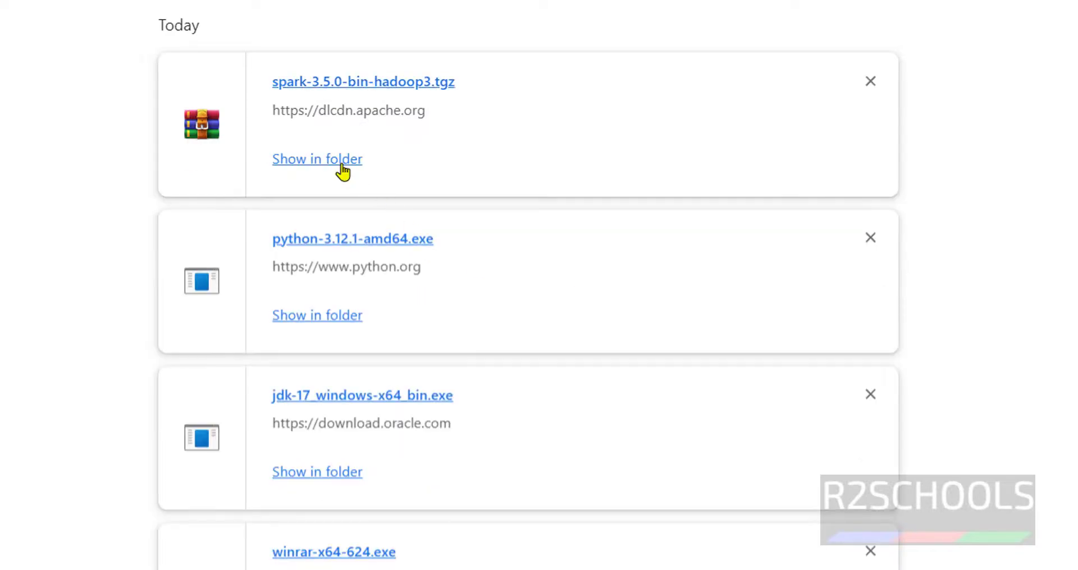
- Extract spark-3.5.0-bin-hadoop3.tgz with WinRAR into its own spark-3.5.0-bin-hadoop3 folder
click(341, 165)
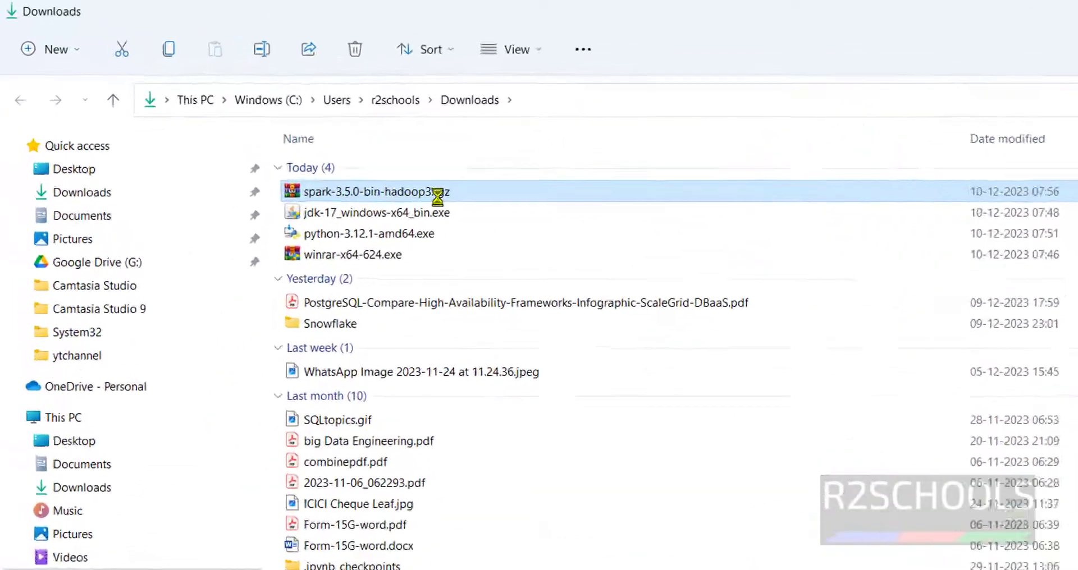
right_click(444, 191)
mouse_move(563, 460)
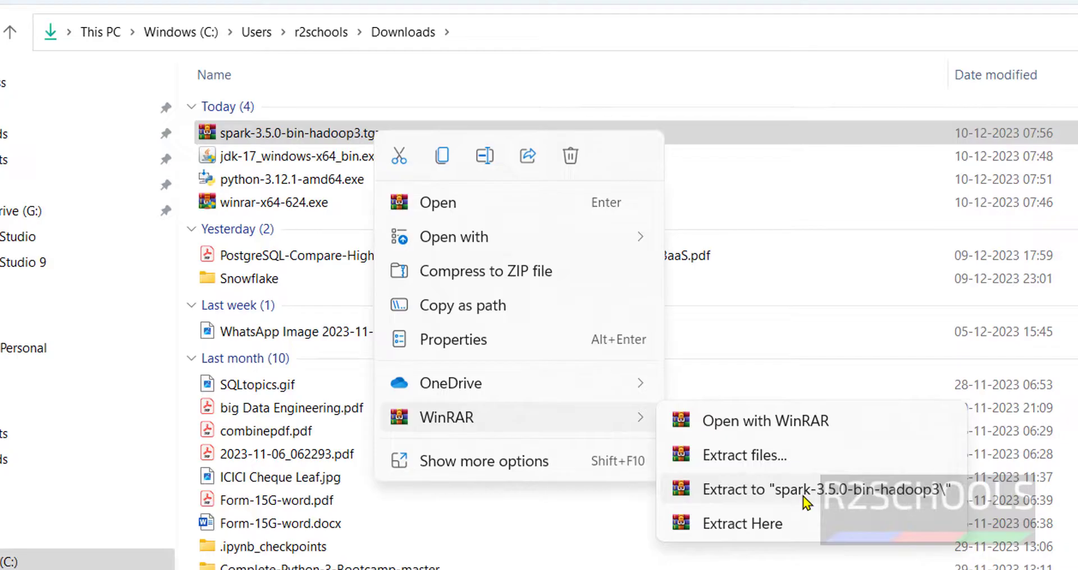
click(804, 496)
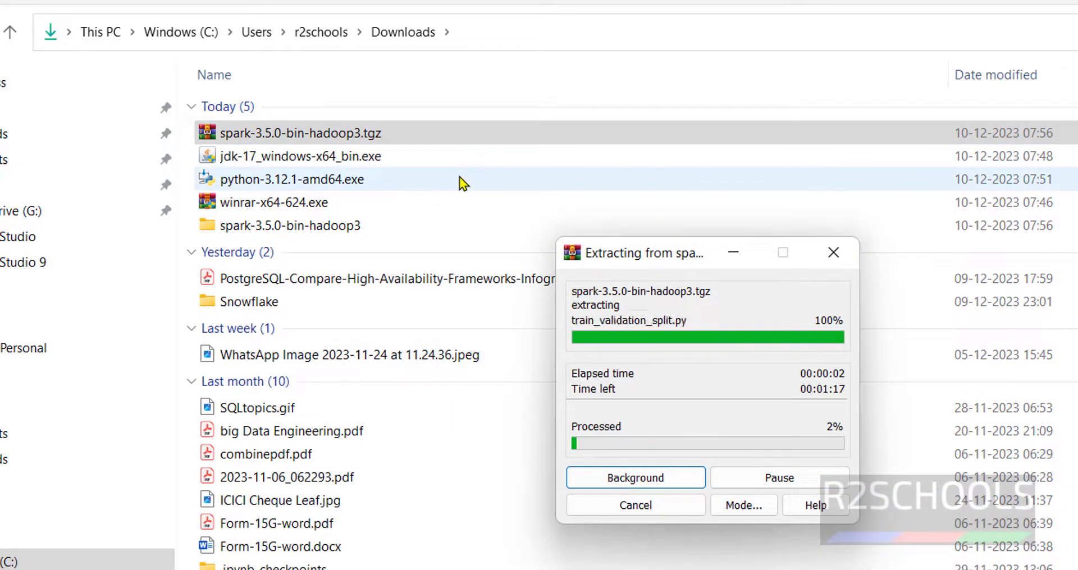
- Open the extracted spark-3.5.0-bin-hadoop3 folders to show bin, conf, jars, python and sbin
click(345, 229)
double_click(345, 229)
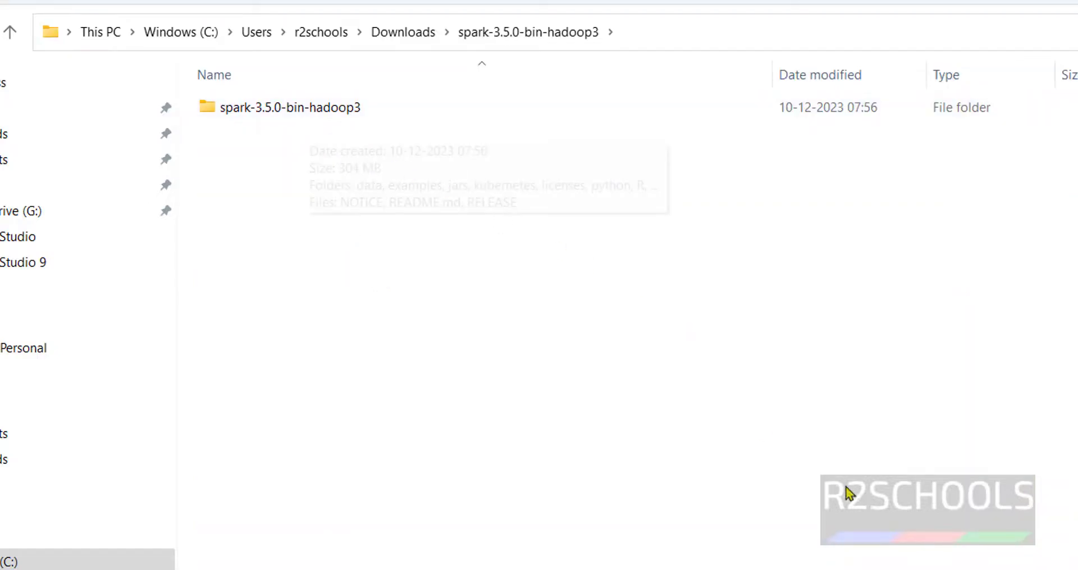
double_click(317, 109)
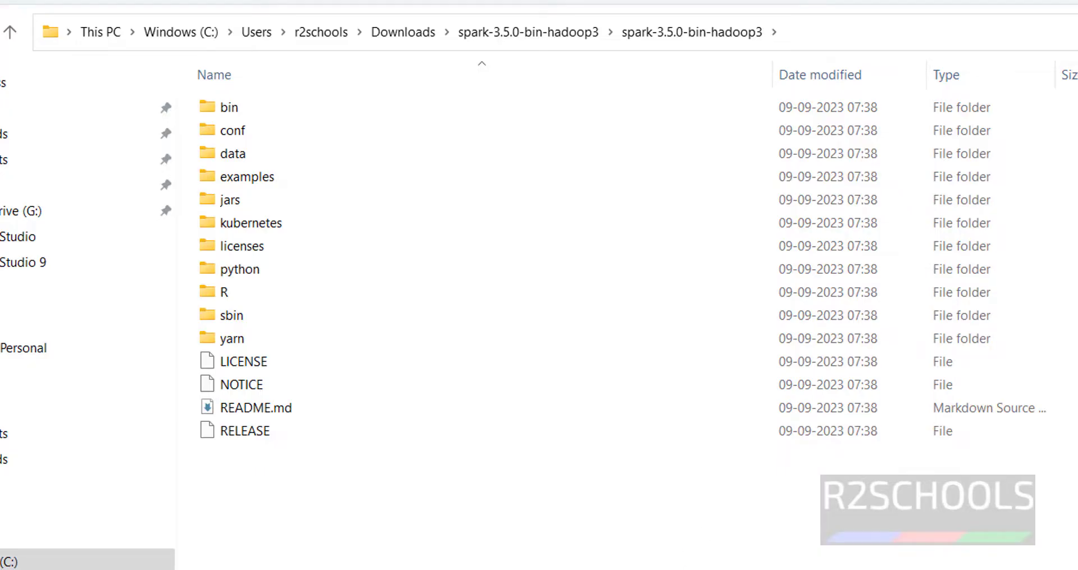
click(882, 539)
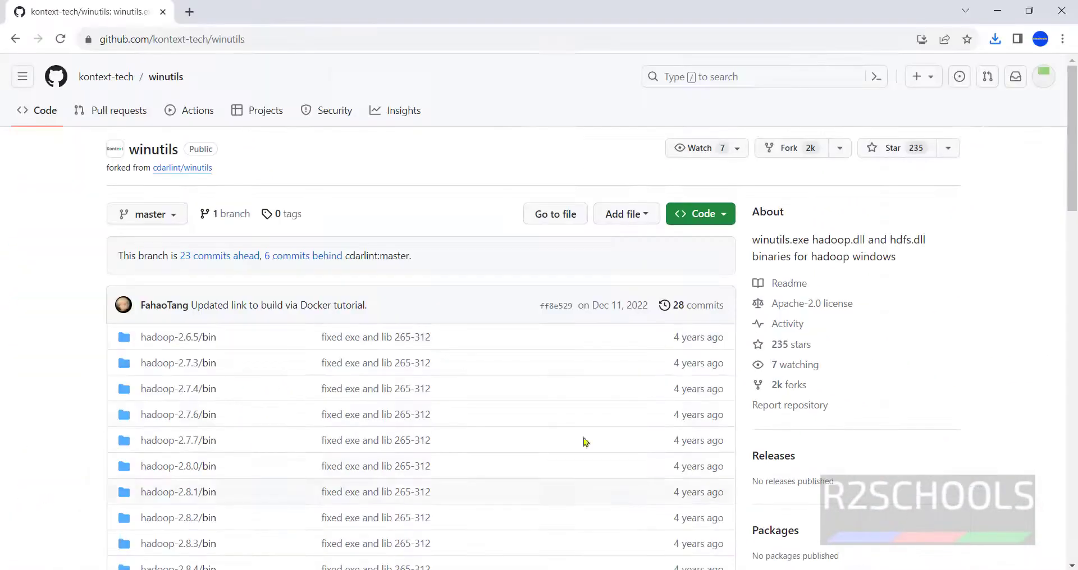
- Browse the kontext-tech/winutils repository down to winutils.exe in hadoop-3.3.0/bin
click(425, 38)
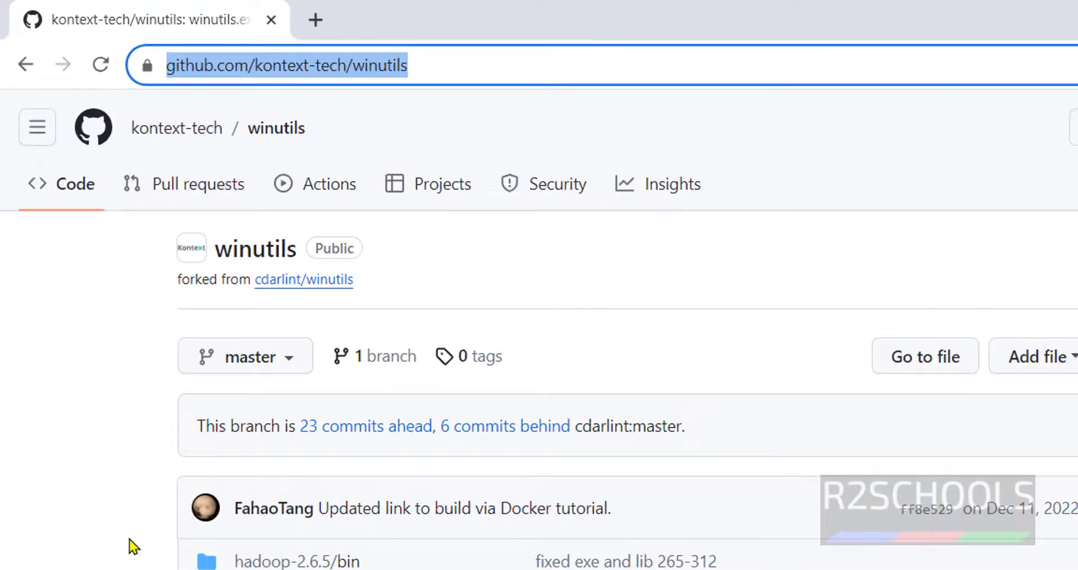
click(133, 499)
scroll(133, 500, down, 10)
scroll(539, 331, down, 3)
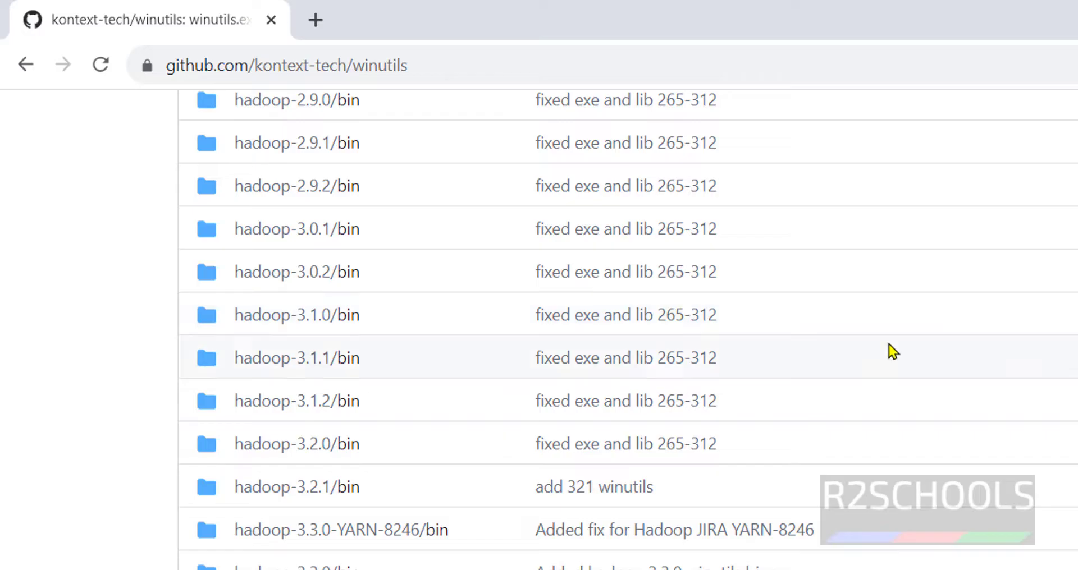
click(296, 566)
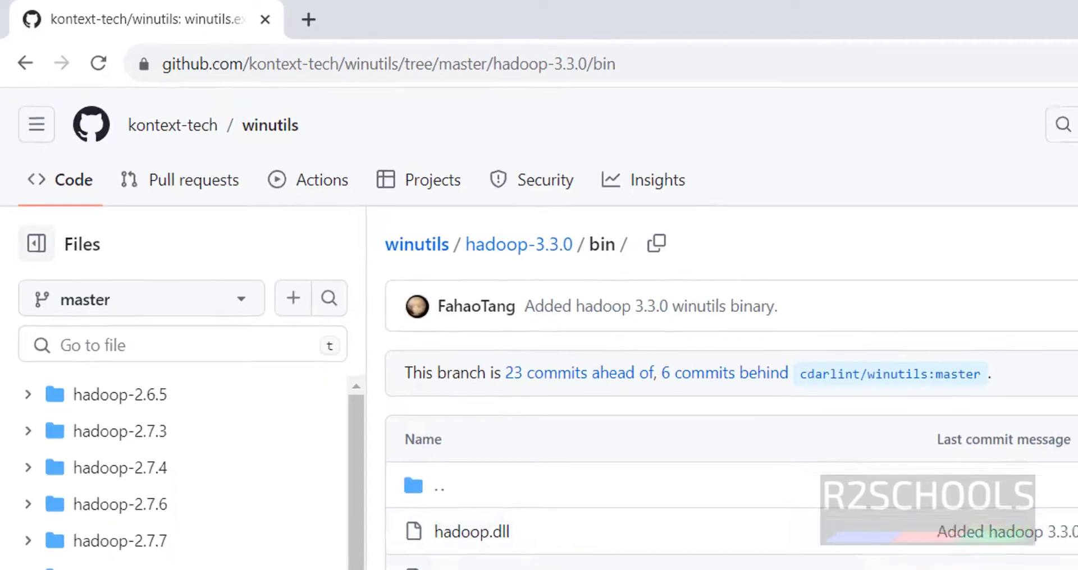
click(298, 470)
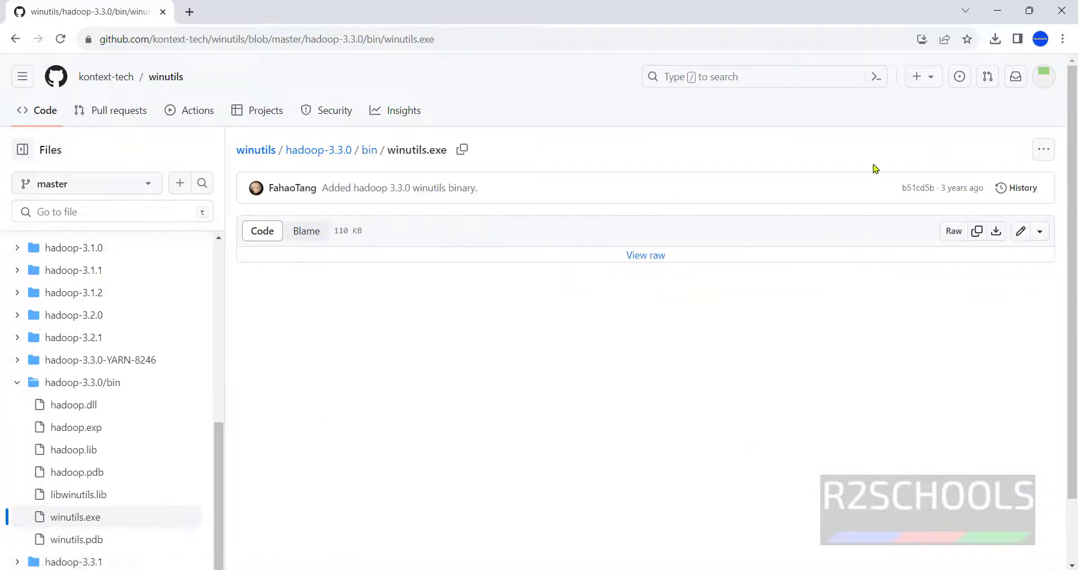
click(1044, 156)
click(861, 204)
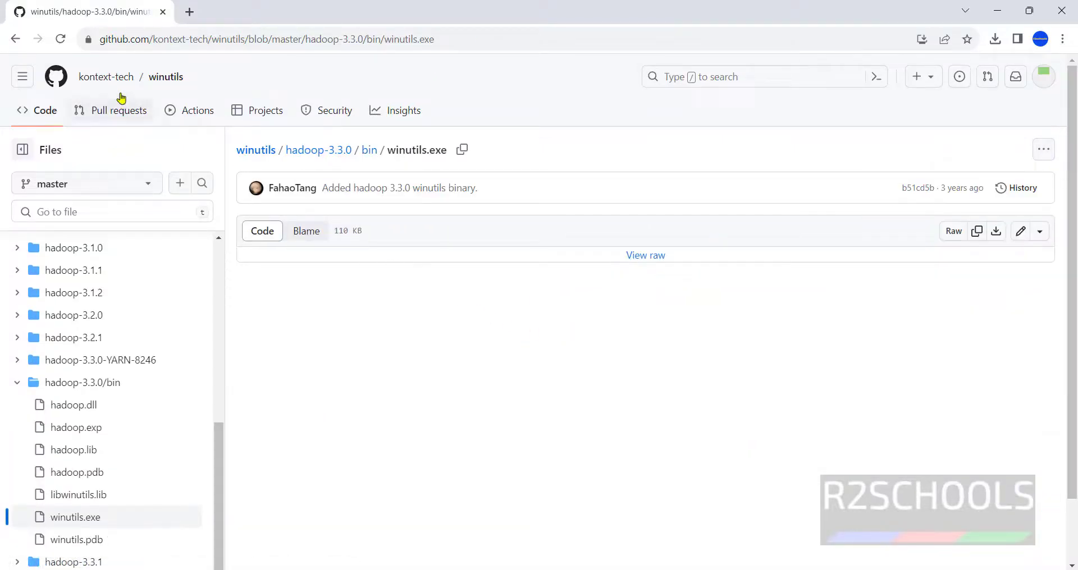
- Download the repository as winutils-master.zip and open the full download history
click(166, 80)
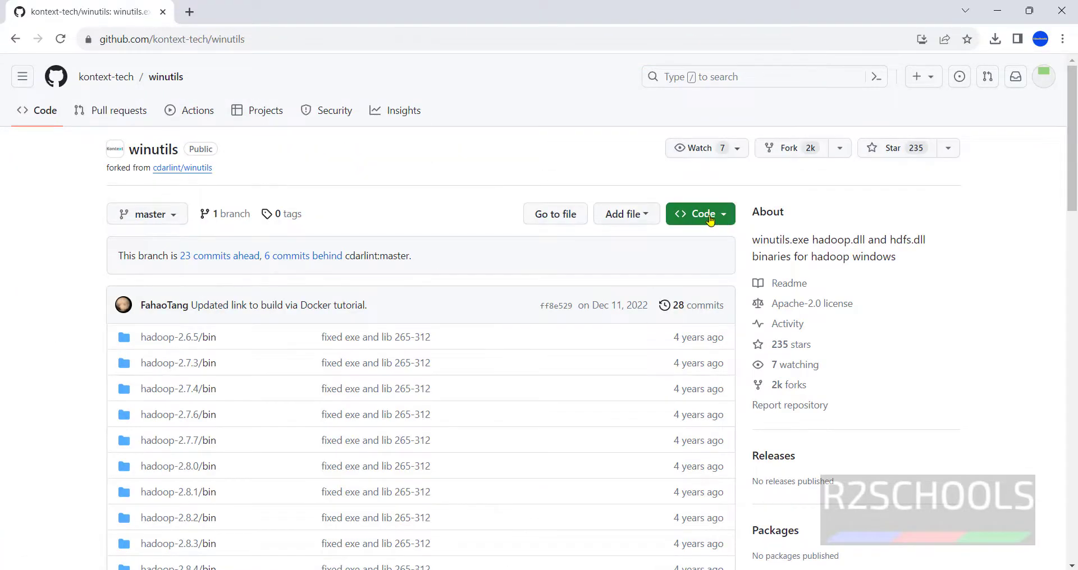
click(274, 36)
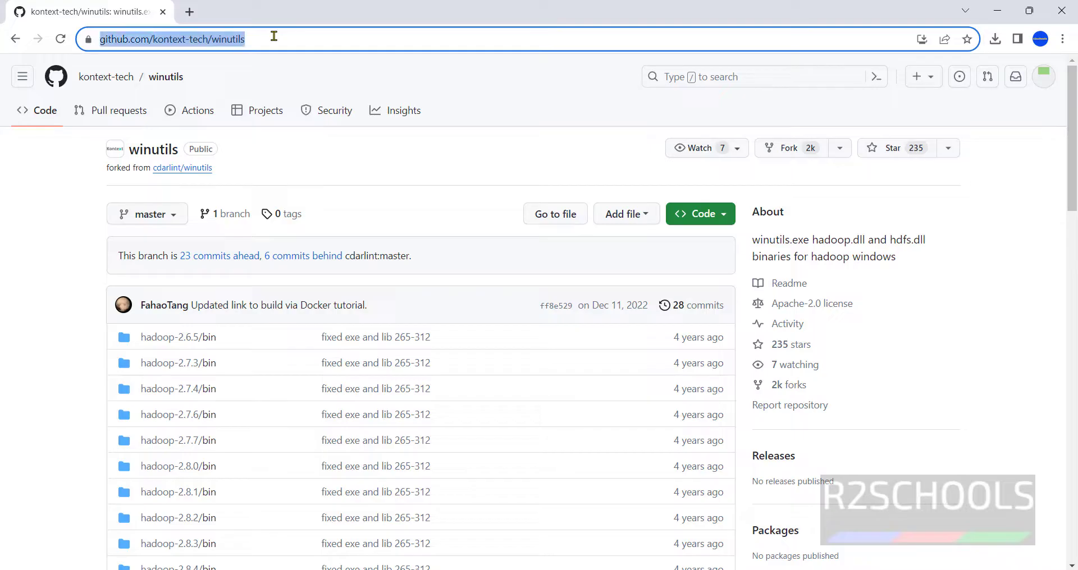
click(728, 219)
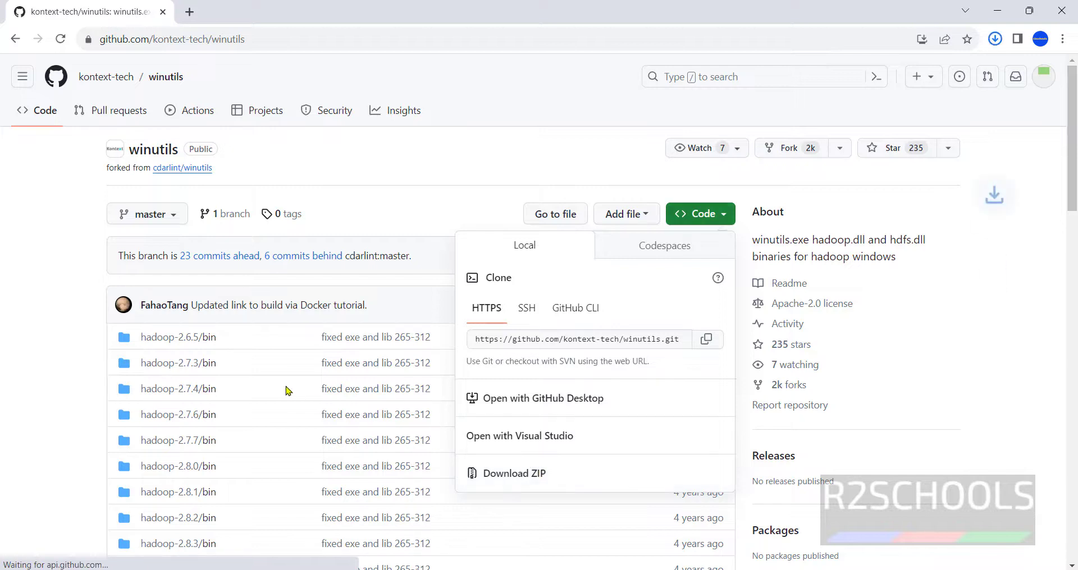
click(996, 40)
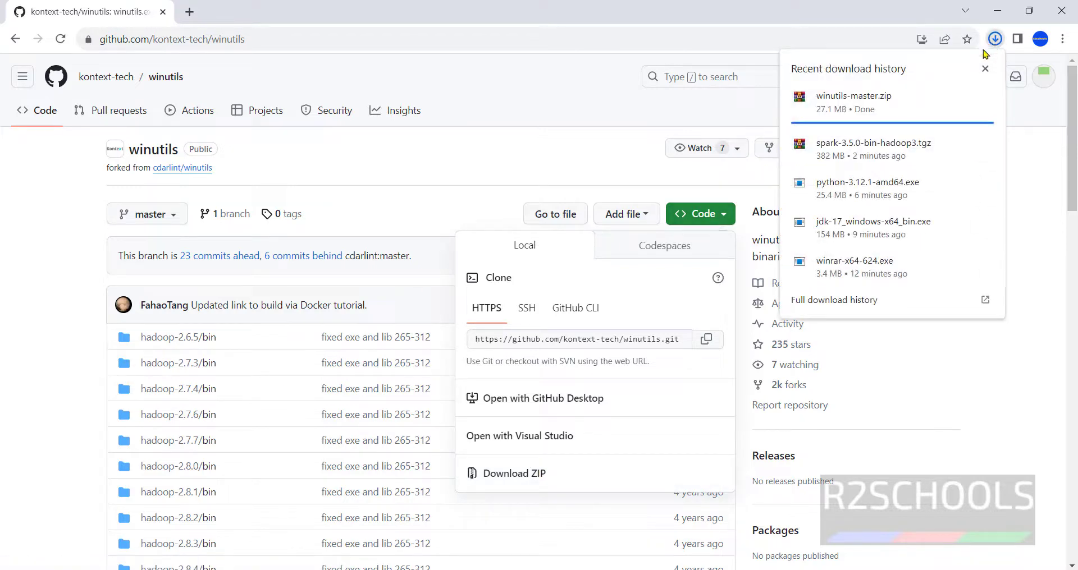
click(852, 302)
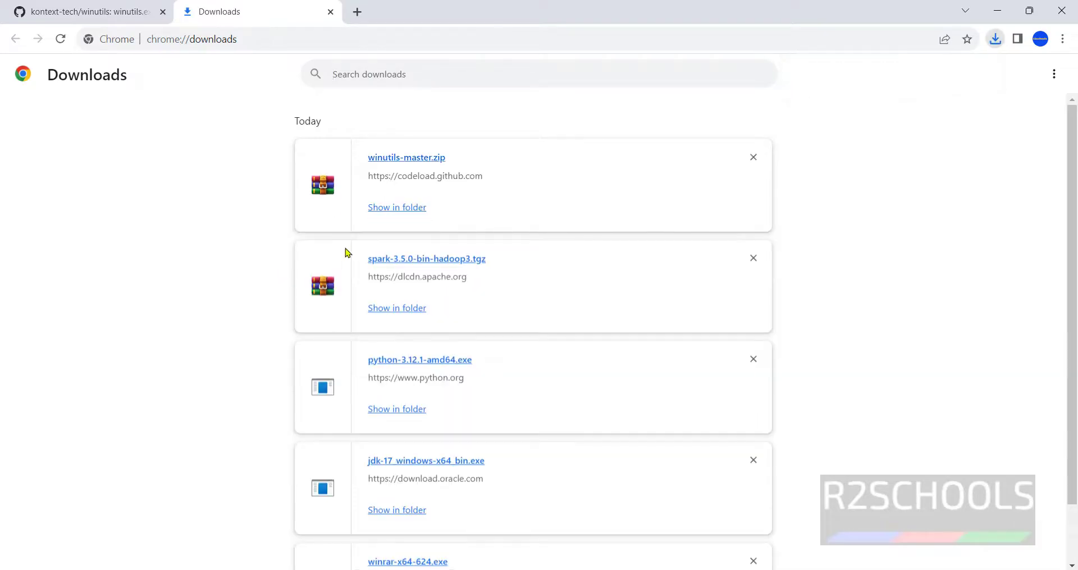
- Extract winutils-master.zip with WinRAR into a winutils-master folder in Downloads
click(394, 209)
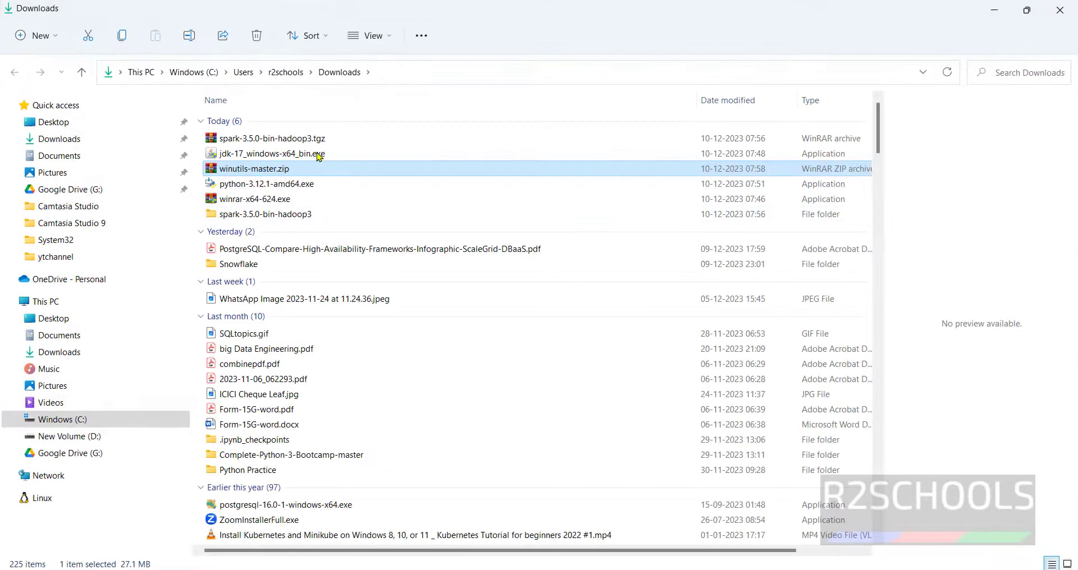
right_click(167, 139)
mouse_move(243, 365)
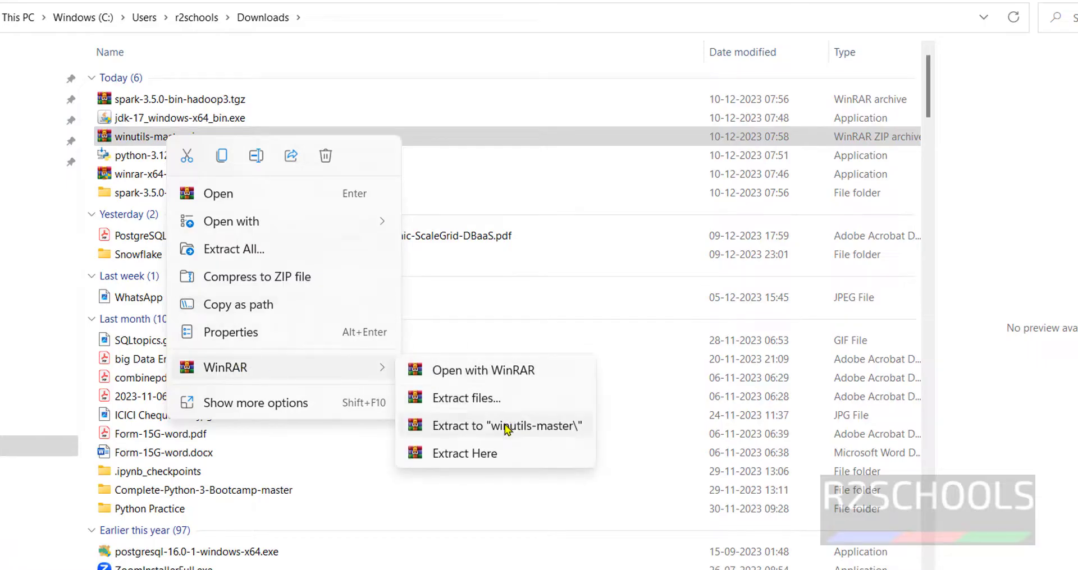
click(504, 425)
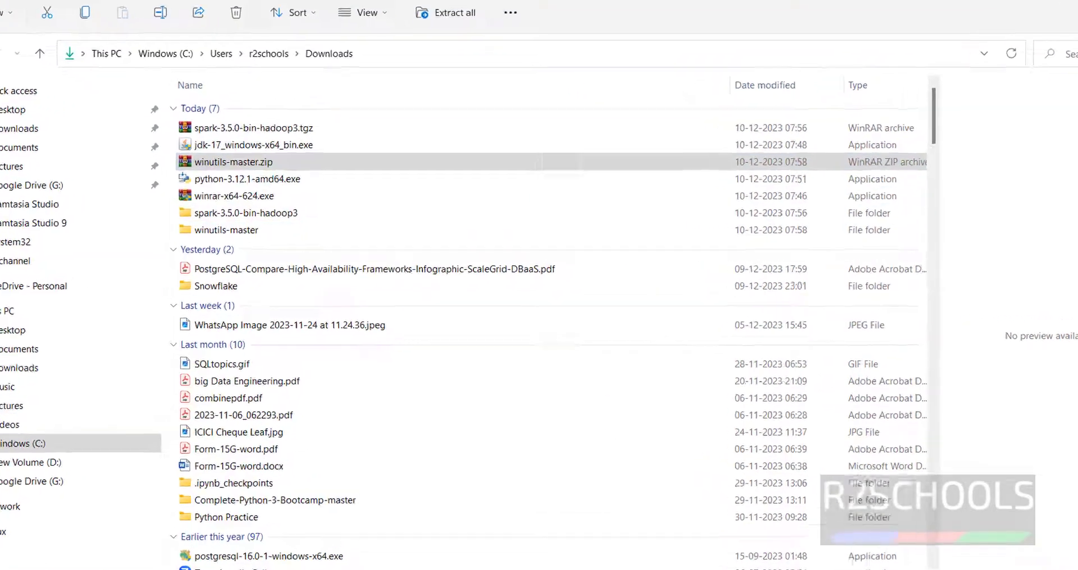
- In the setup notes, highlight the folder-creation step and the c:\hadoop\bin path
click(397, 349)
drag(43, 252, 375, 249)
click(331, 297)
- Highlight the five prerequisites and the 'Create folders c:\spark c:\hadoop\bin' line in the notes
drag(205, 219, 2, 125)
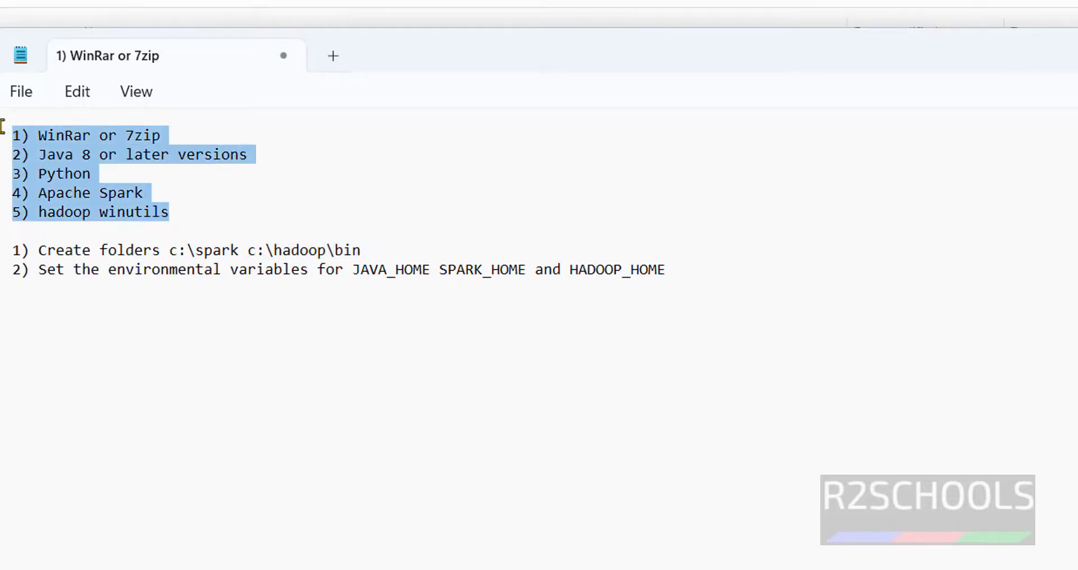
click(126, 283)
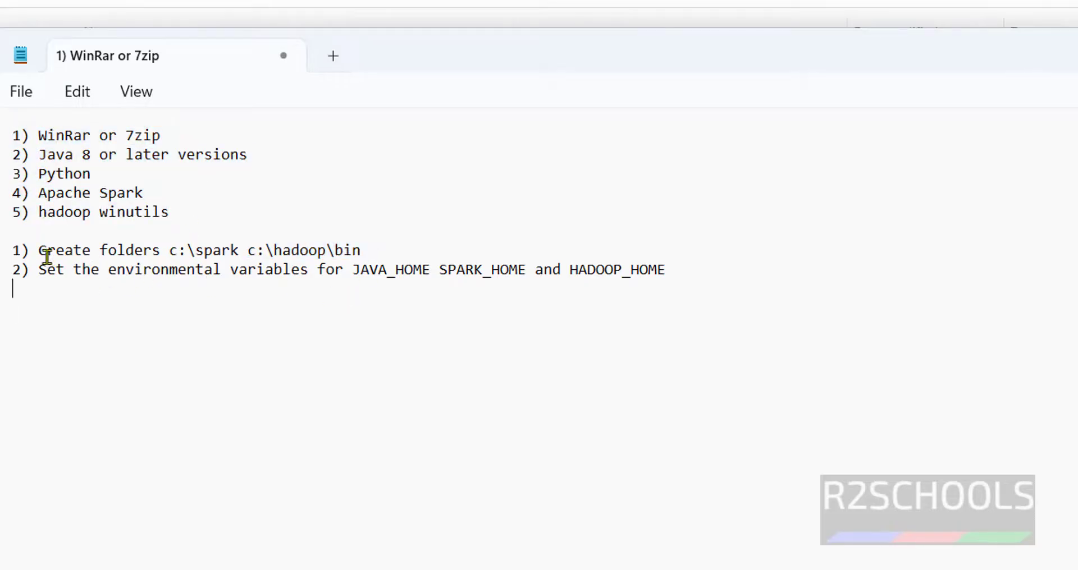
drag(44, 253, 364, 247)
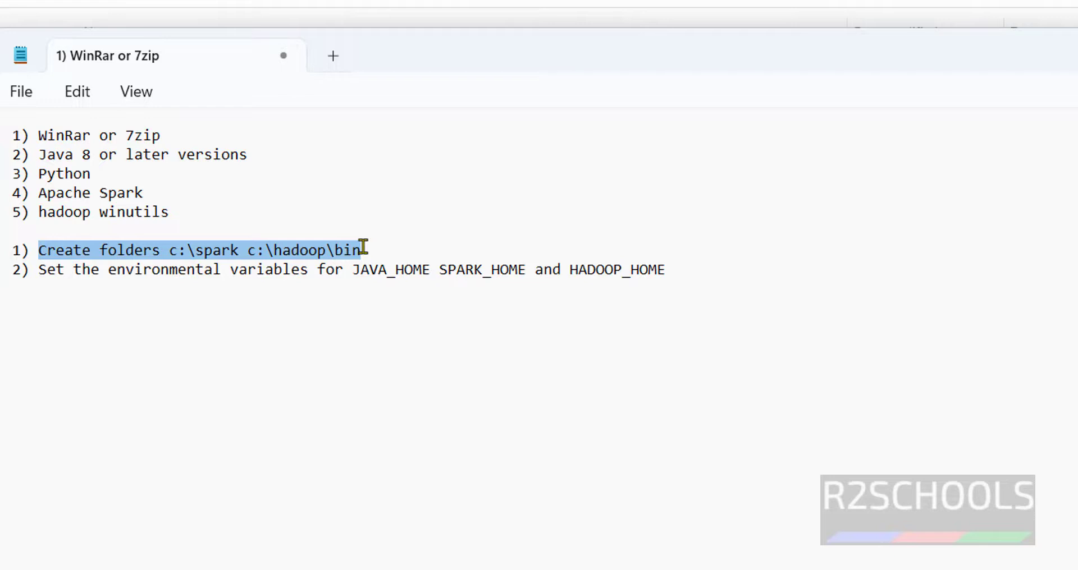
click(402, 253)
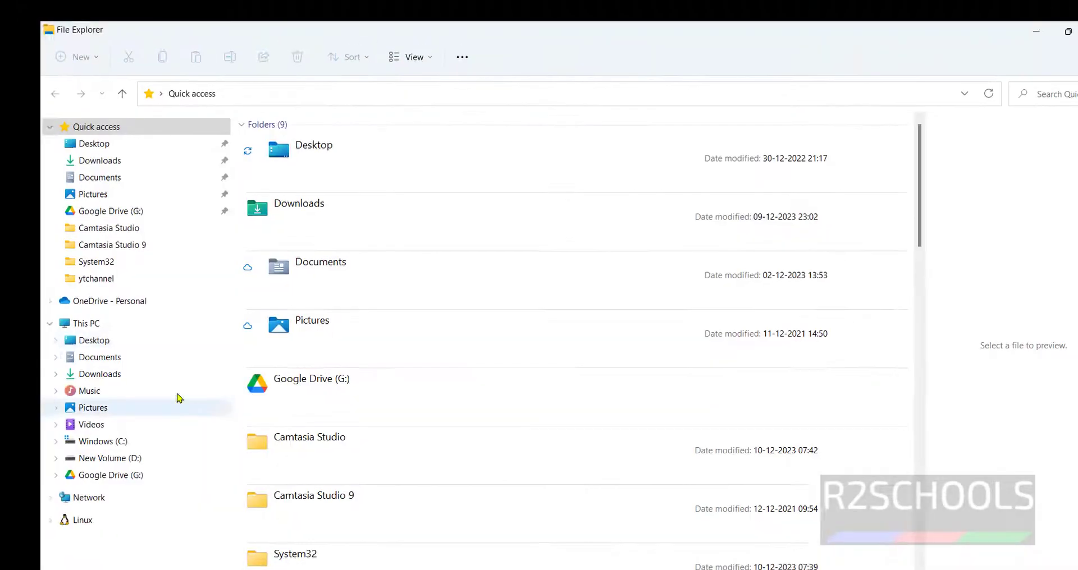
- Create a new empty folder named spark at C:\spark and open it
click(68, 421)
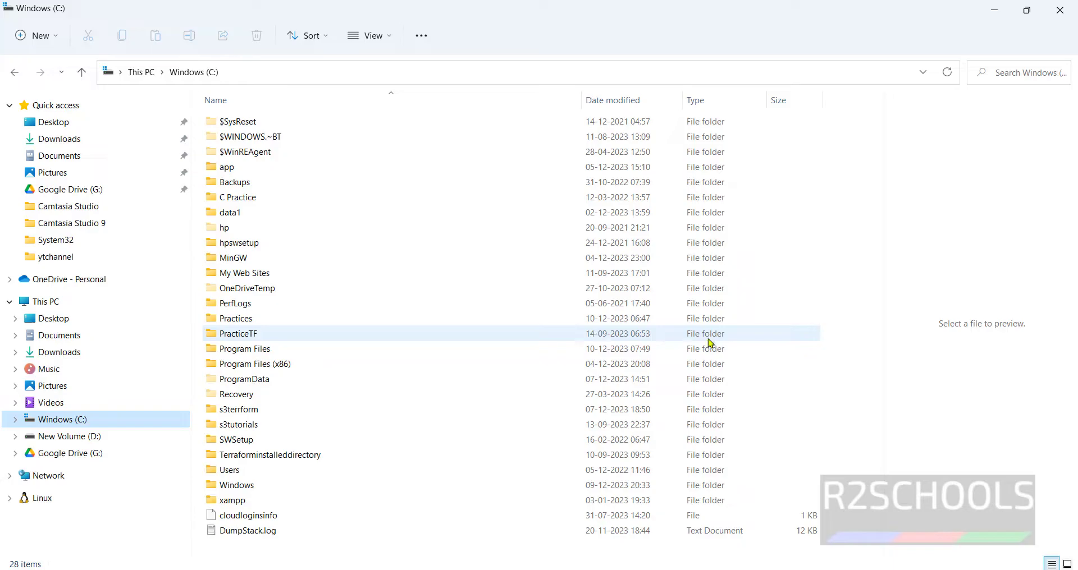
right_click(483, 262)
mouse_move(533, 353)
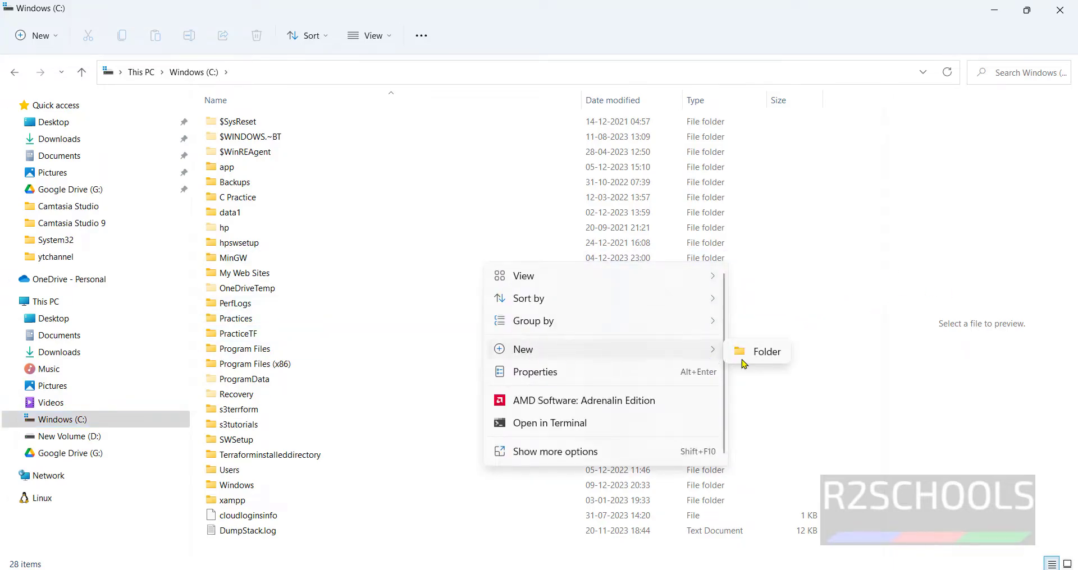
click(764, 354)
text(spark)
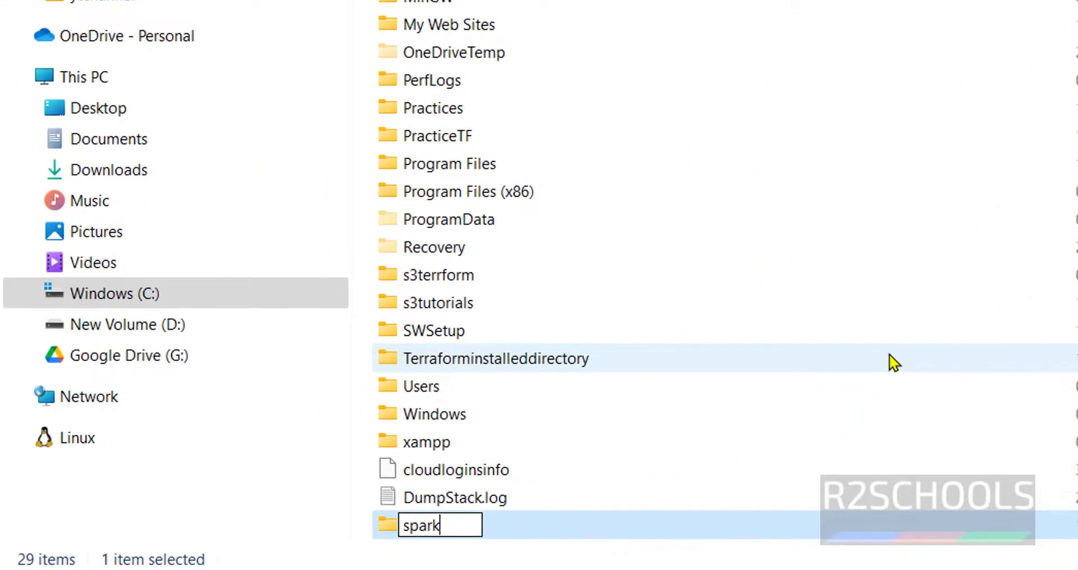
key(Return)
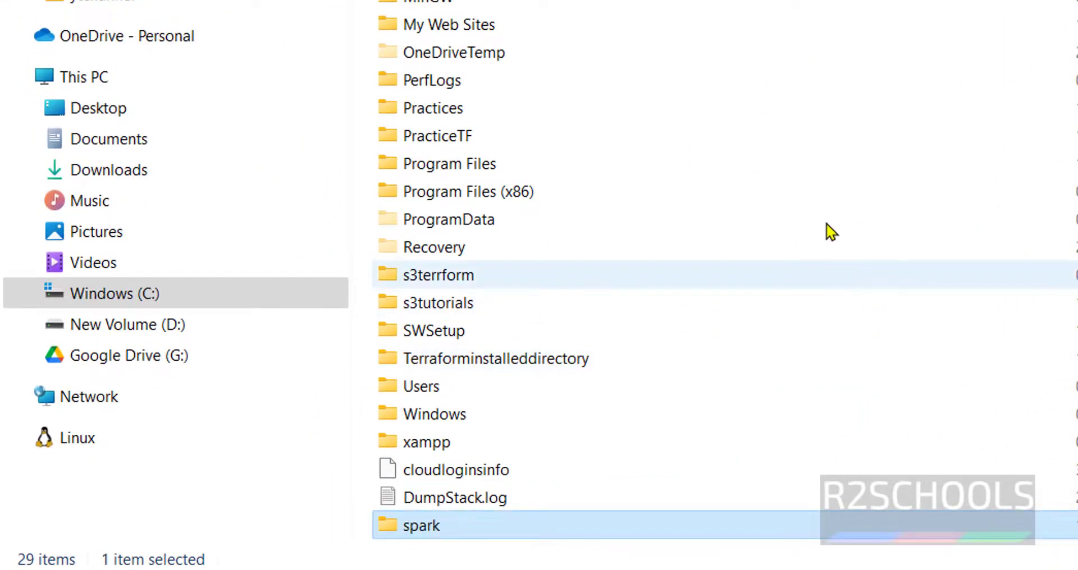
double_click(536, 527)
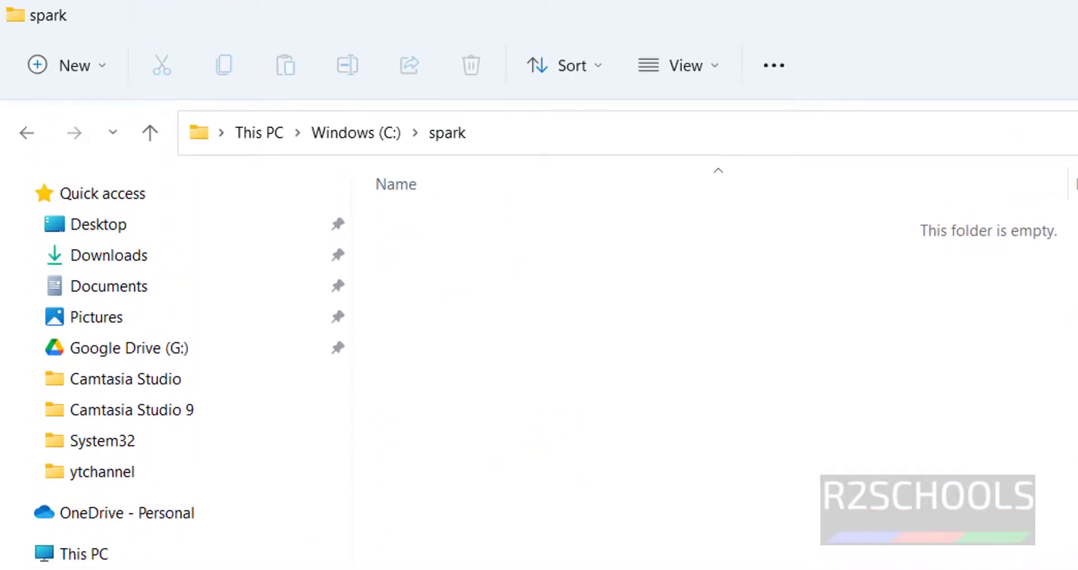
key(alt+Tab)
key(alt+Tab)
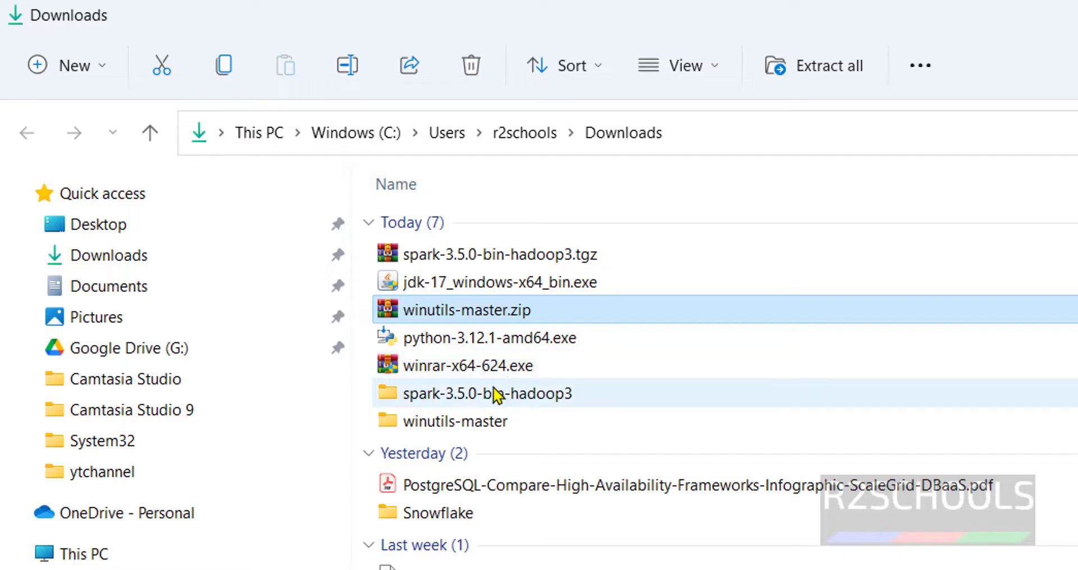
- Copy all 15 items inside the inner spark-3.5.0-bin-hadoop3 folder
double_click(491, 396)
click(491, 231)
double_click(492, 236)
drag(516, 567, 463, 228)
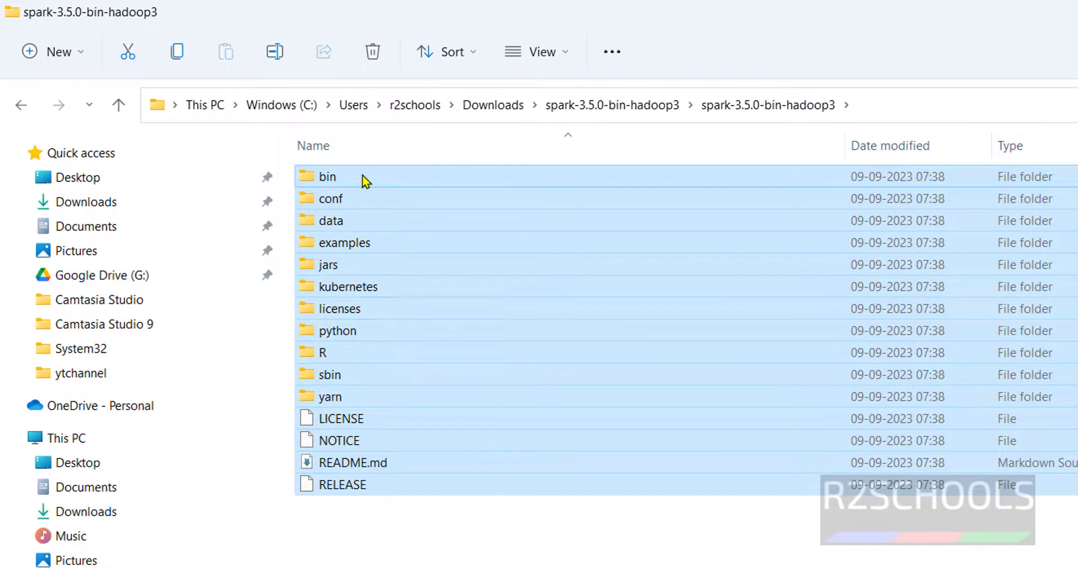
click(412, 531)
drag(570, 569, 326, 177)
right_click(337, 189)
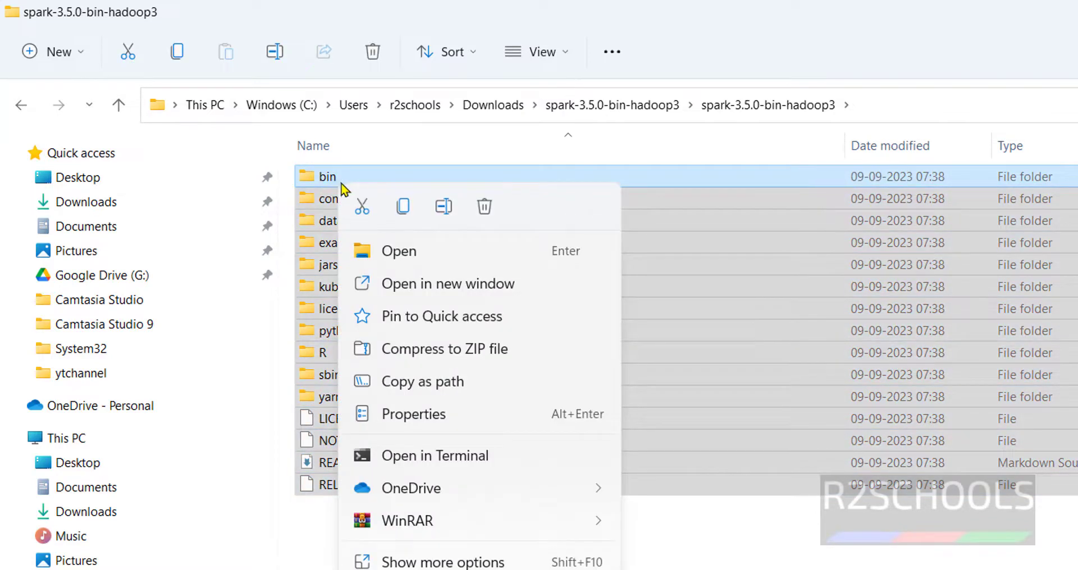
click(403, 206)
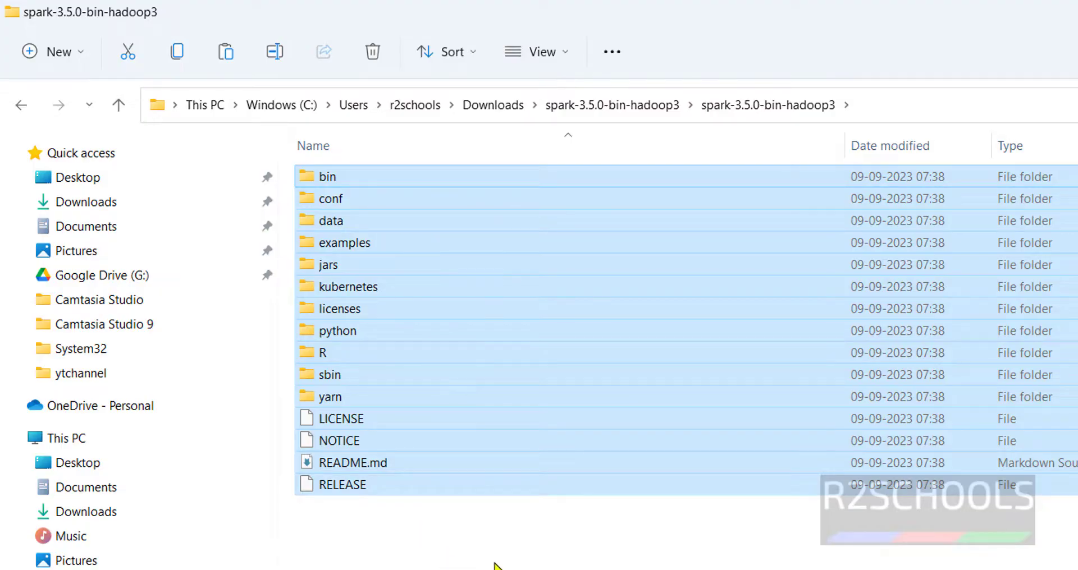
- Paste the Spark files into C:\spark, then go back up to the C: drive
key(alt+Tab)
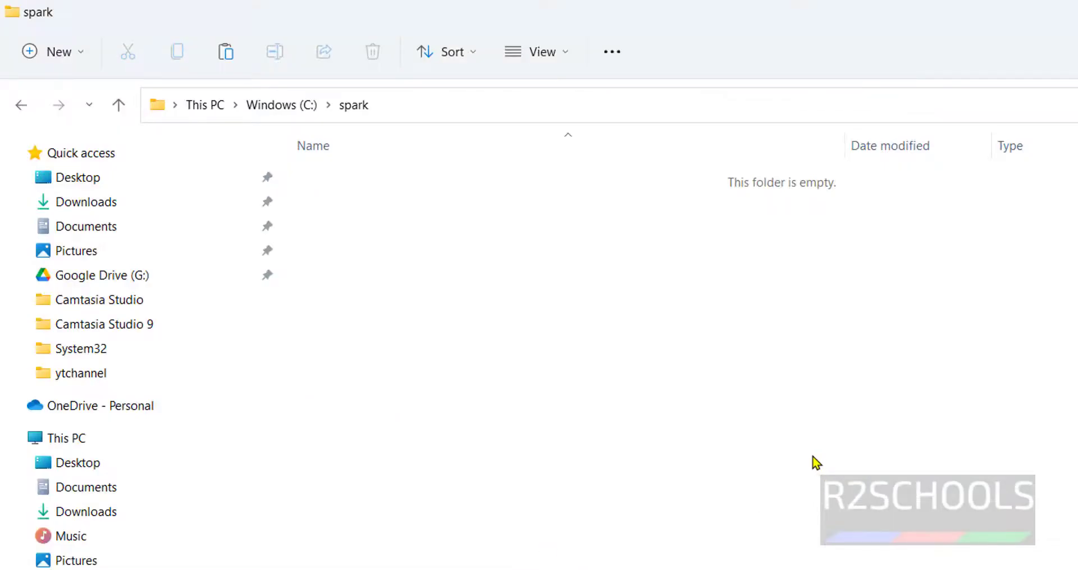
right_click(432, 275)
click(1003, 383)
key(ctrl+v)
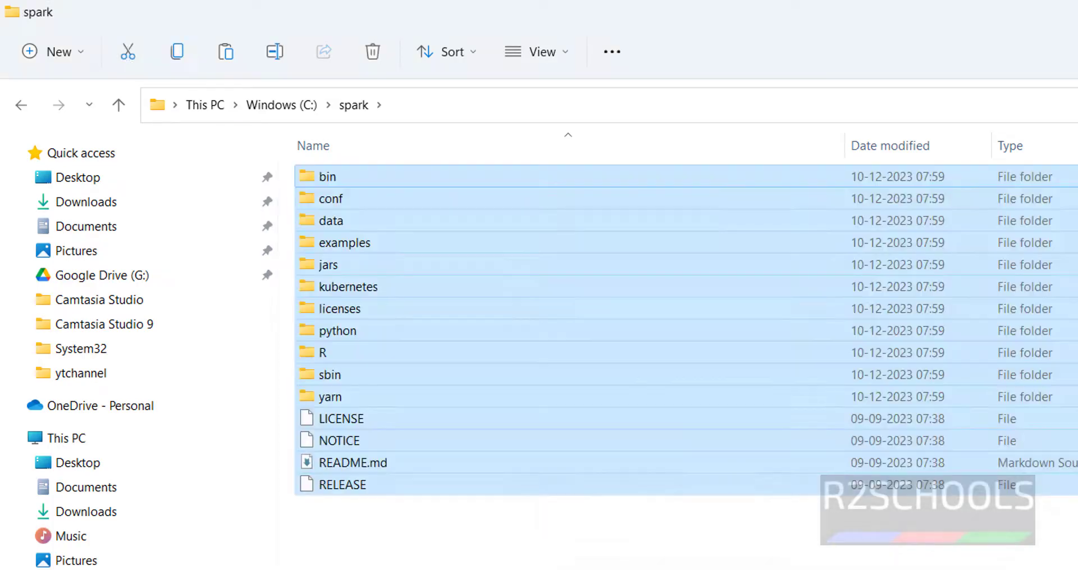
click(330, 132)
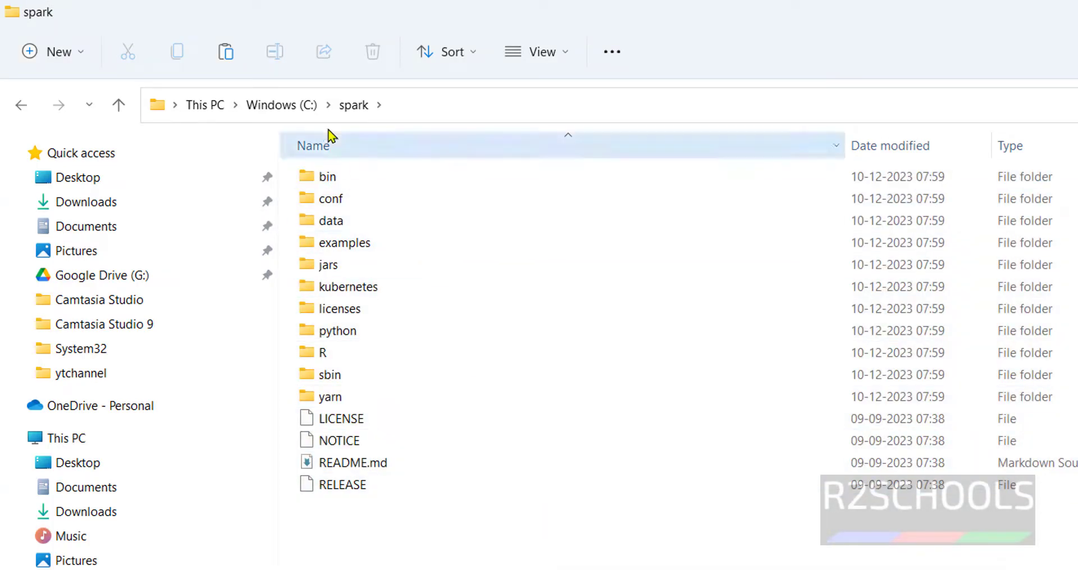
click(305, 106)
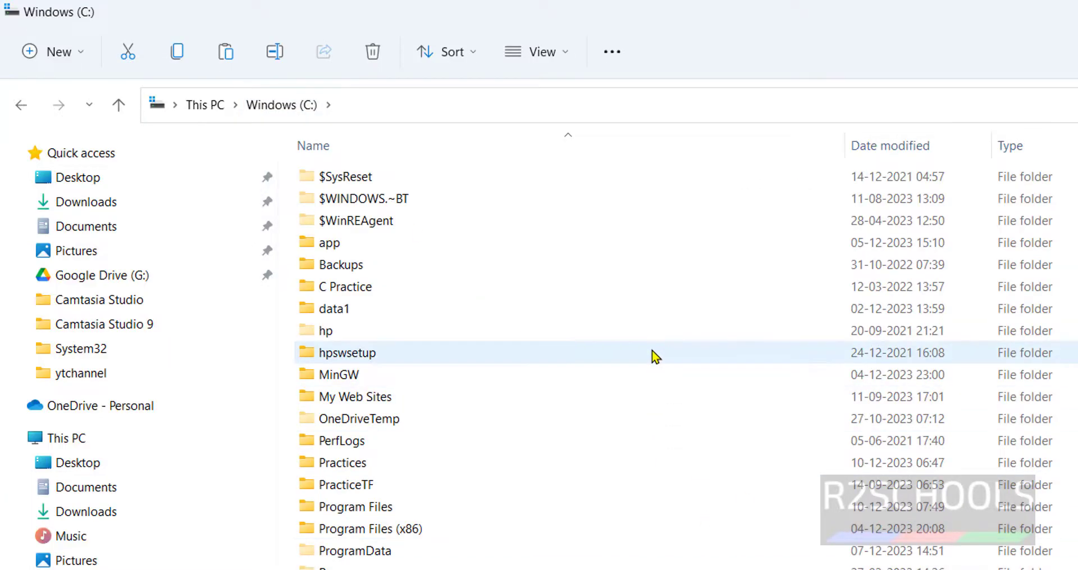
- Create a new folder named hadoop on the C: drive and open it
right_click(650, 354)
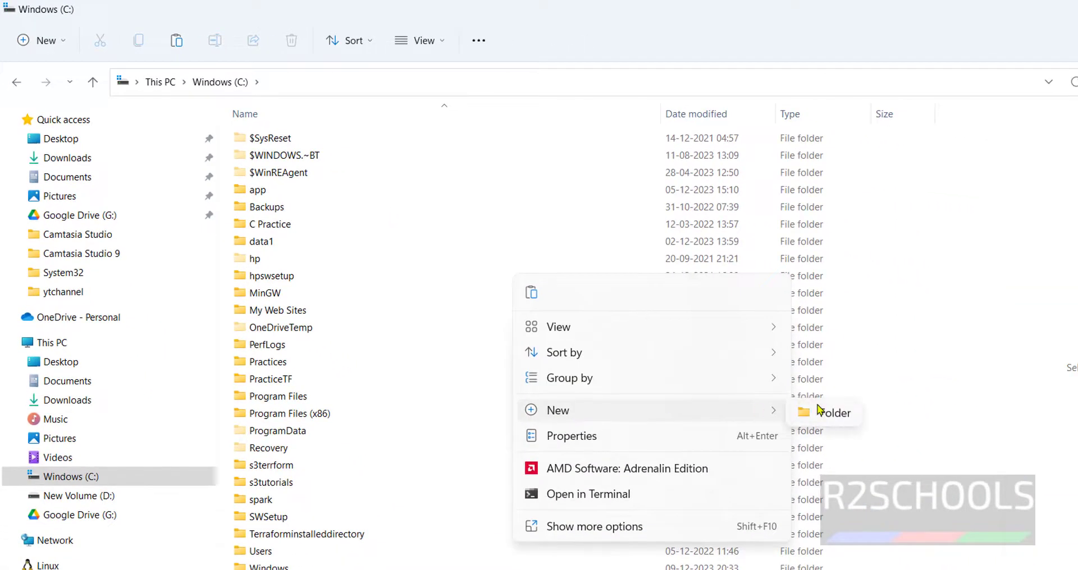
click(830, 413)
text(hadoop)
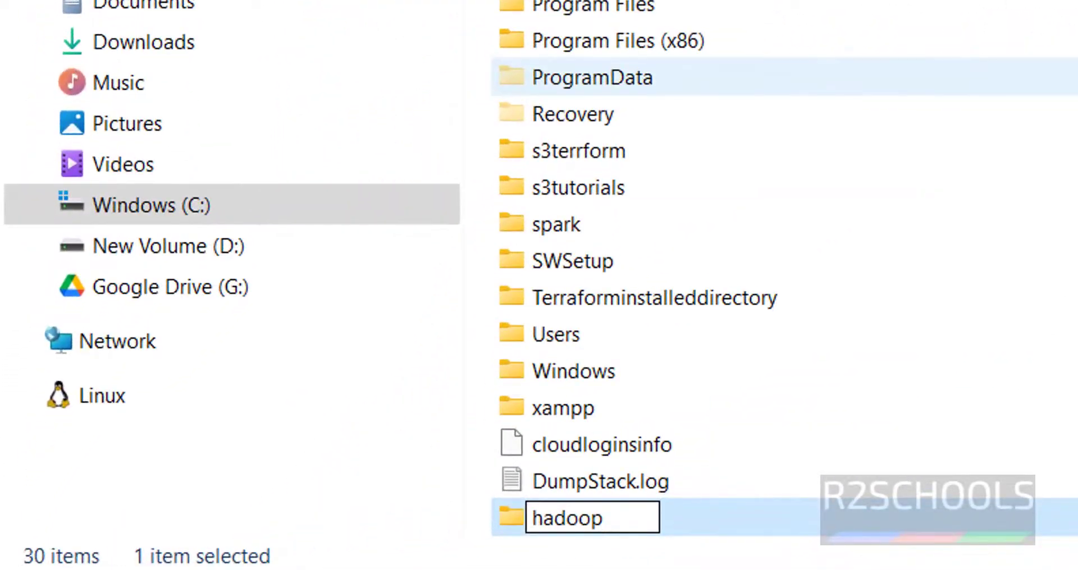
key(Return)
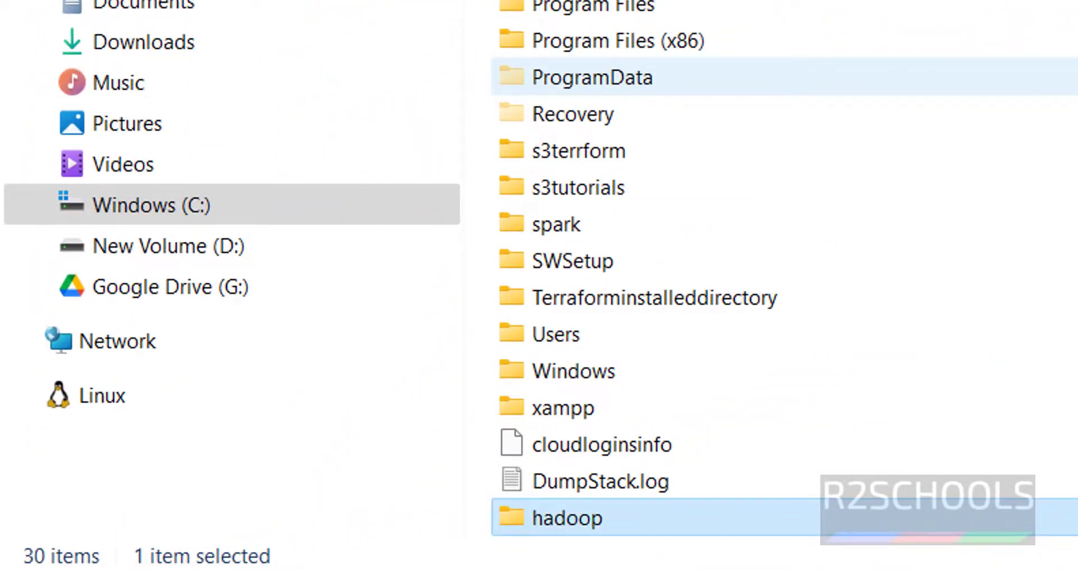
key(Return)
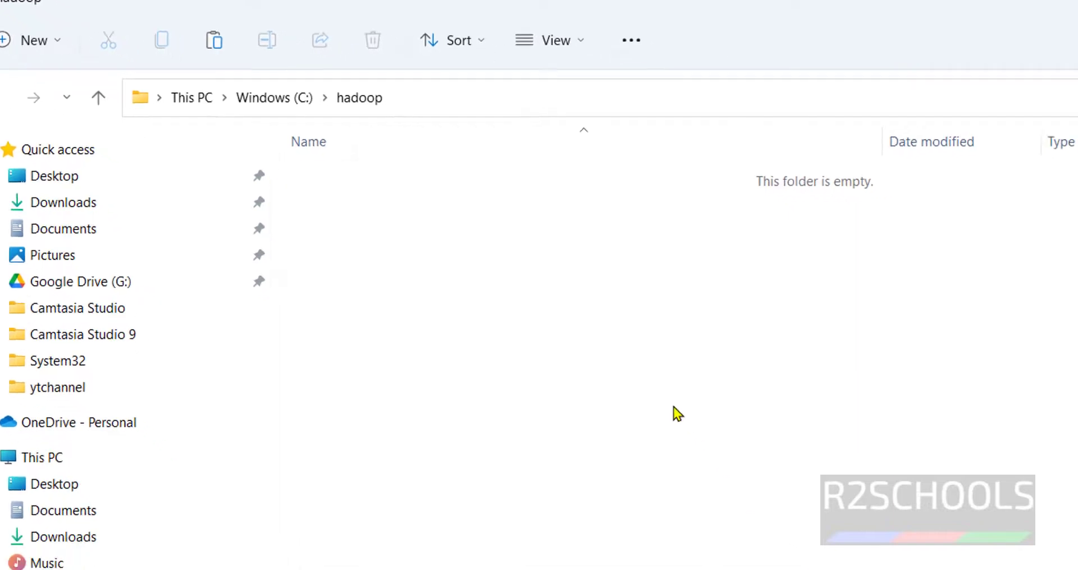
- Create and open an empty bin subfolder inside C:\hadoop
right_click(686, 414)
mouse_move(789, 569)
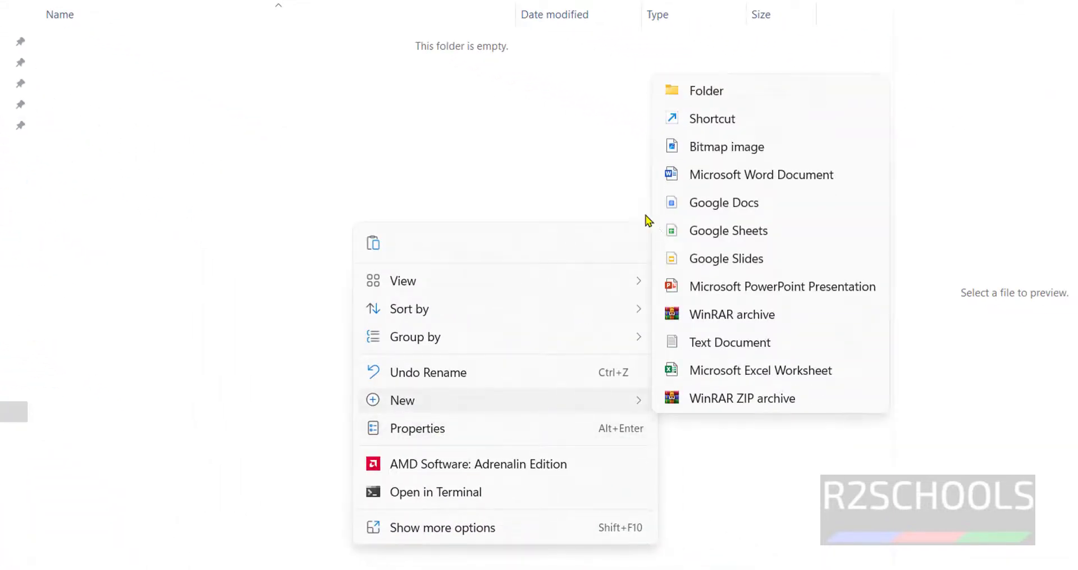
click(702, 93)
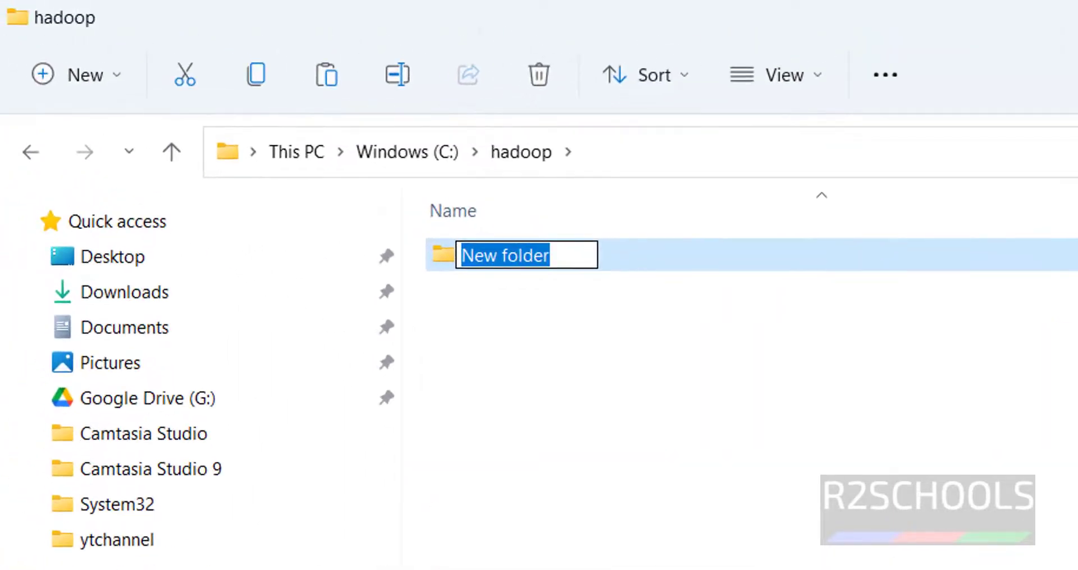
text(bin)
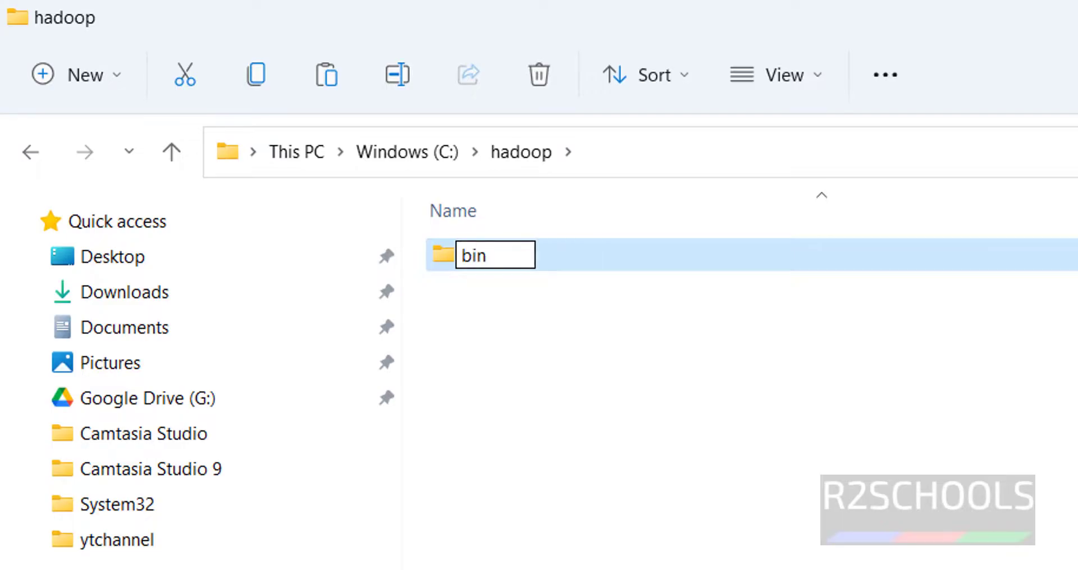
key(Return)
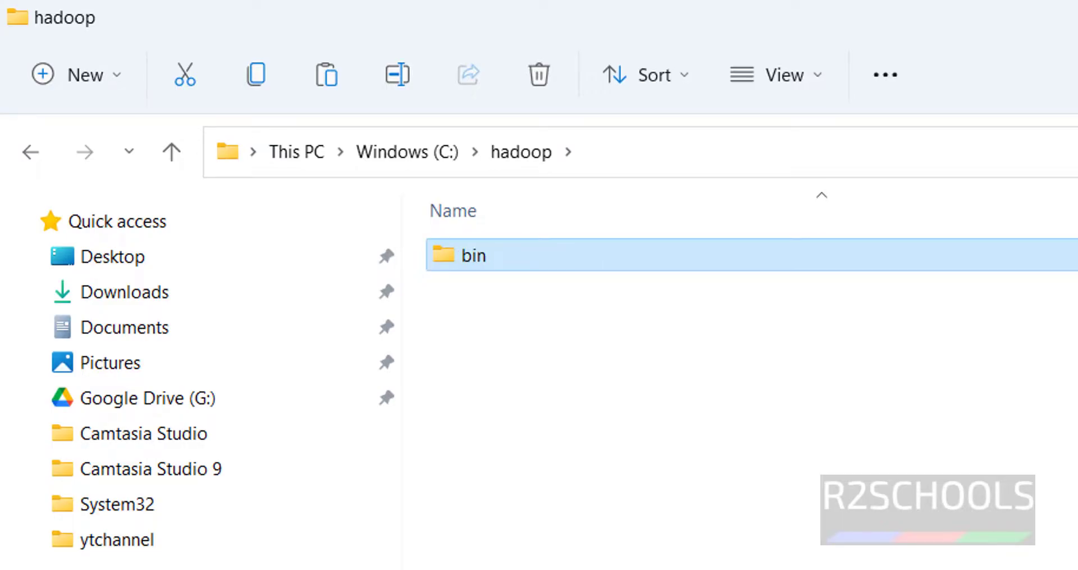
key(Return)
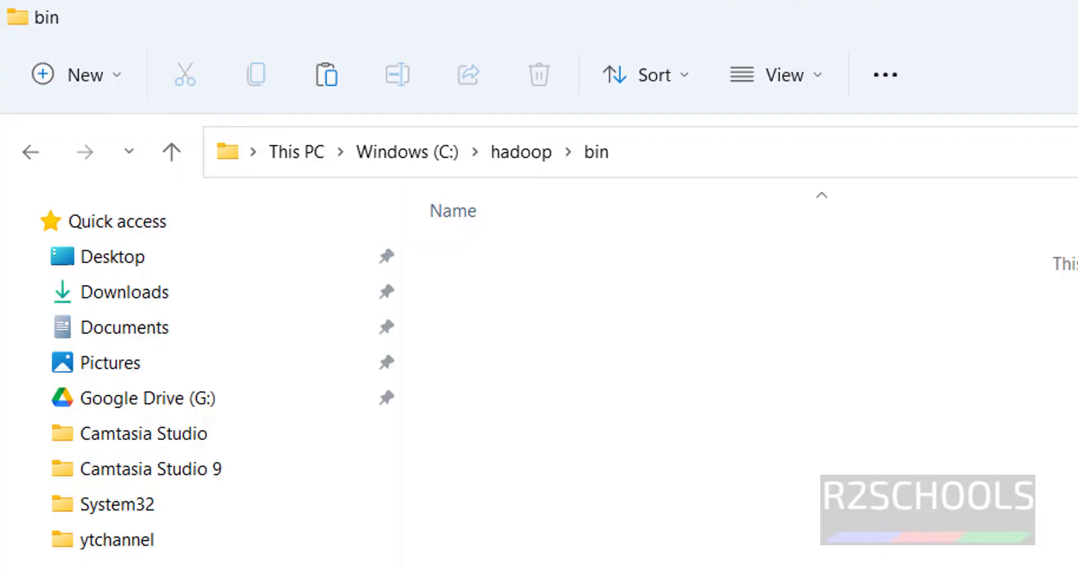
key(alt+Tab)
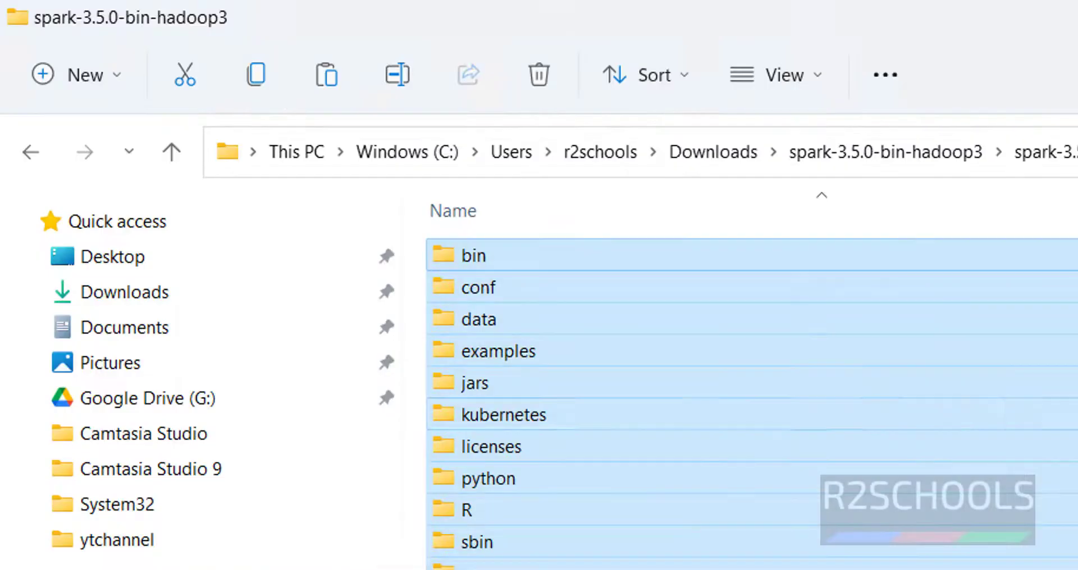
- Copy winutils.exe from Downloads\winutils-master\winutils-master\hadoop-3.3.0\bin
click(691, 160)
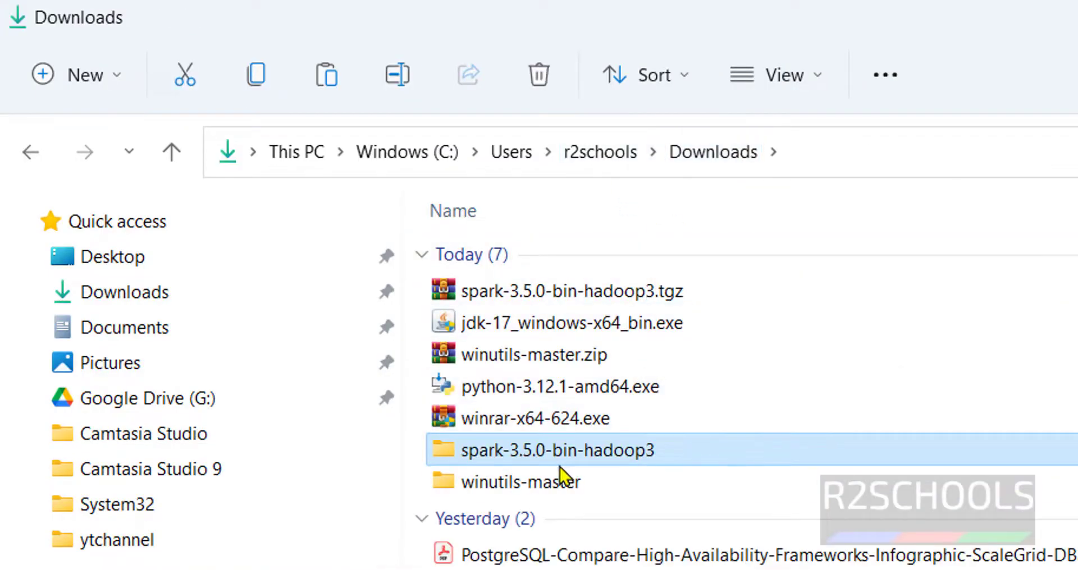
double_click(552, 487)
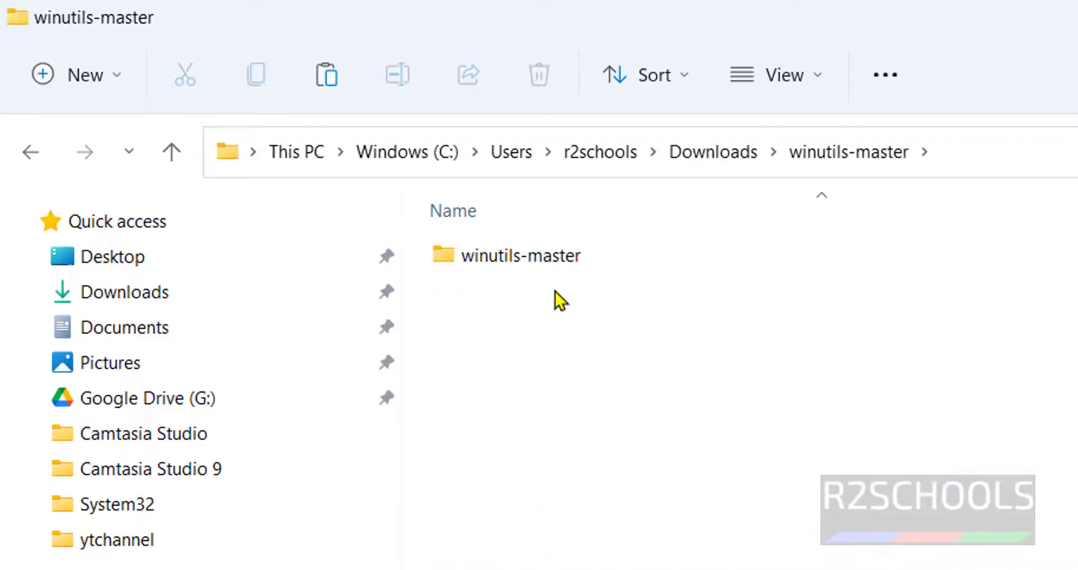
double_click(556, 261)
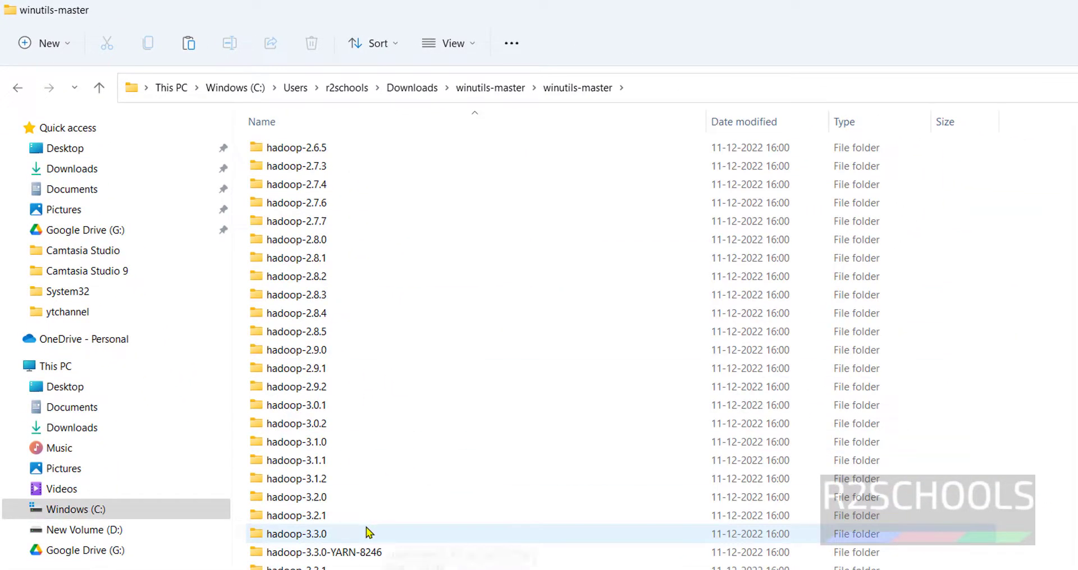
click(344, 538)
double_click(344, 540)
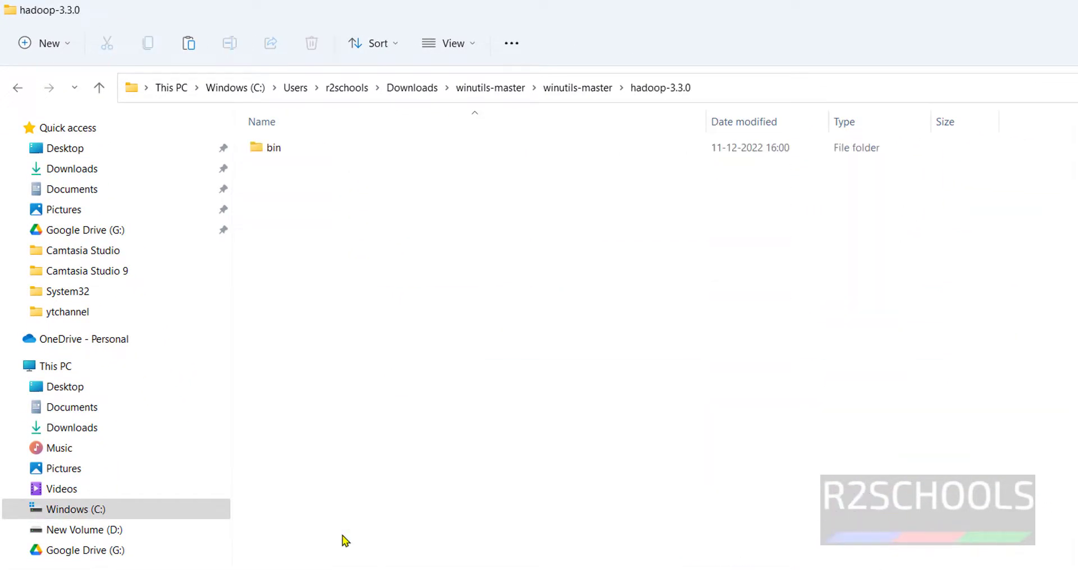
double_click(280, 149)
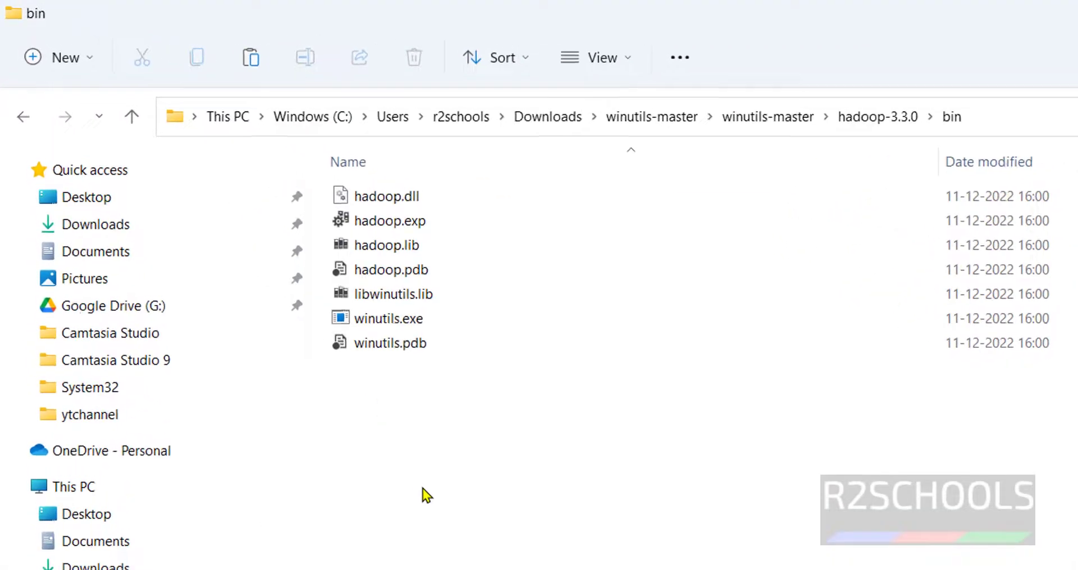
click(400, 321)
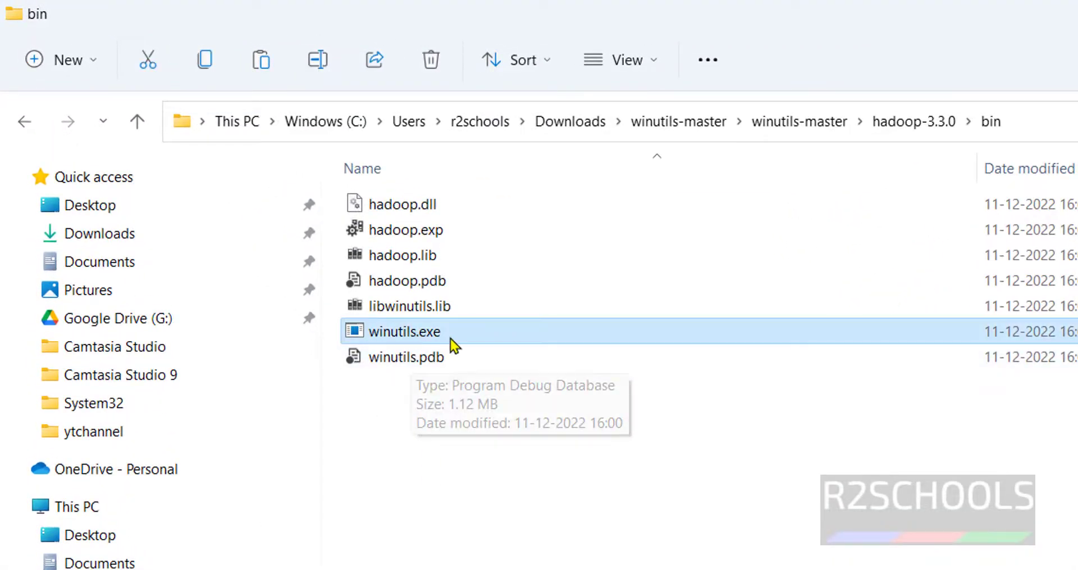
right_click(395, 338)
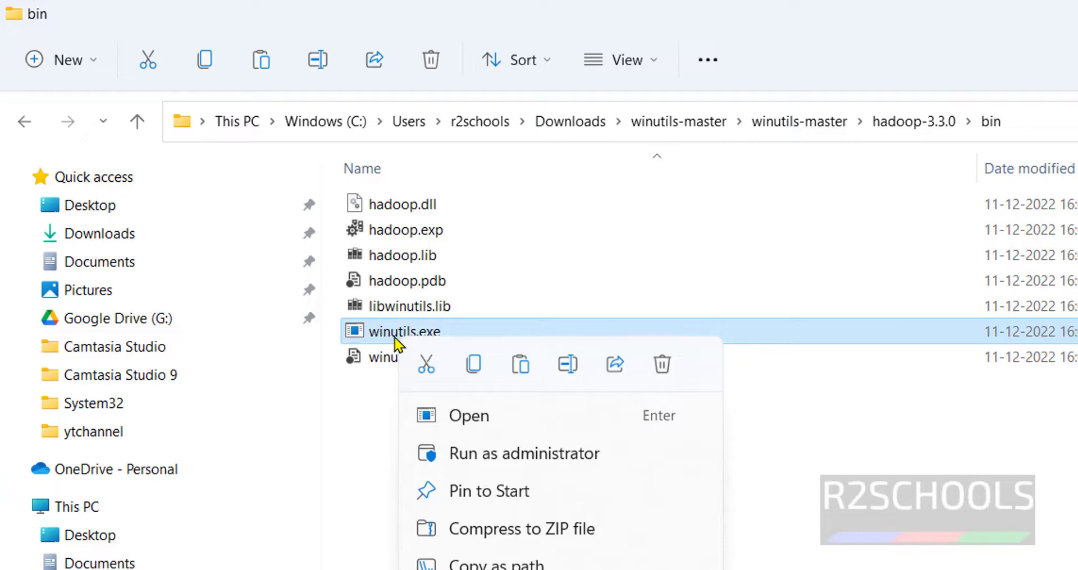
click(471, 368)
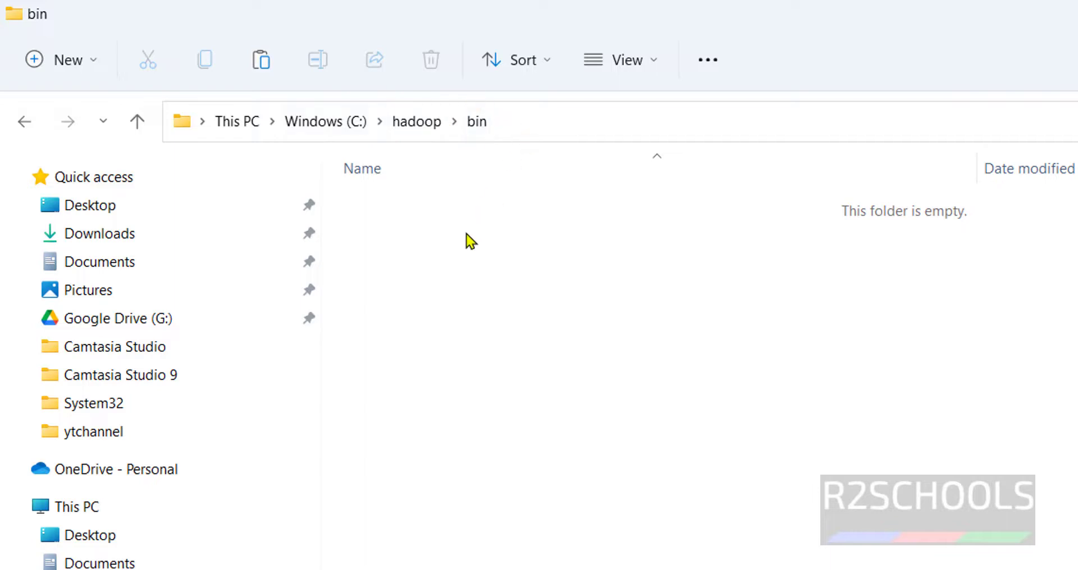
- Paste winutils.exe into the C:\hadoop\bin folder
right_click(478, 300)
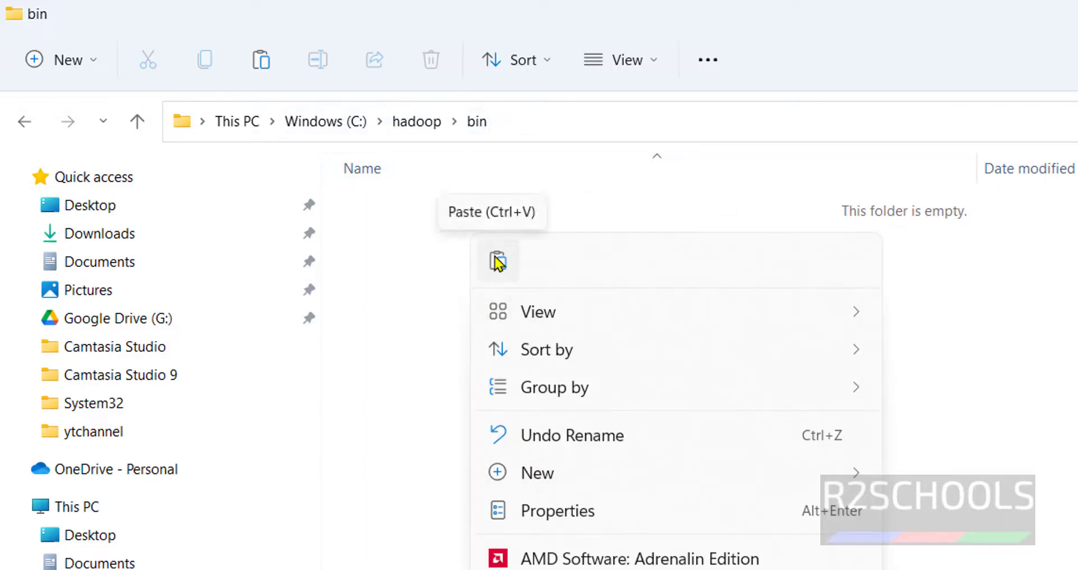
click(416, 383)
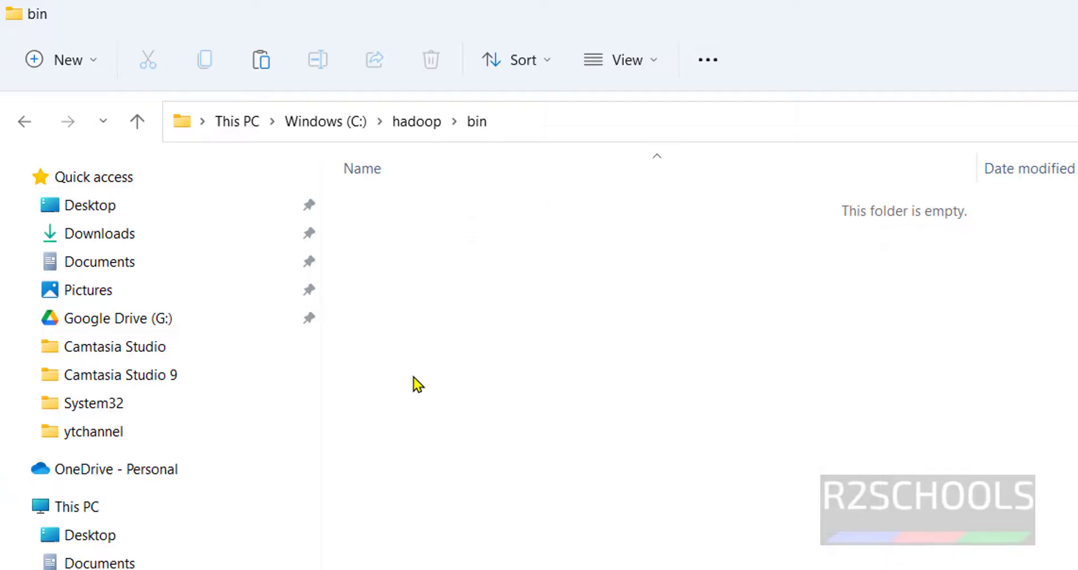
key(ctrl+v)
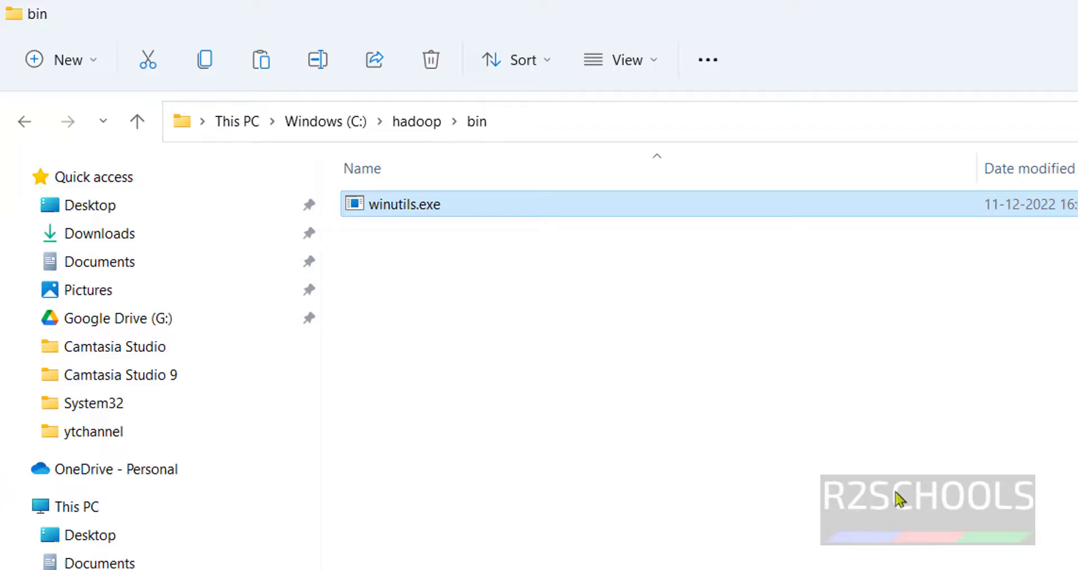
key(alt+Tab)
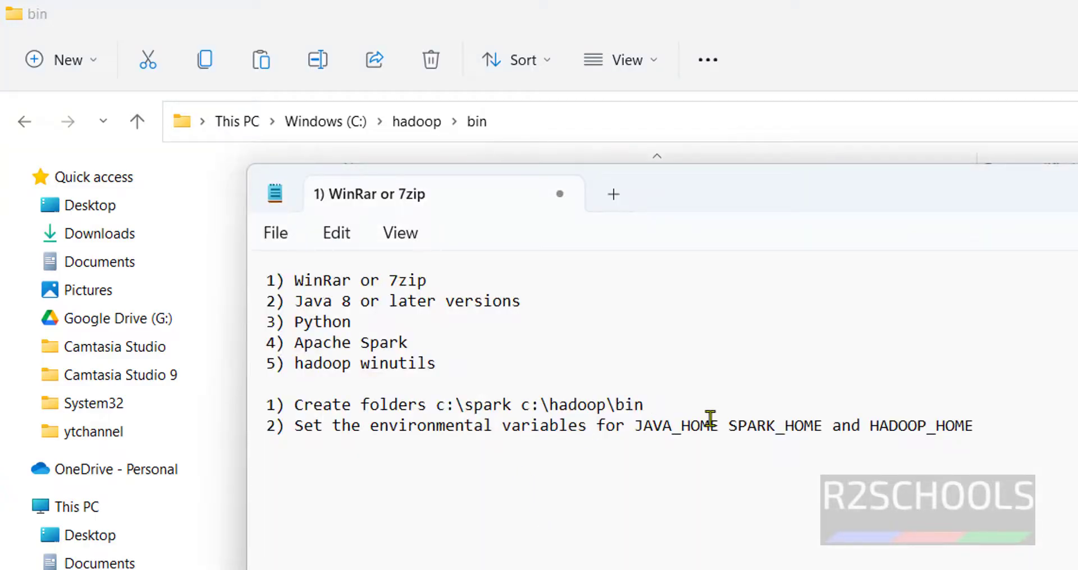
drag(681, 402, 439, 405)
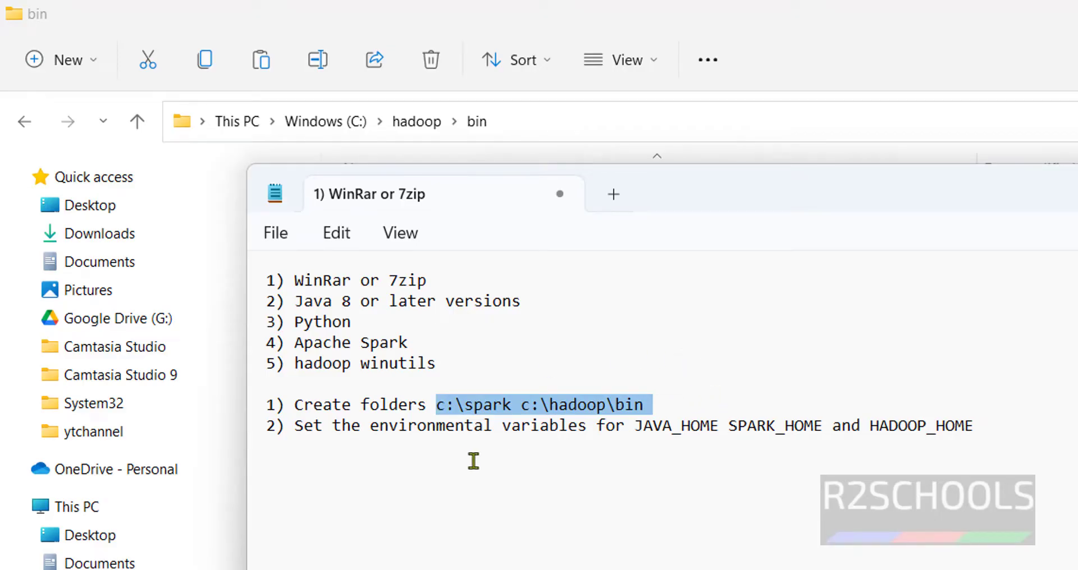
drag(293, 425, 986, 437)
click(705, 453)
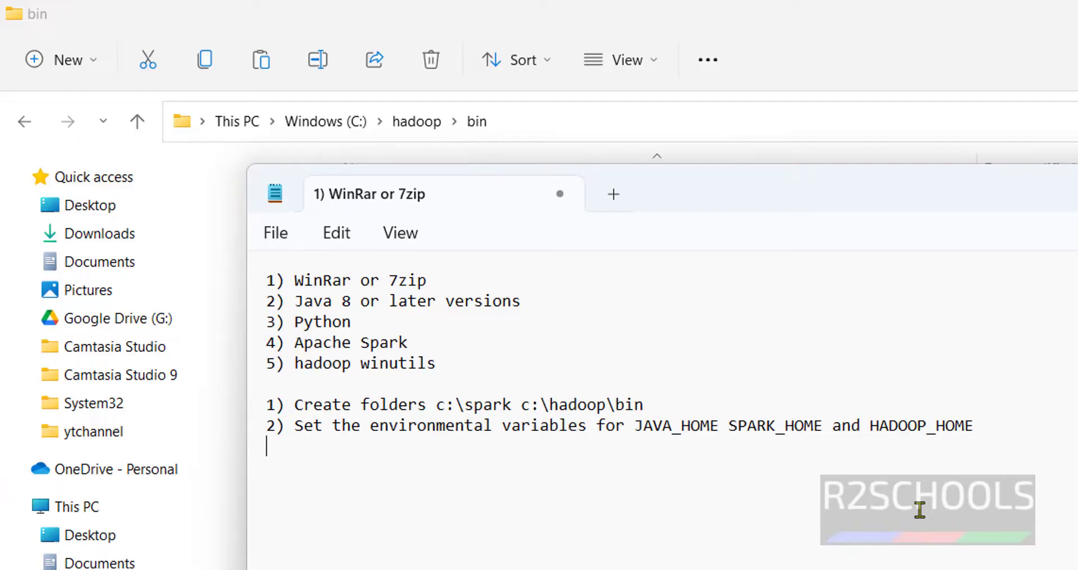
- After an 'env' search, reach Environment Variables via This PC Properties and Advanced system settings
key(super)
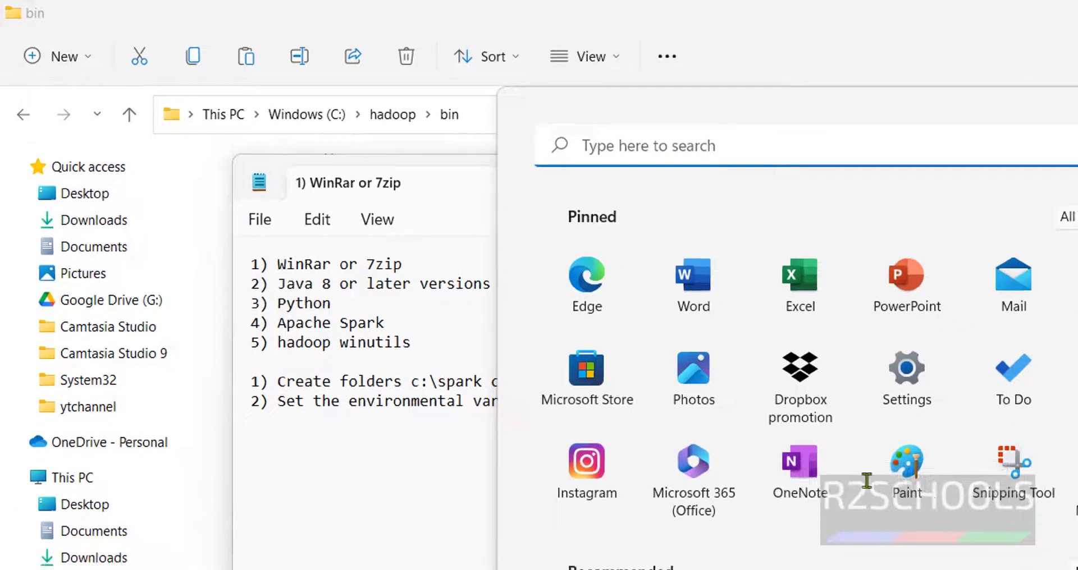
text(env)
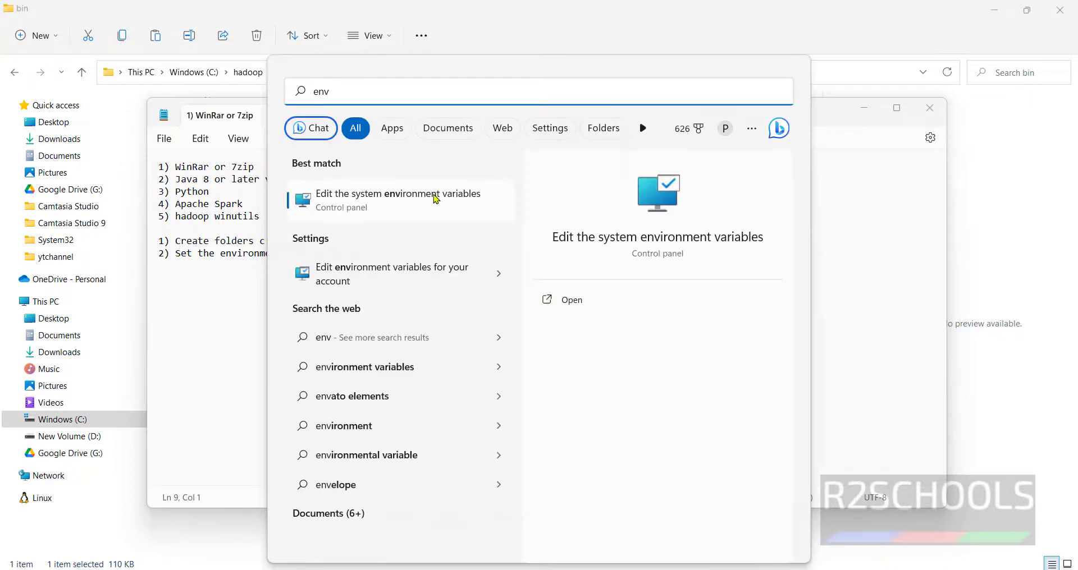
click(409, 208)
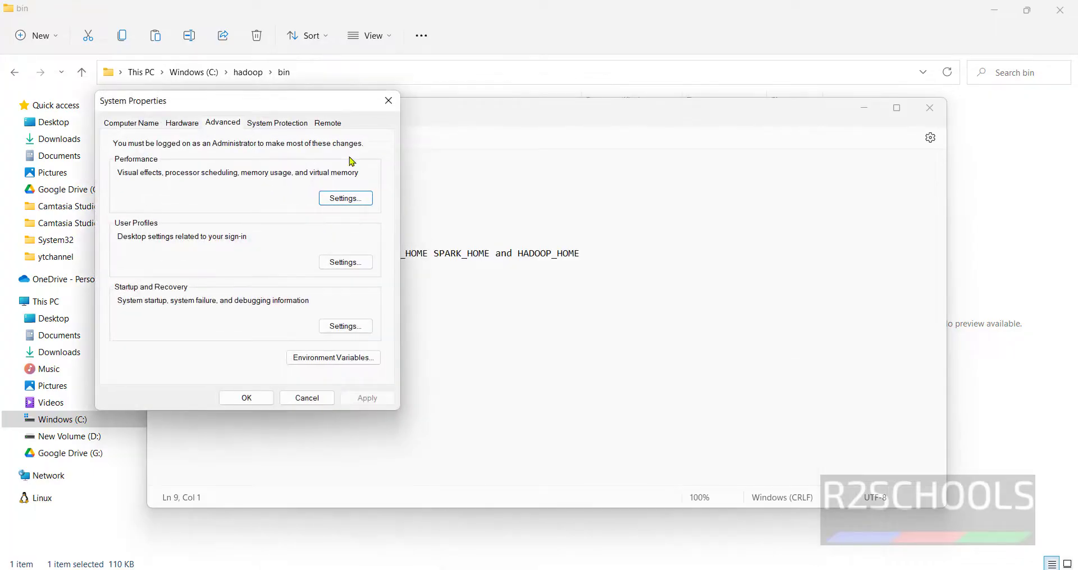
click(315, 400)
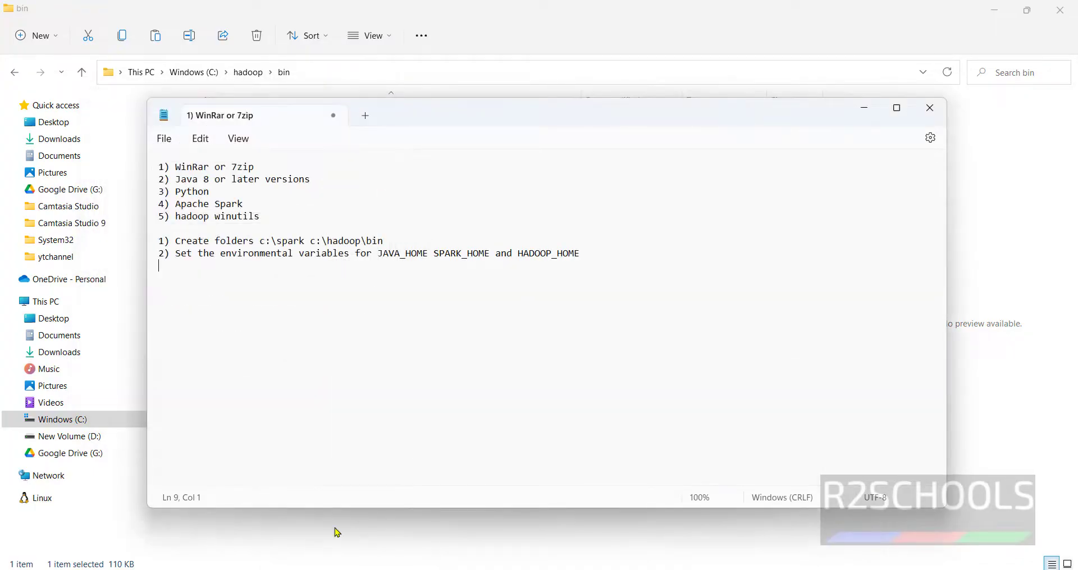
click(337, 532)
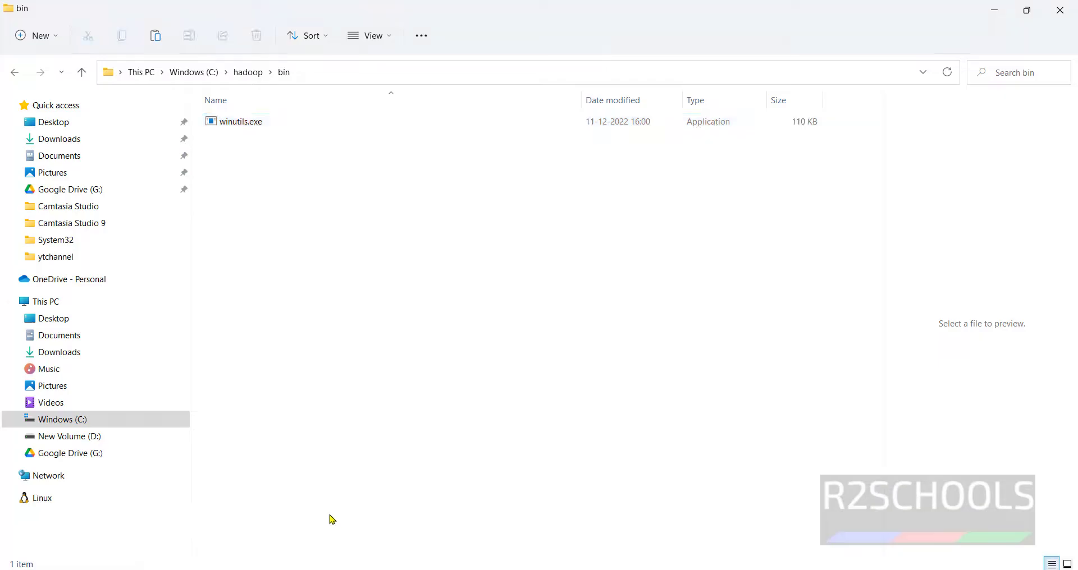
right_click(50, 304)
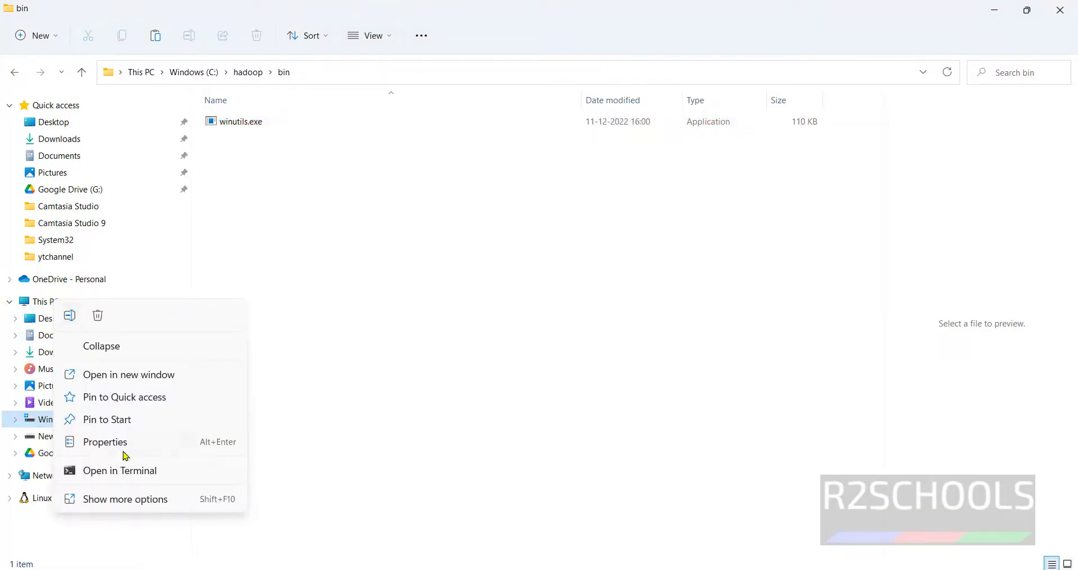
click(130, 446)
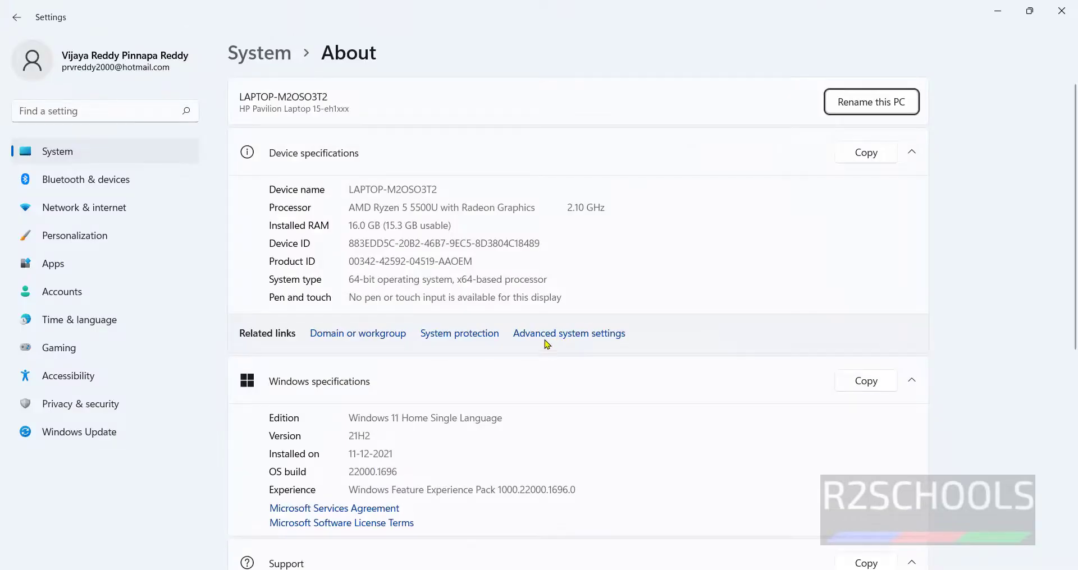
click(544, 335)
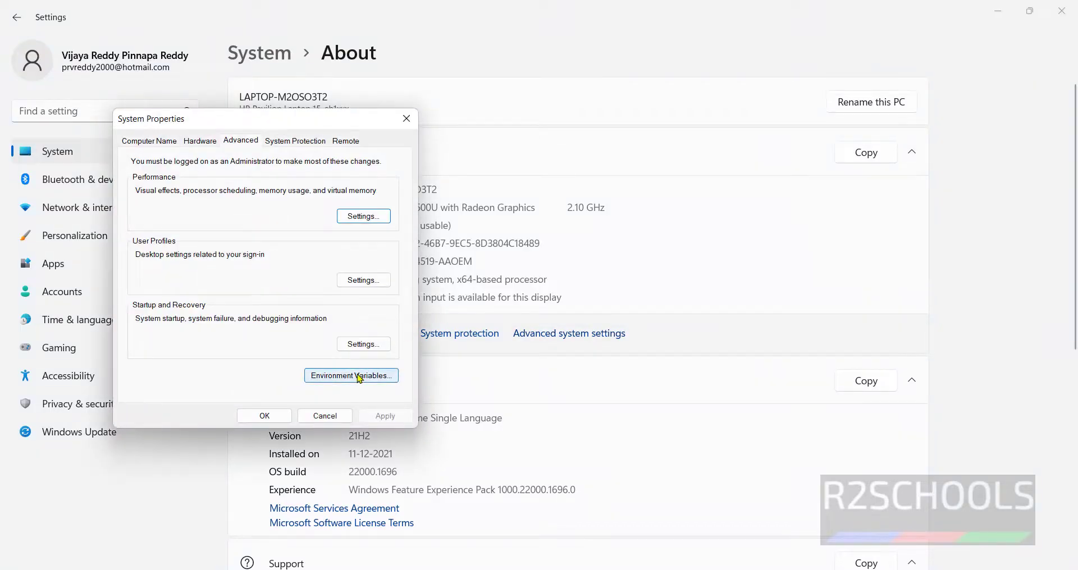
click(360, 376)
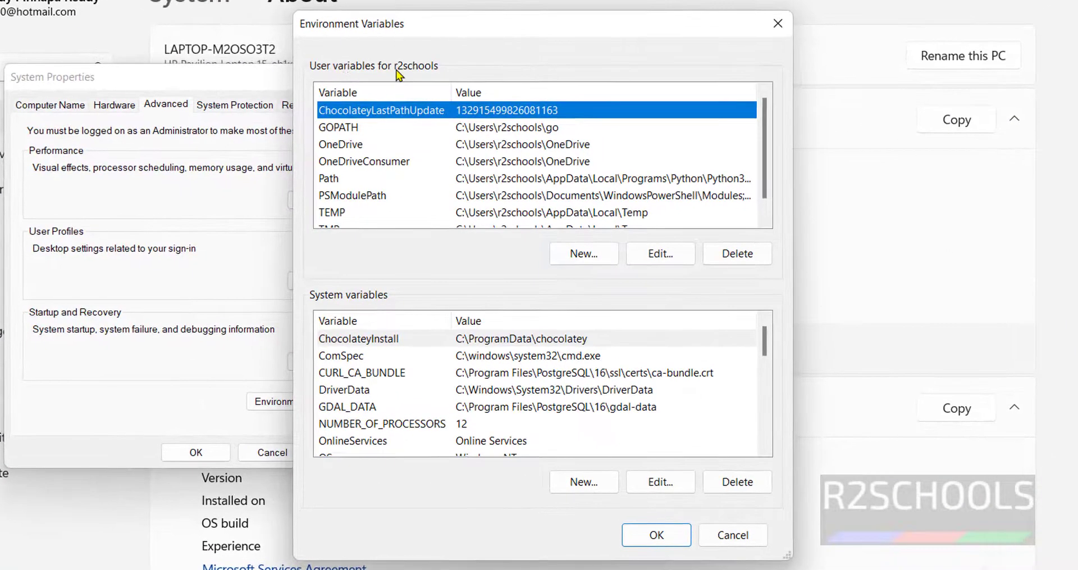
- Add user variable JAVA_HOME with the copied path C:\Program Files\Java\jdk-17 as its value
click(599, 260)
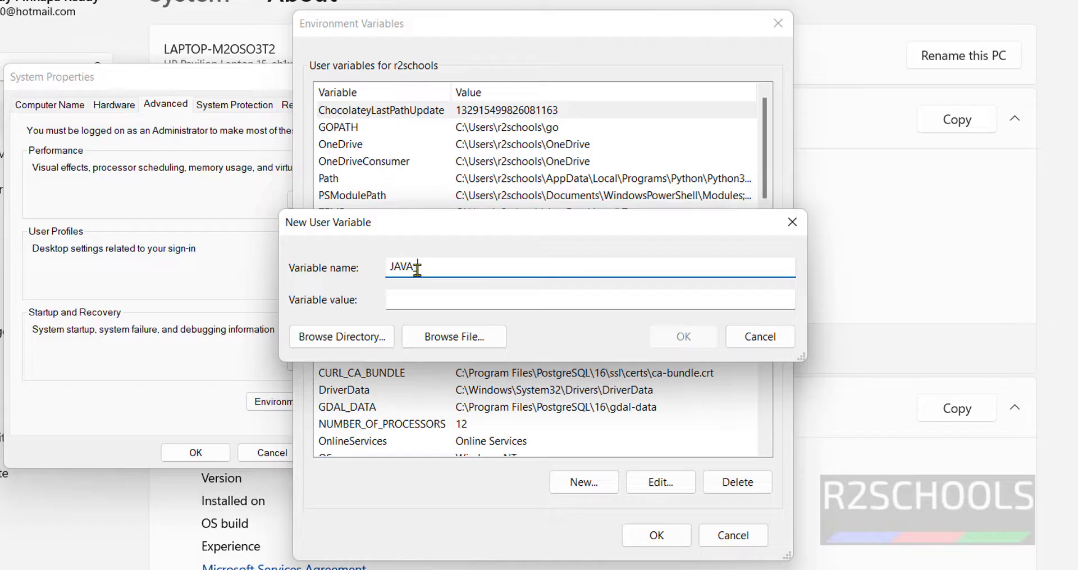
key(Tab)
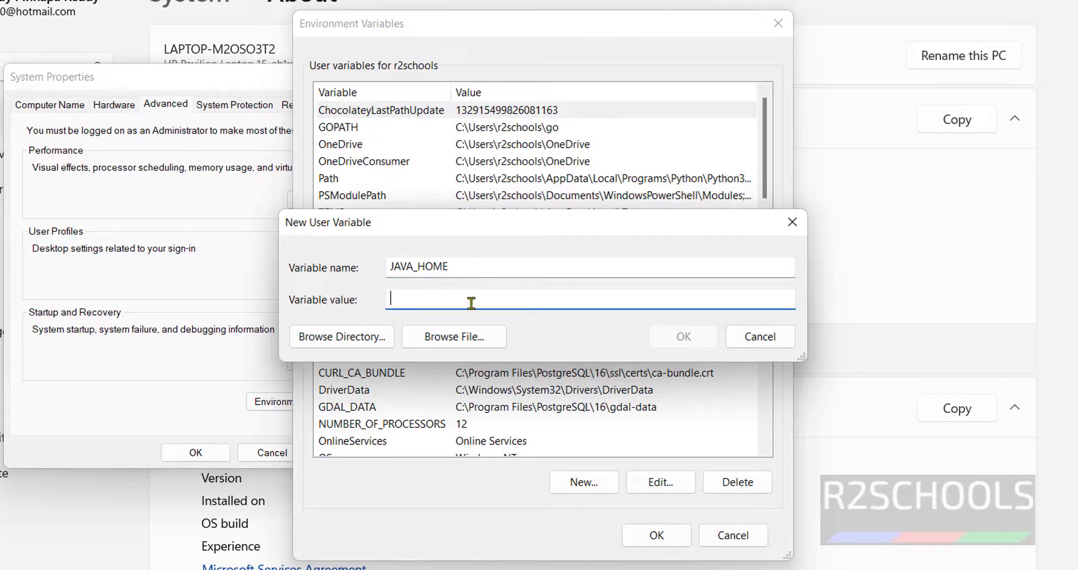
click(492, 569)
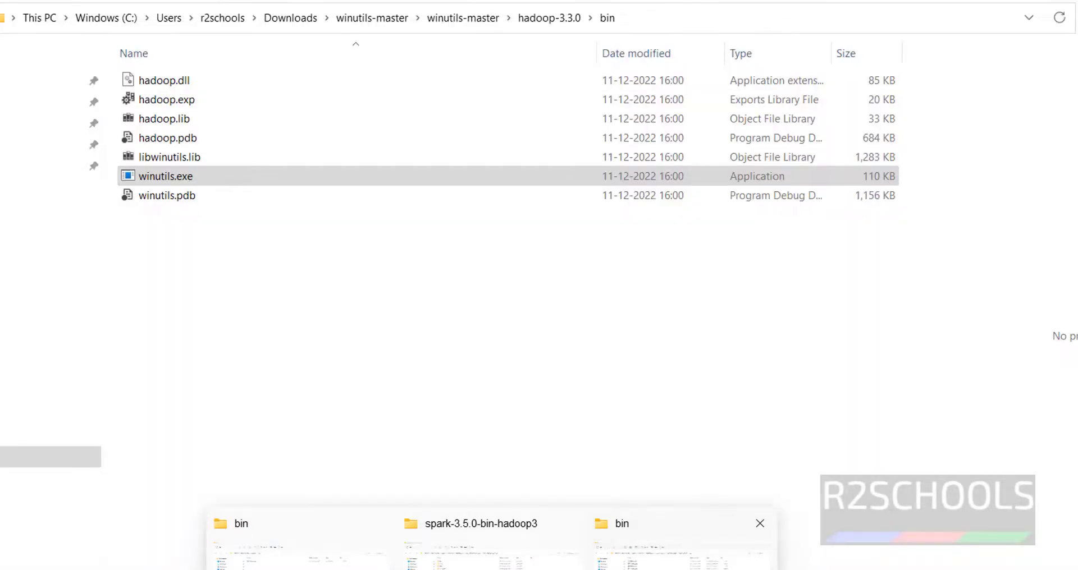
click(297, 547)
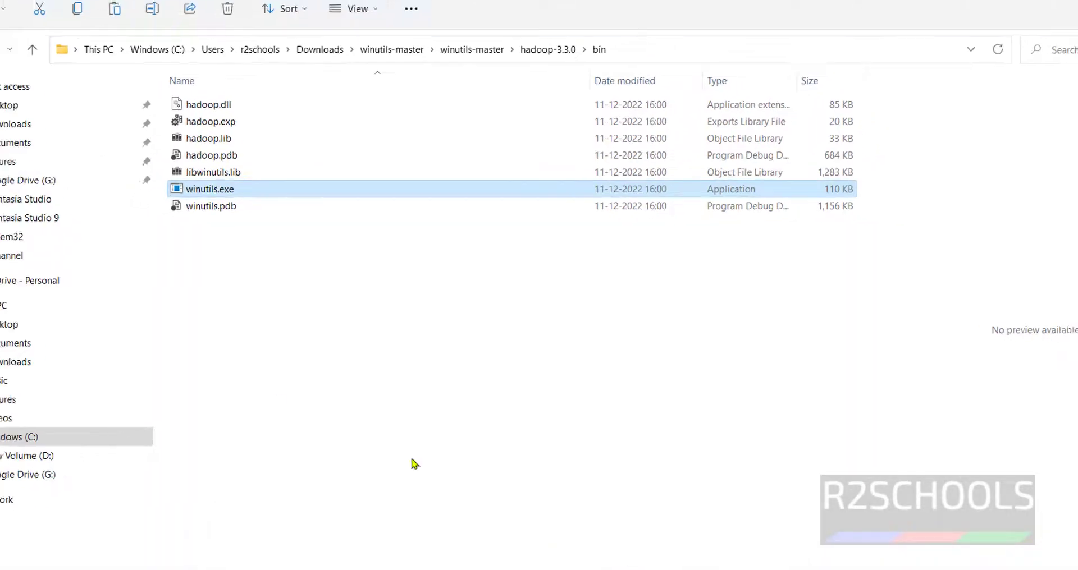
click(135, 418)
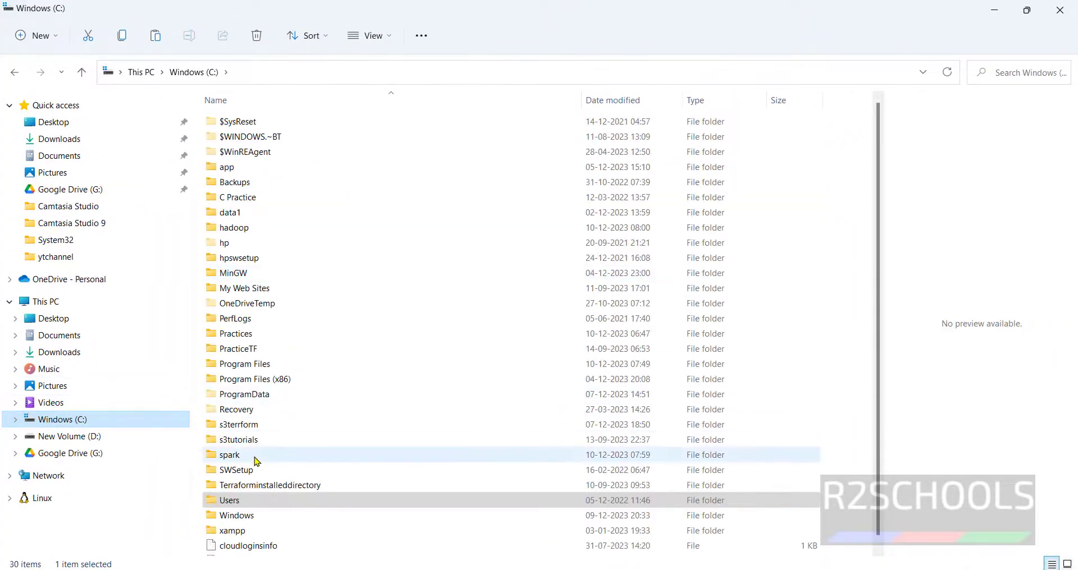
double_click(280, 345)
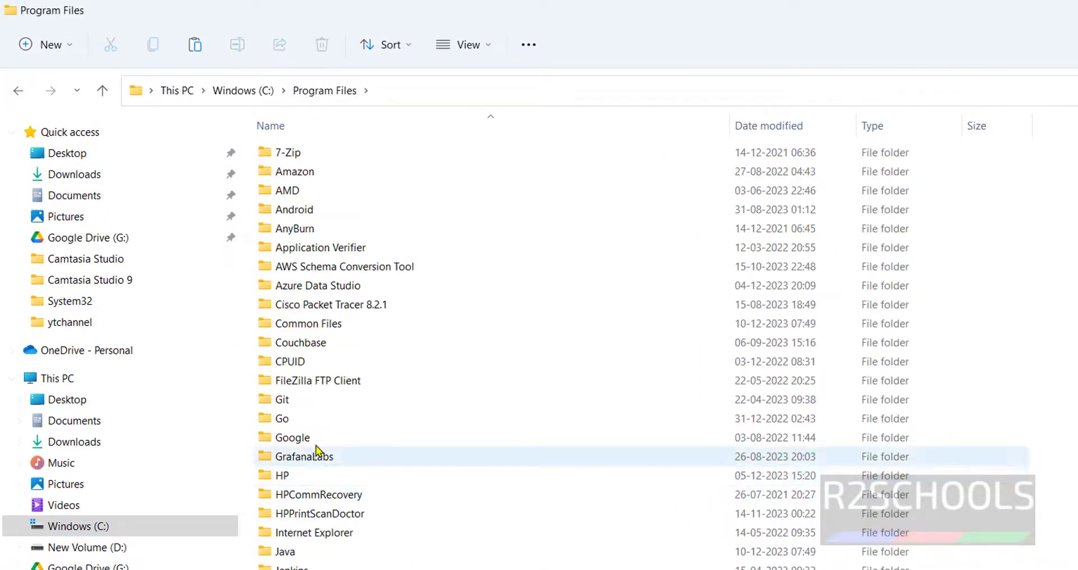
double_click(304, 554)
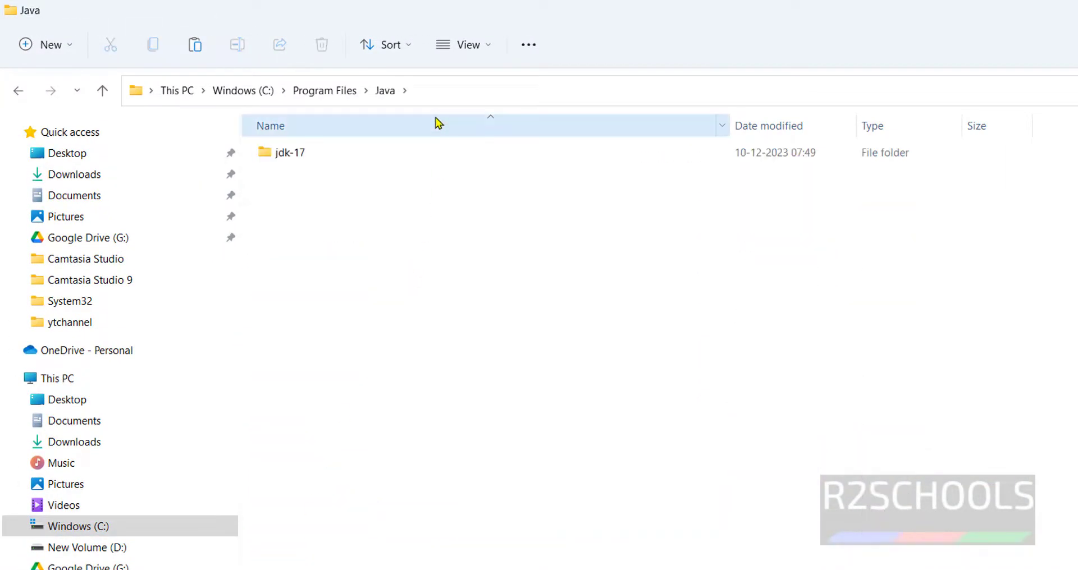
double_click(303, 152)
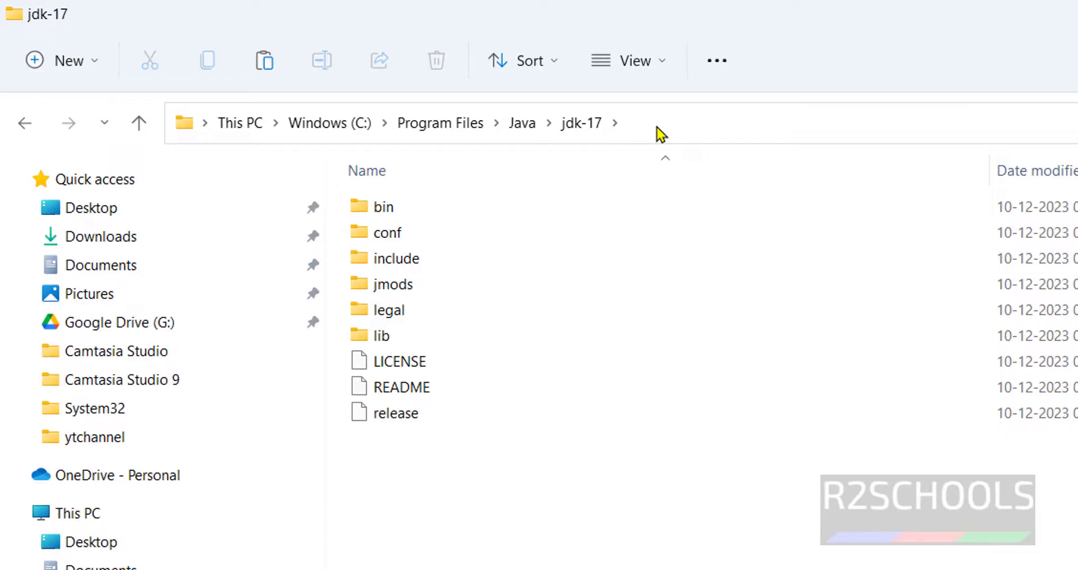
click(632, 120)
key(ctrl+c)
key(Escape)
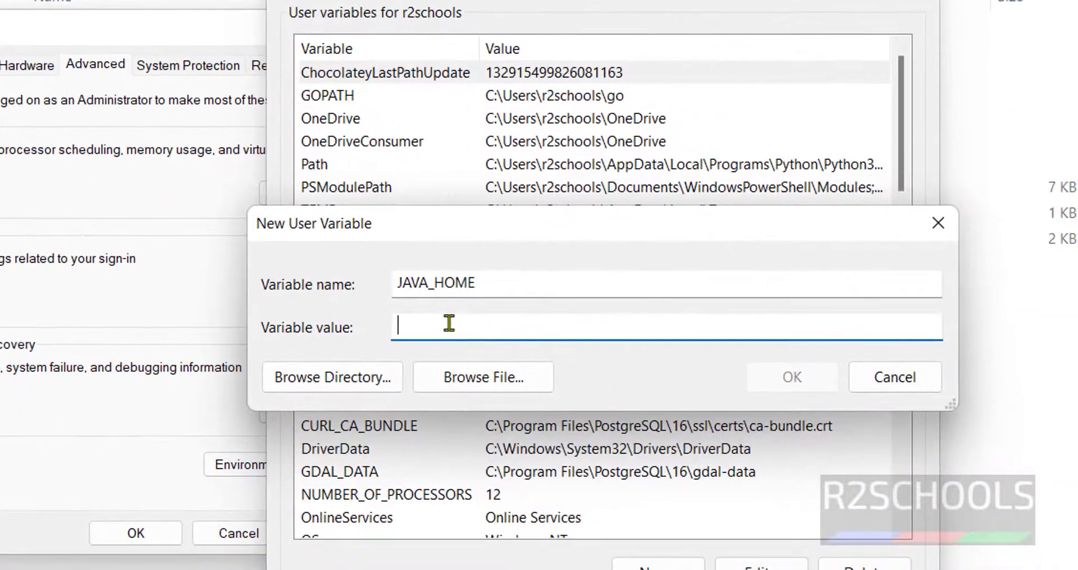
key(ctrl+v)
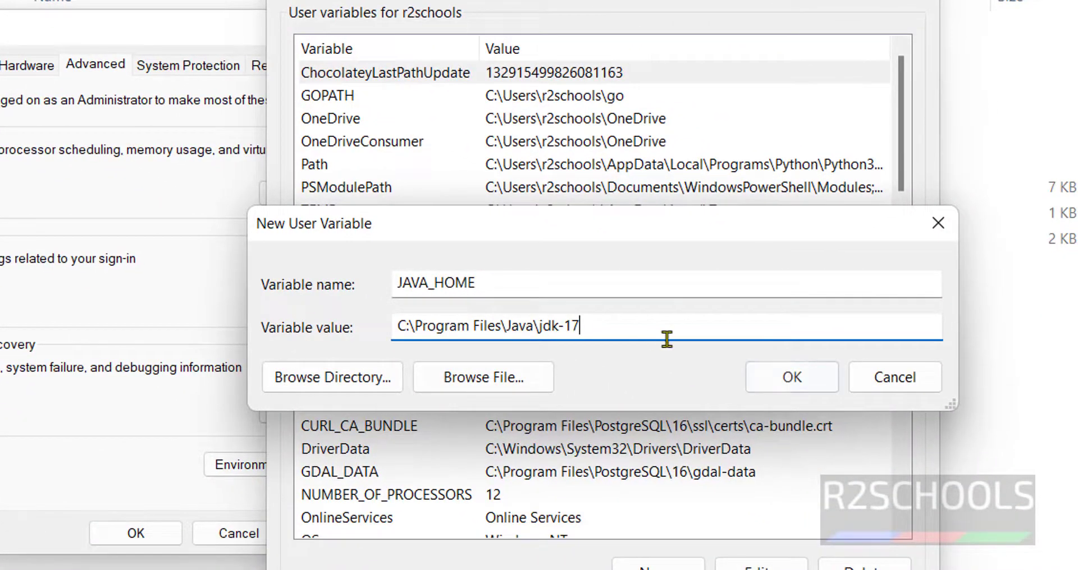
click(789, 377)
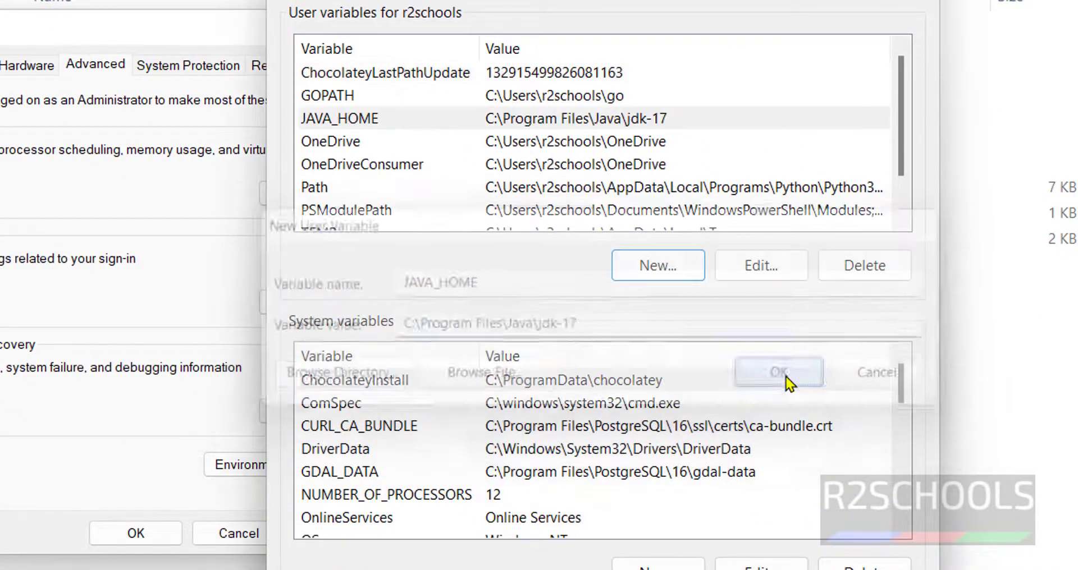
- Add user variable HADOOP_HOME, pasting C:\hadoop copied from Explorer's address bar as its value
click(681, 270)
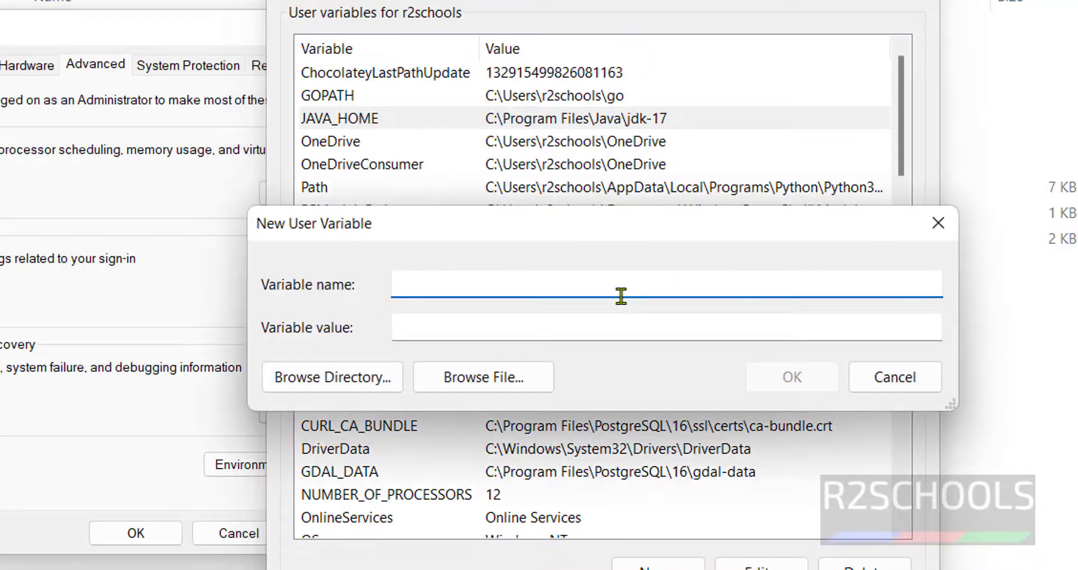
text(HADOOP_HOME)
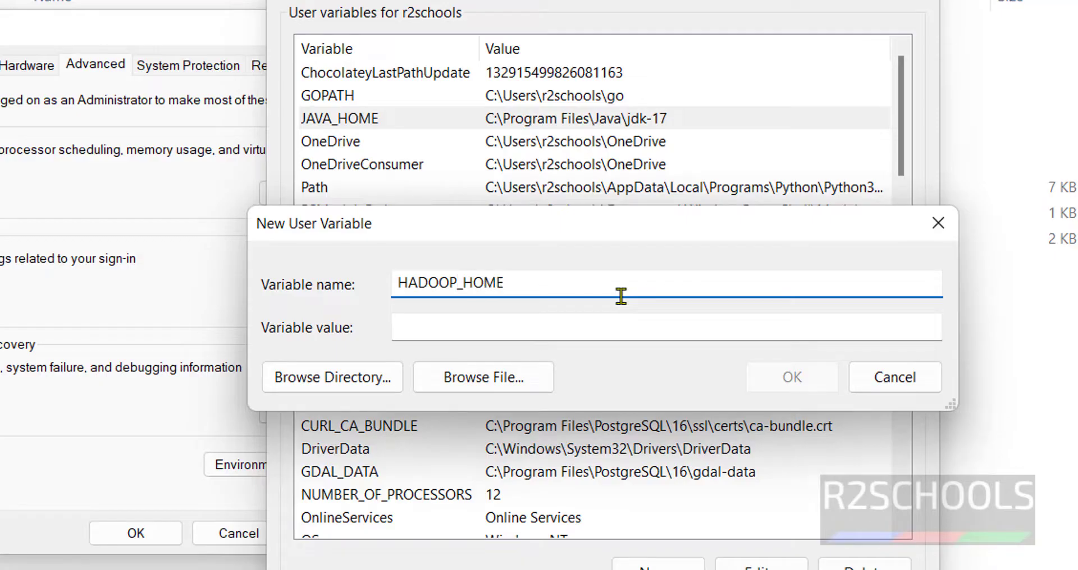
click(621, 322)
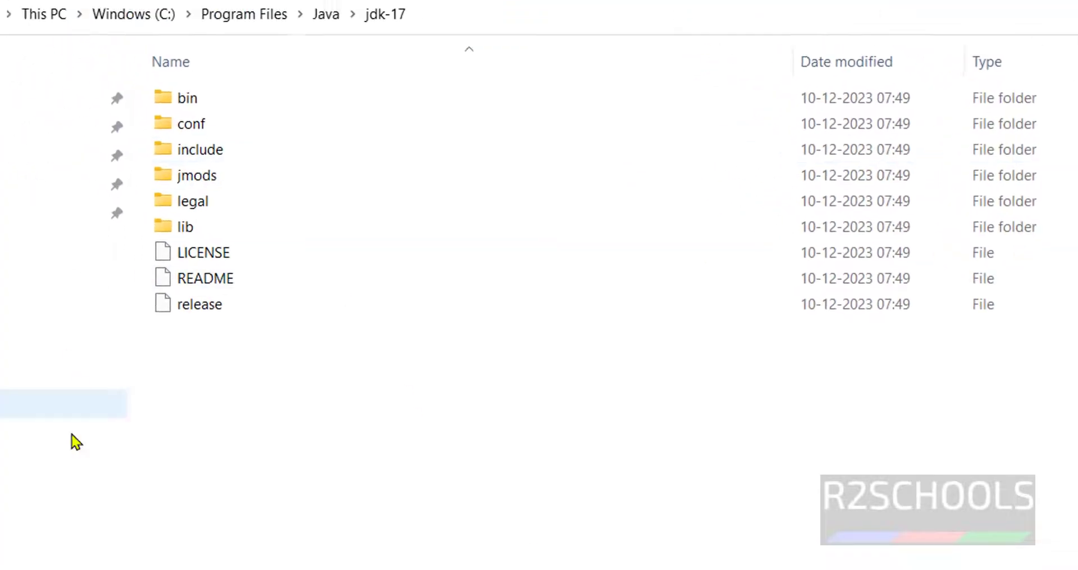
click(134, 14)
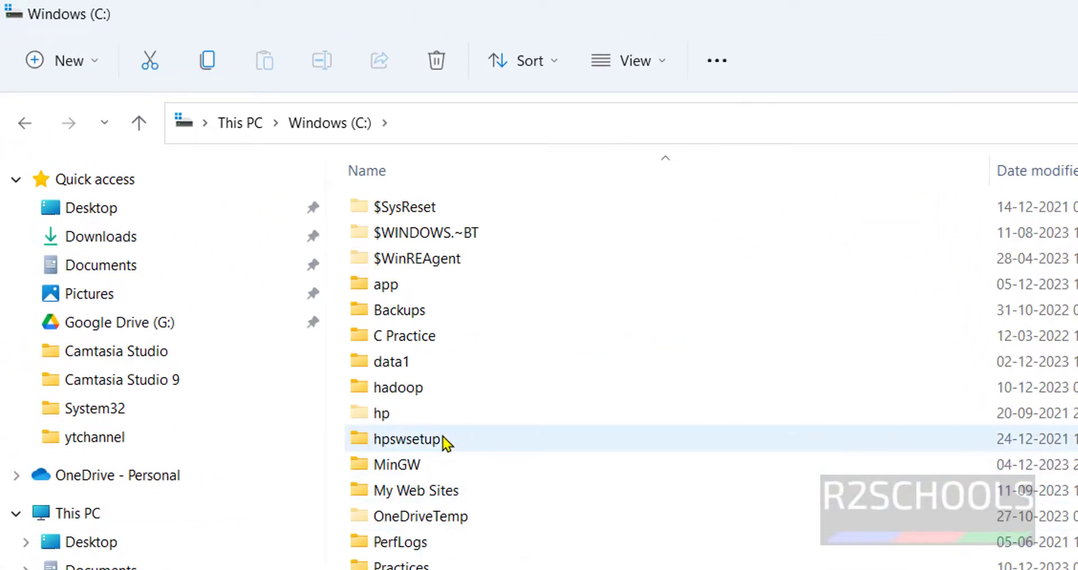
double_click(437, 393)
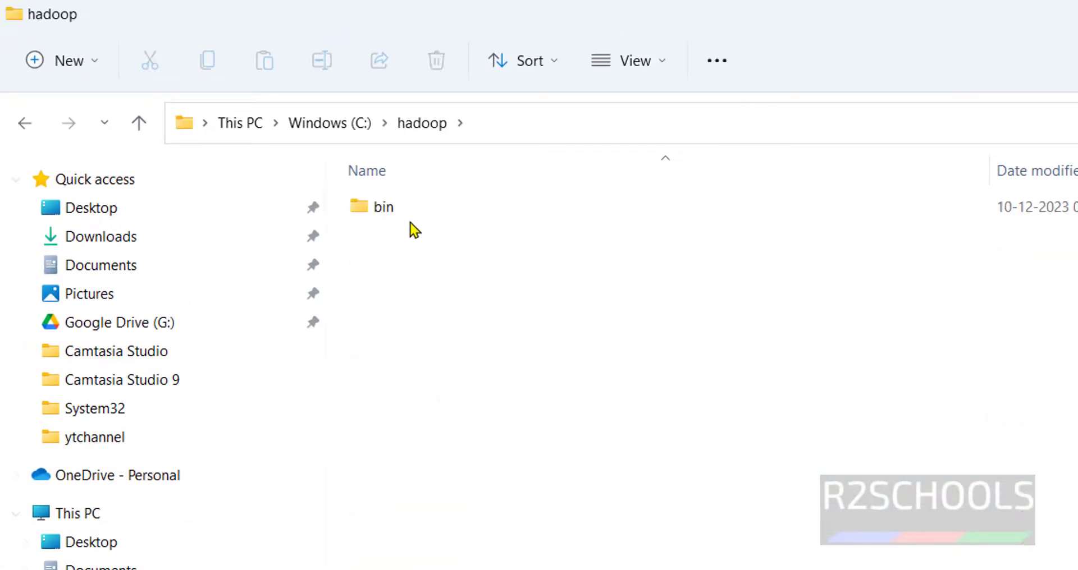
click(519, 119)
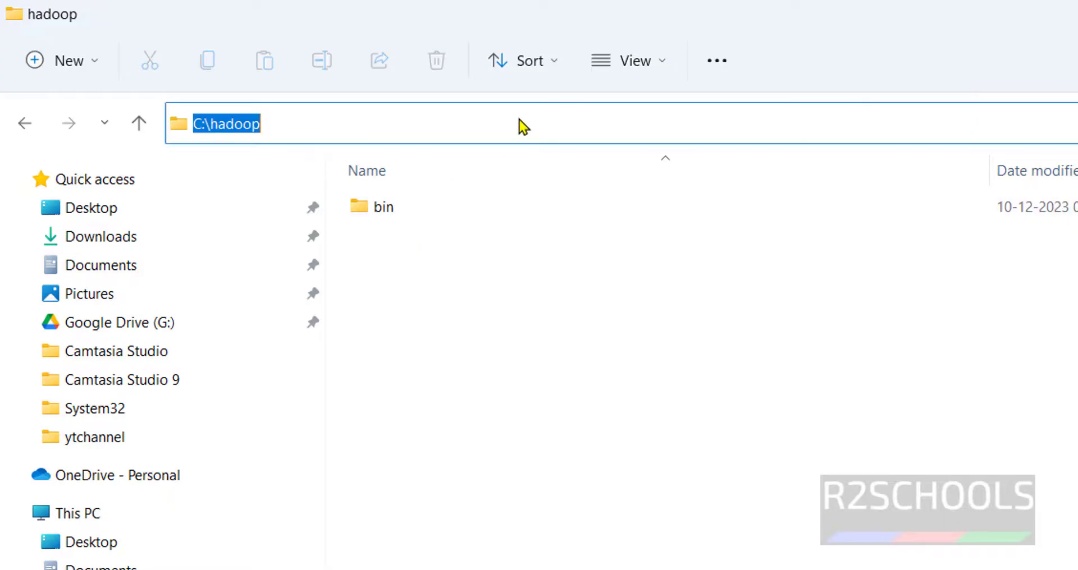
key(ctrl+c)
click(686, 421)
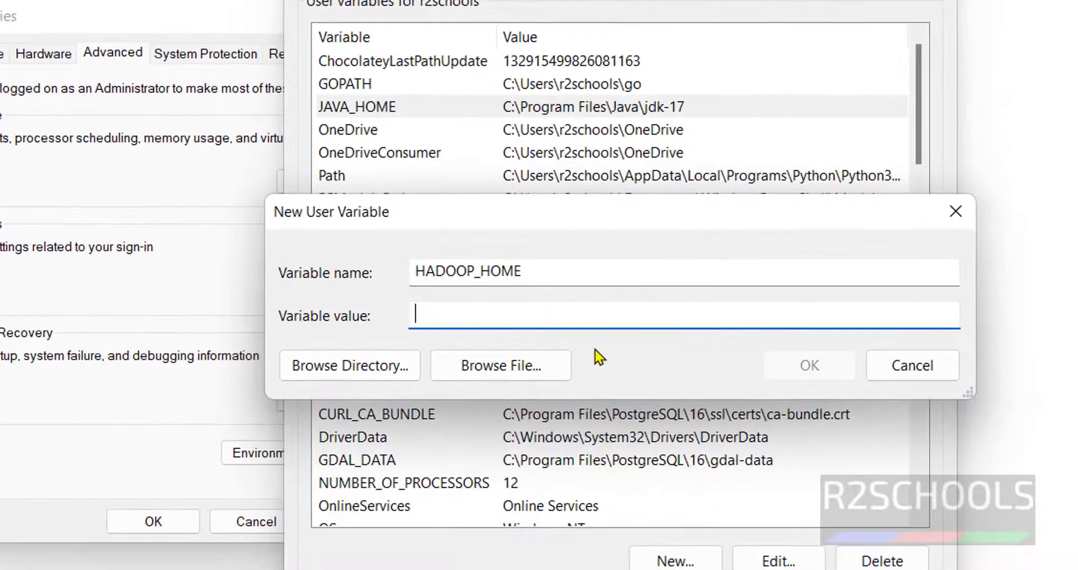
key(ctrl+v)
click(817, 369)
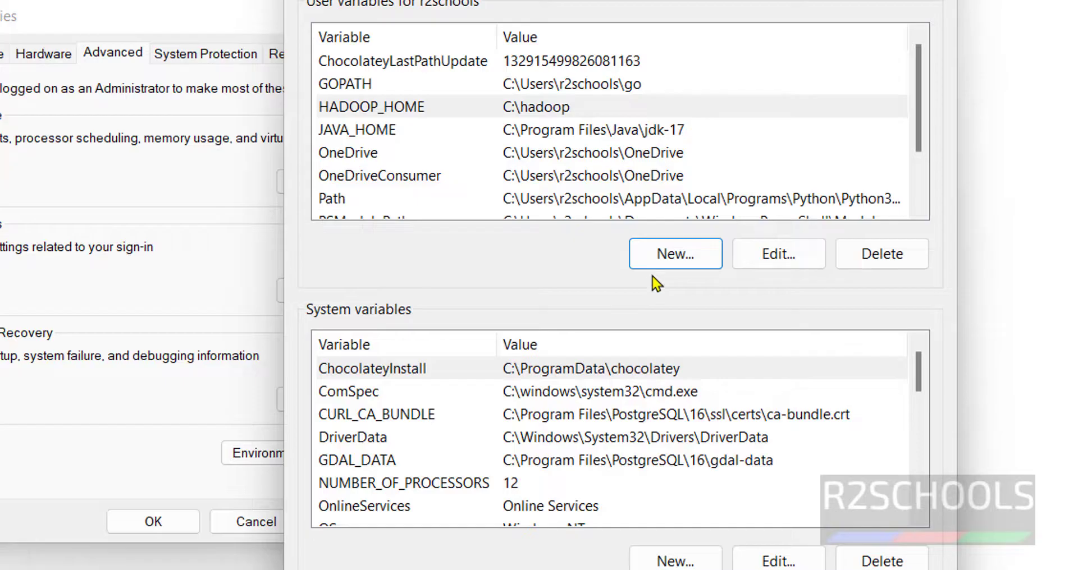
- Create user variable SPARK_HOME with value C:\spark, taken from the Explorer path
click(682, 258)
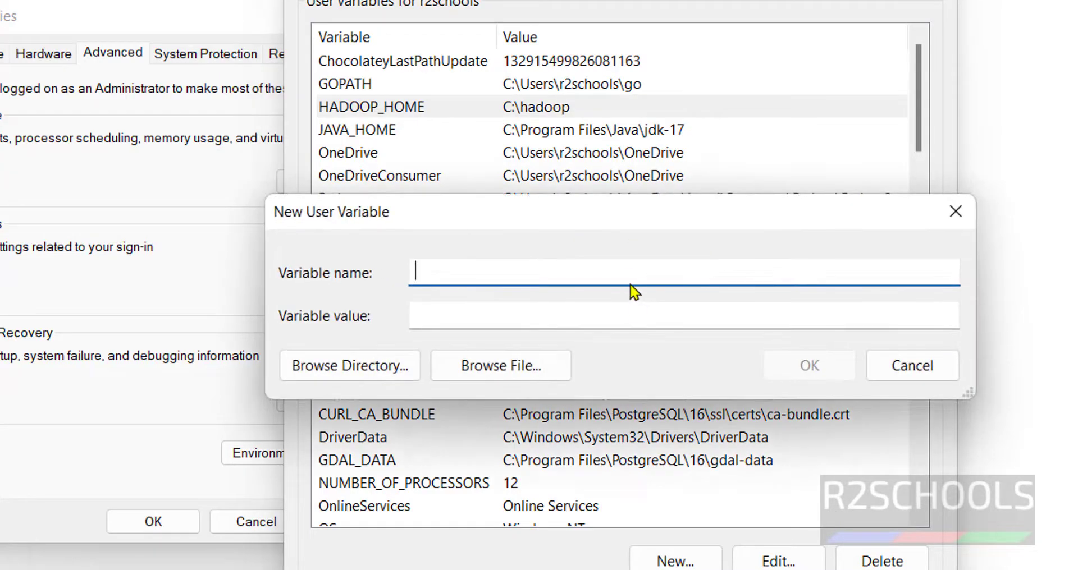
text(SPARK_HOME)
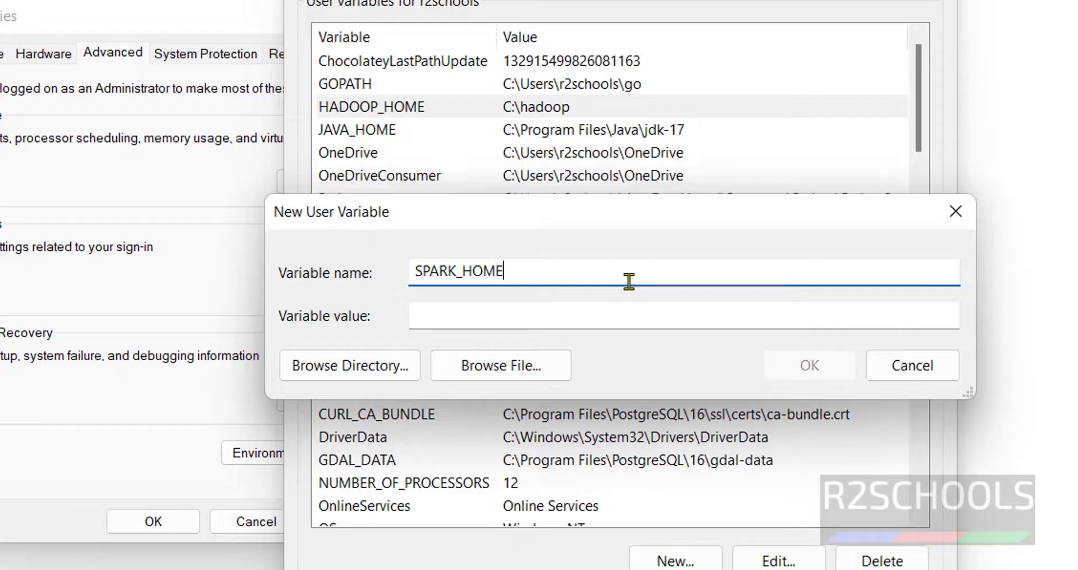
key(Tab)
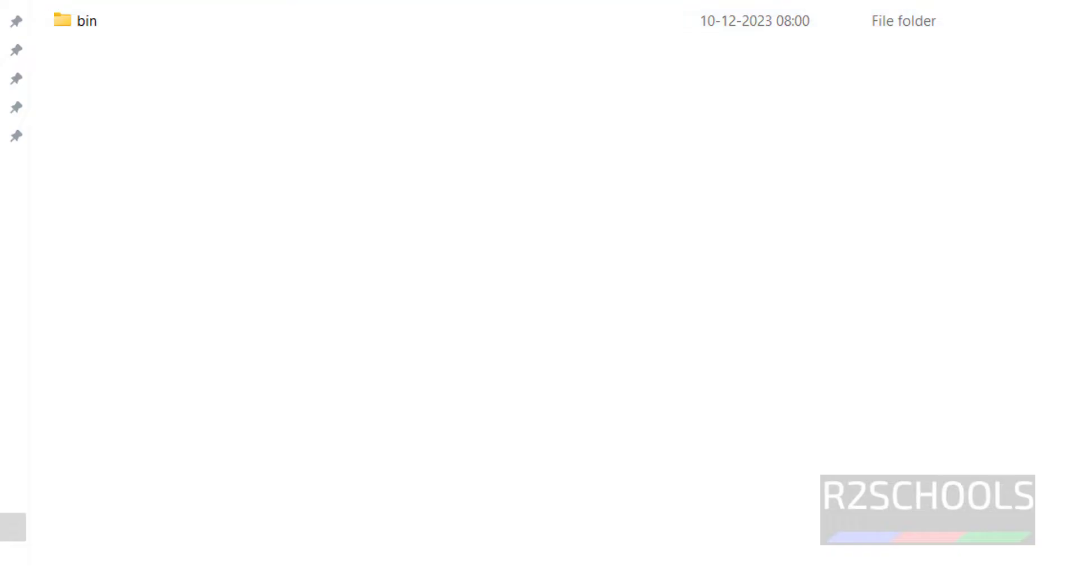
key(alt+Up)
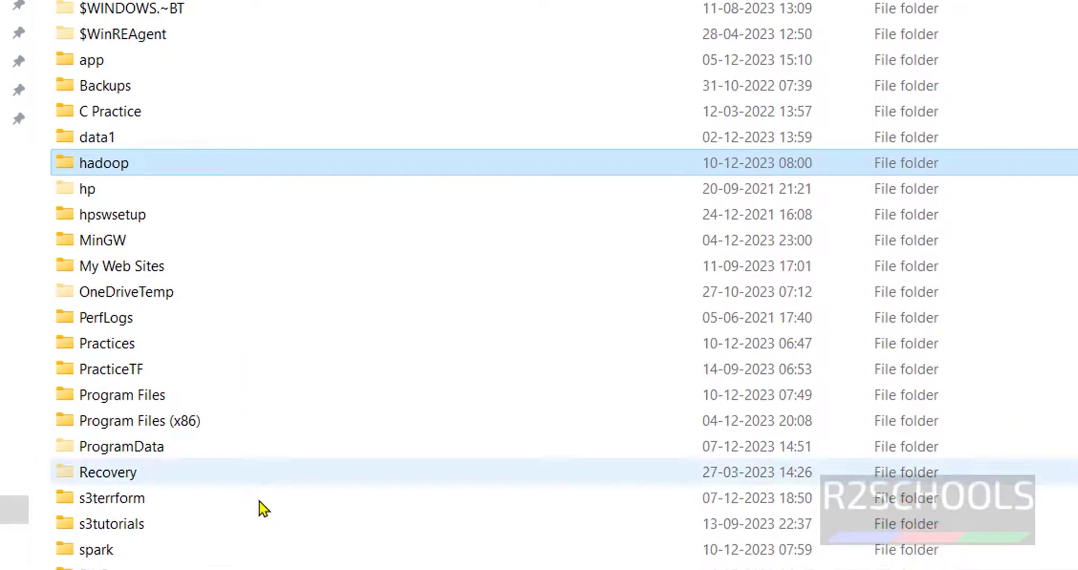
double_click(171, 469)
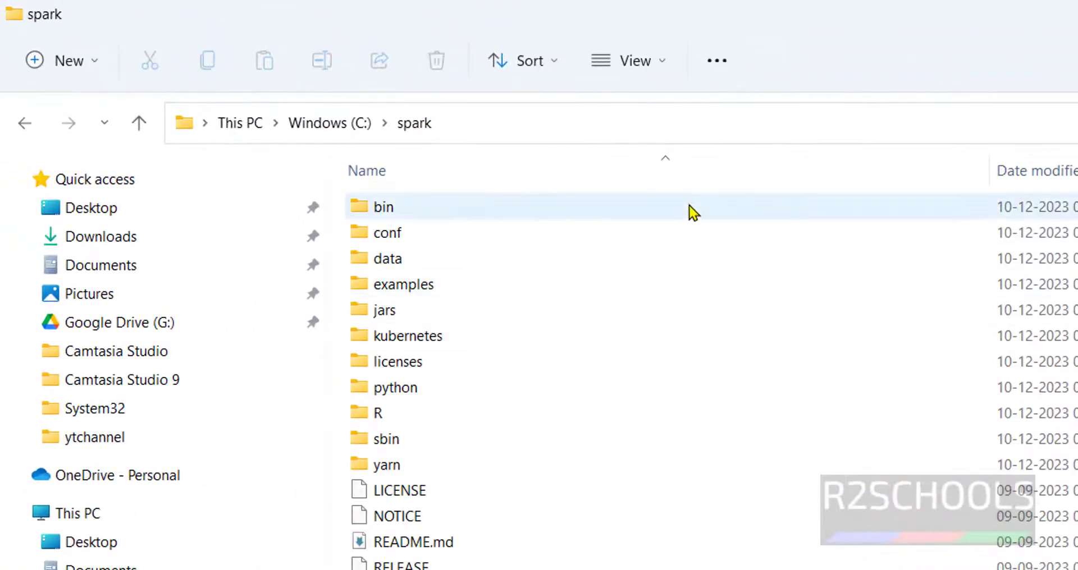
click(747, 124)
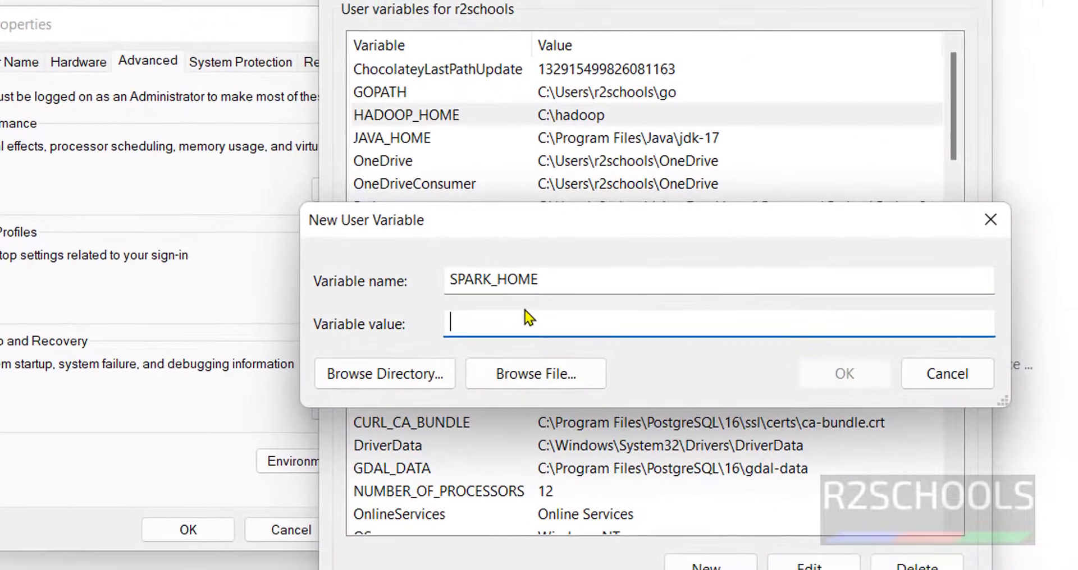
key(ctrl+v)
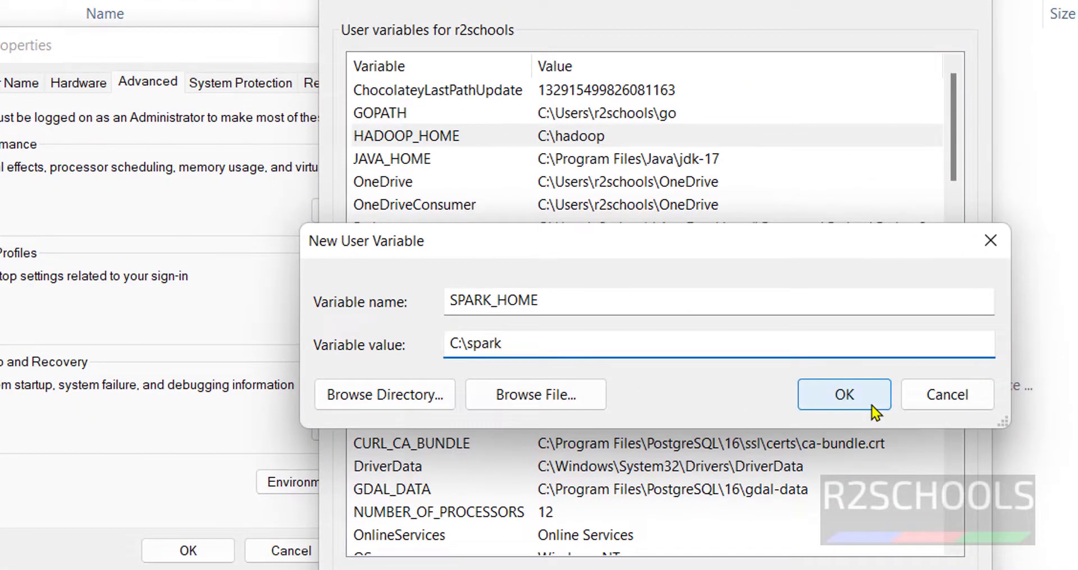
click(844, 394)
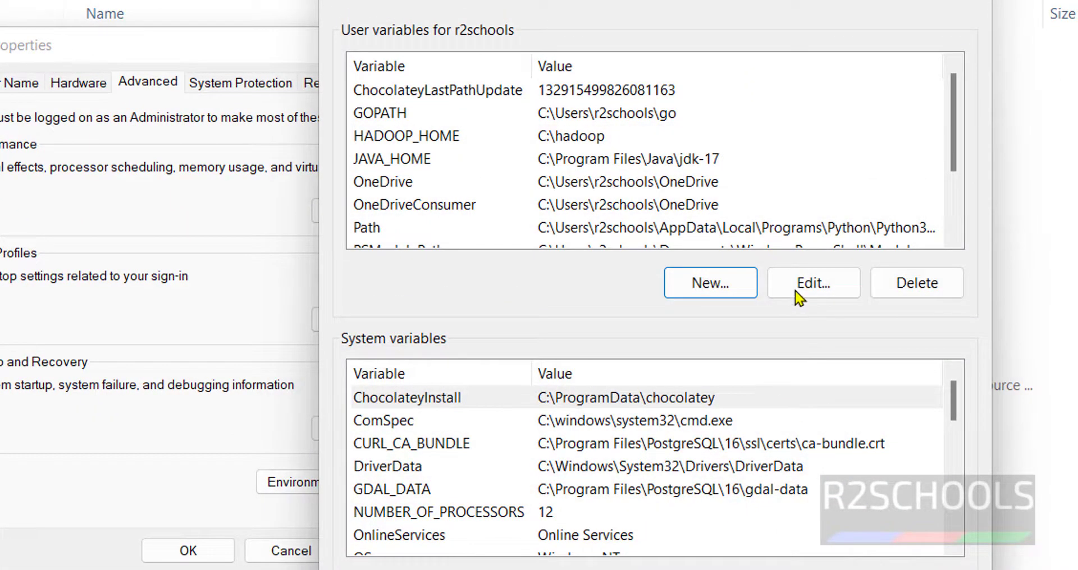
- Edit the user Path and add a %JAVE_HOME%\bin entry
scroll(687, 226, down, 2)
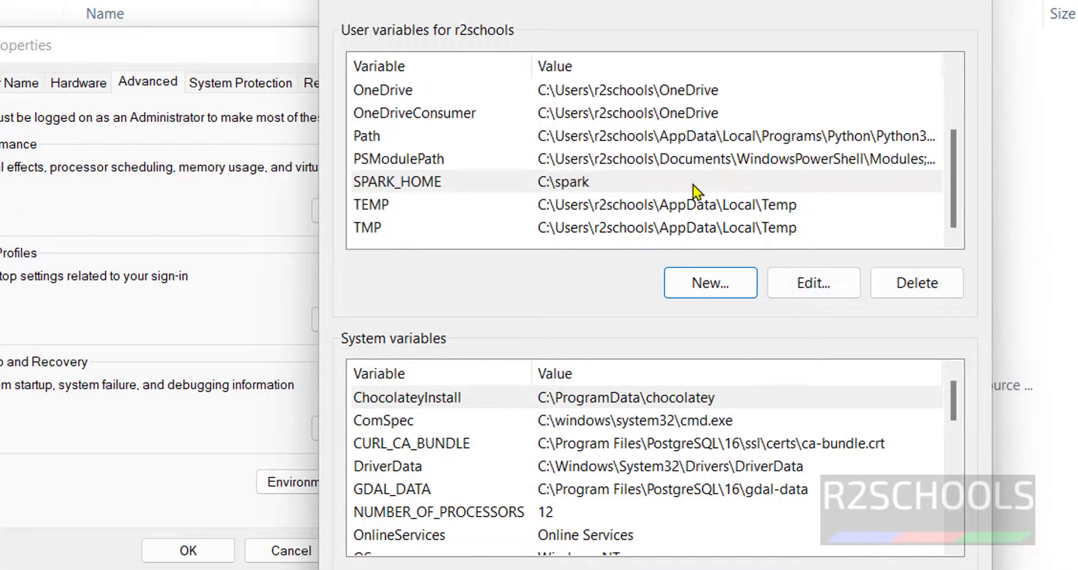
click(631, 142)
click(818, 289)
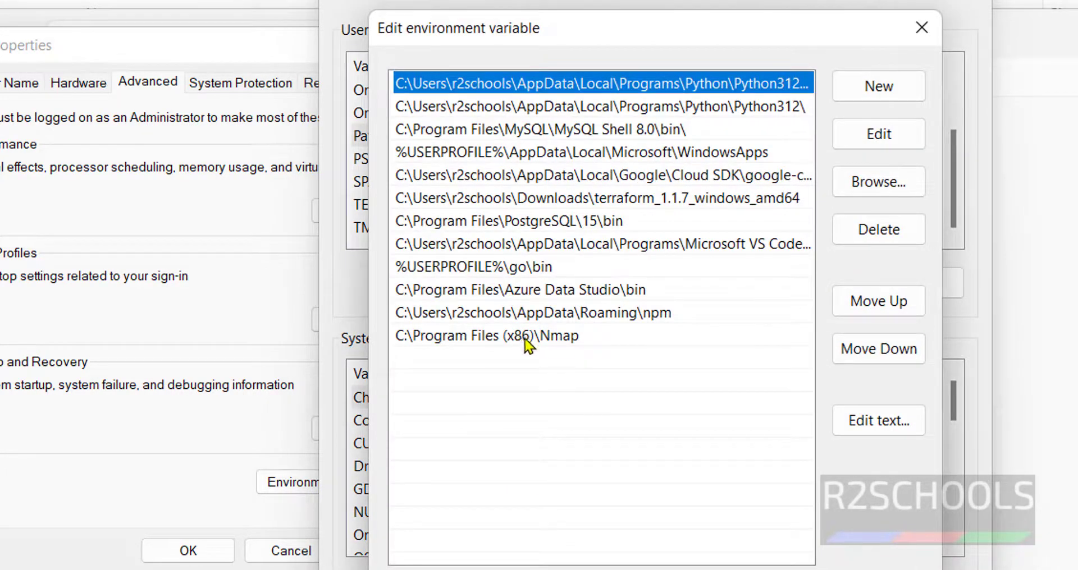
click(879, 88)
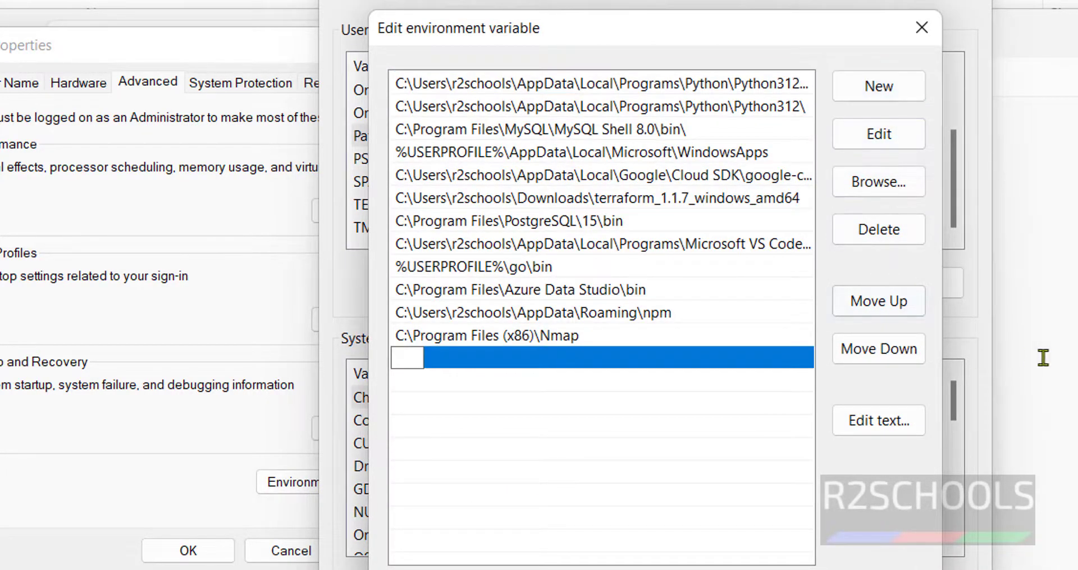
click(1063, 364)
drag(166, 295, 3, 296)
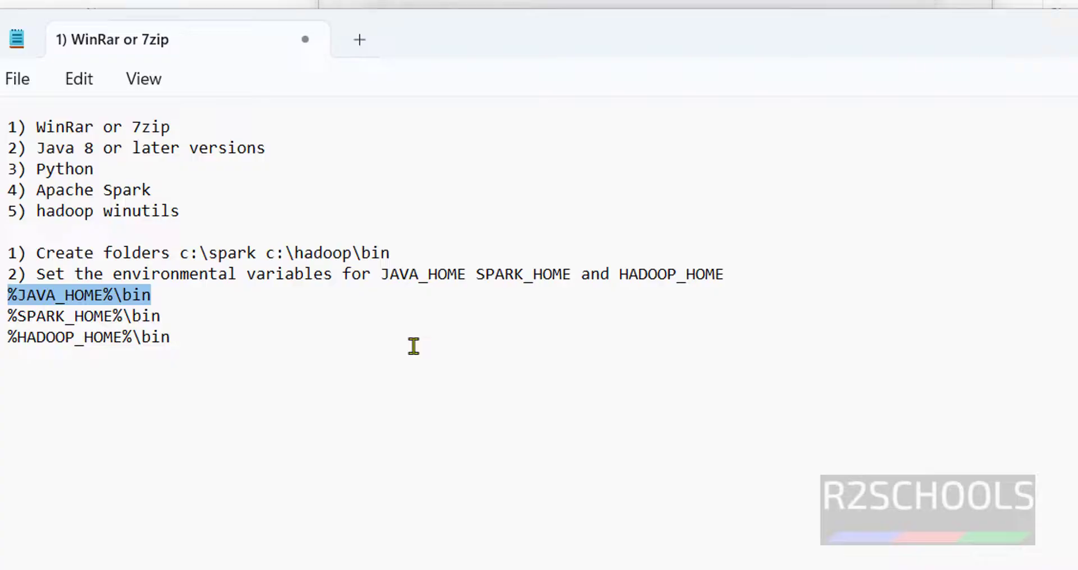
key(alt+Tab)
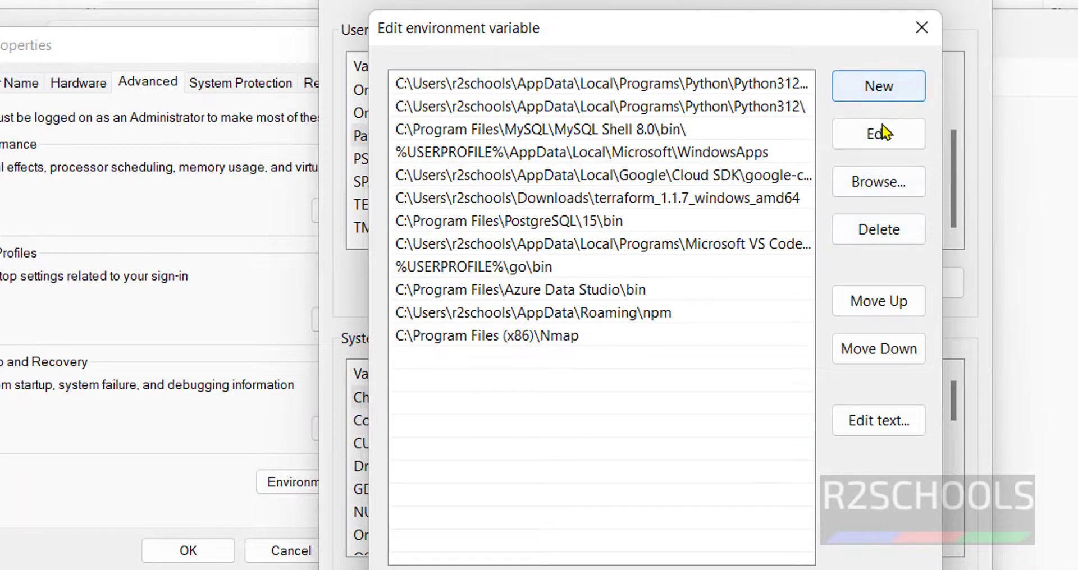
click(881, 90)
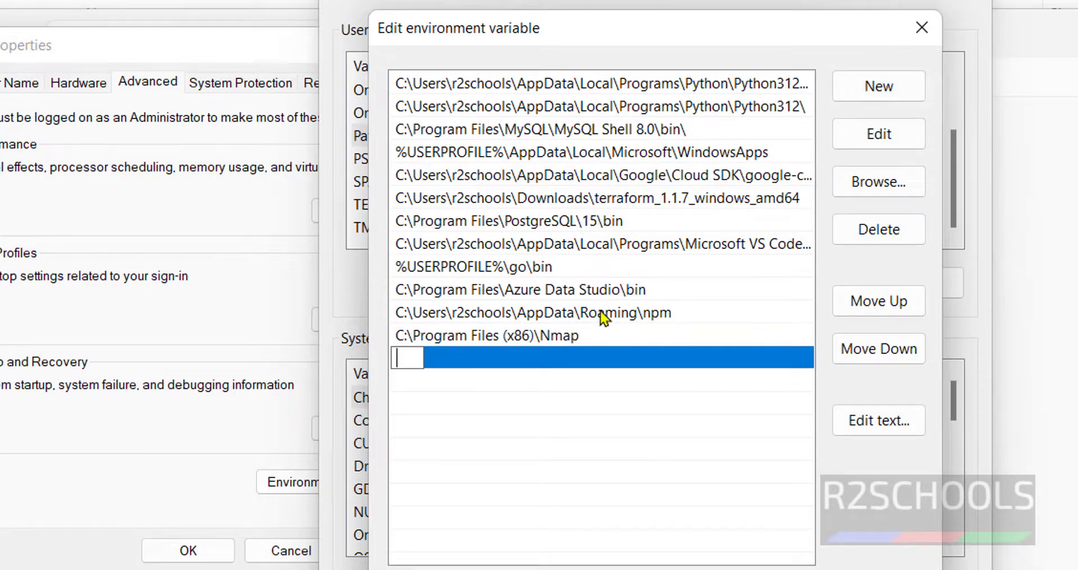
text(%JAVE_)
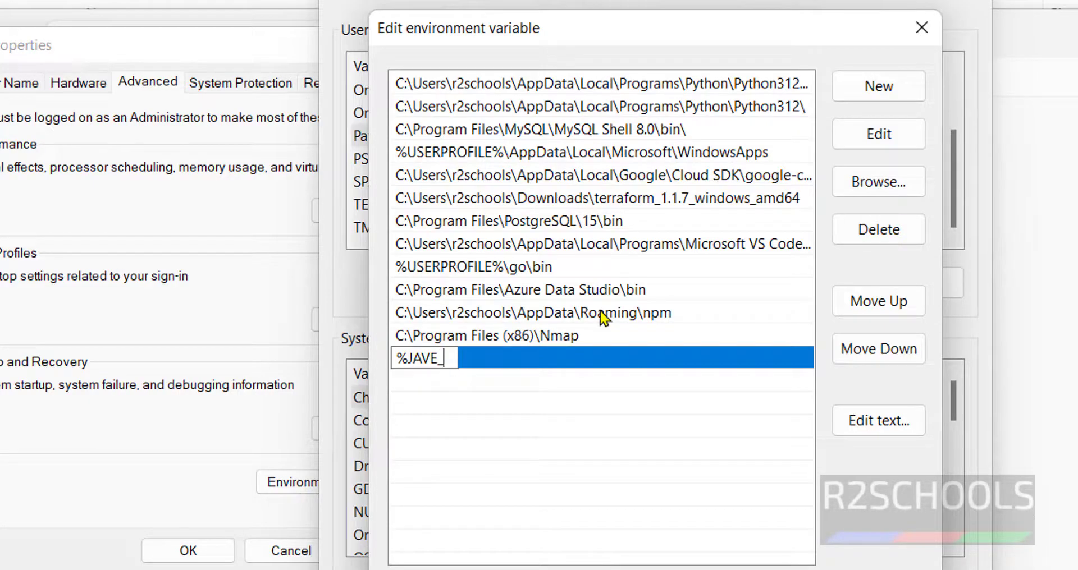
text(HOME%)
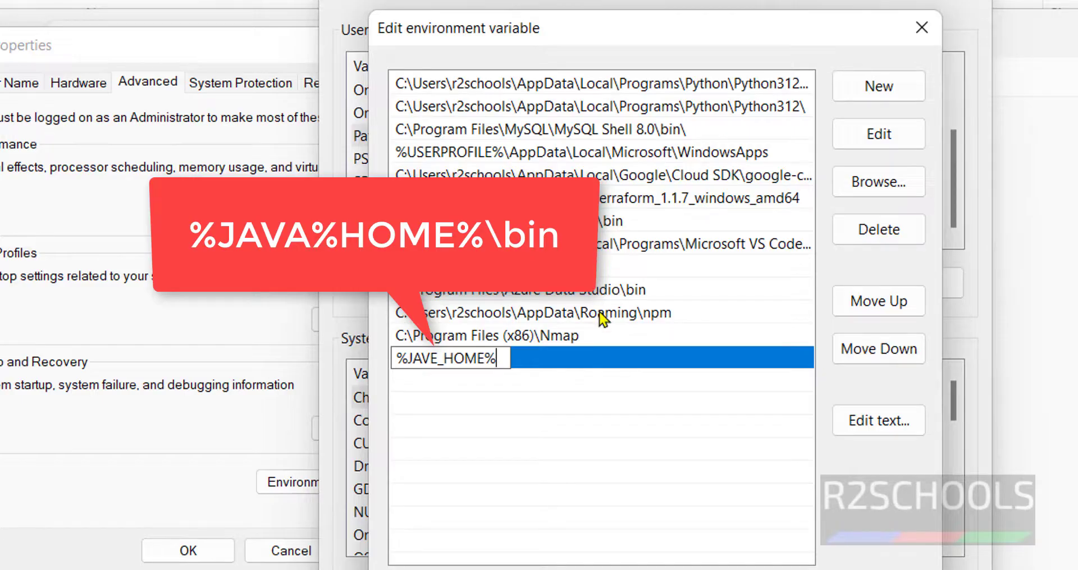
text(\bin)
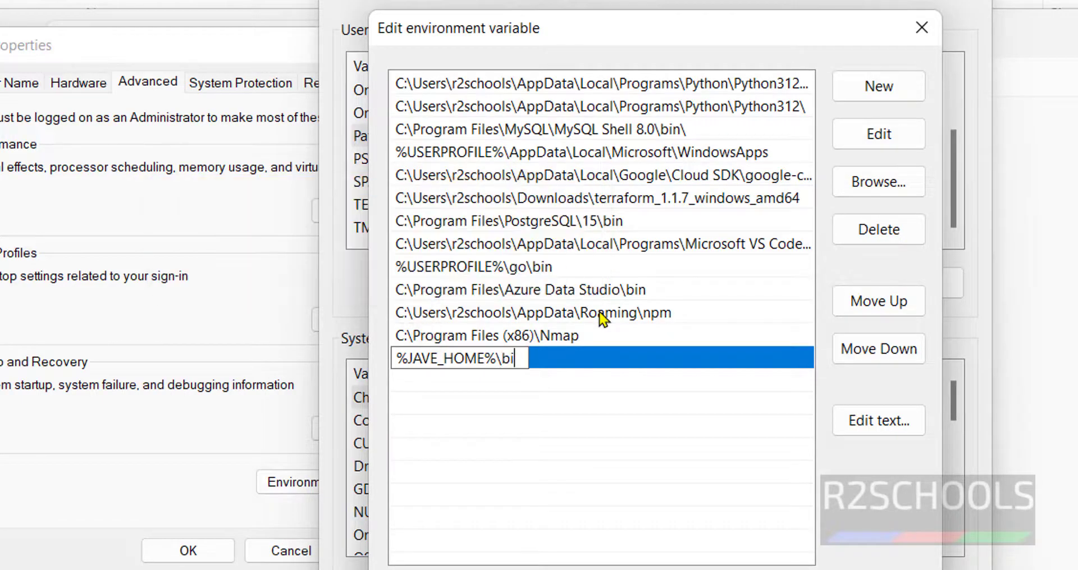
click(864, 90)
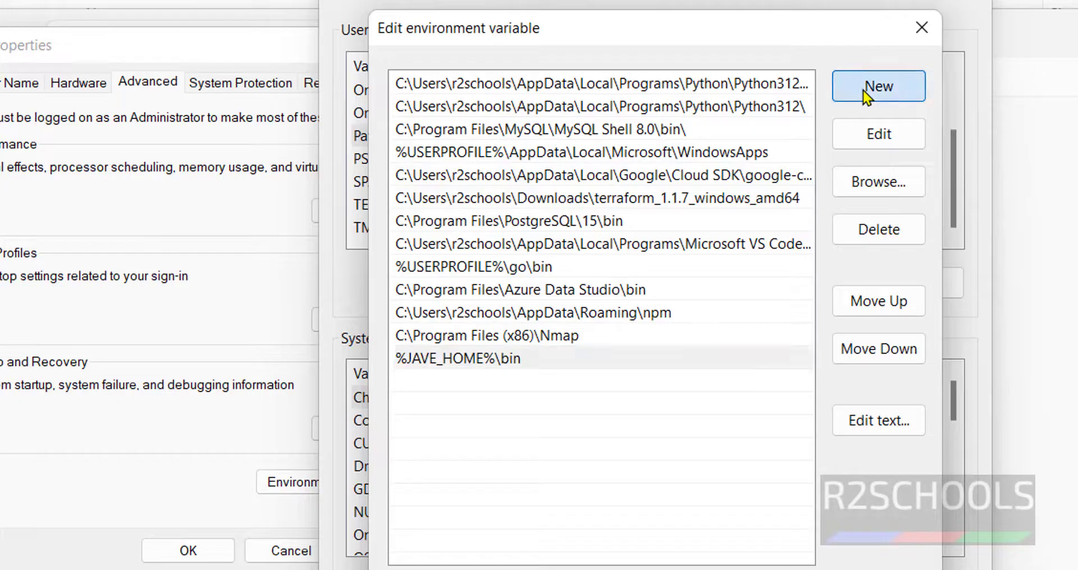
- Paste %SPARK_HOME%\bin and %HADOOP_HOME%\bin from the setup notes as new Path entries
click(1069, 318)
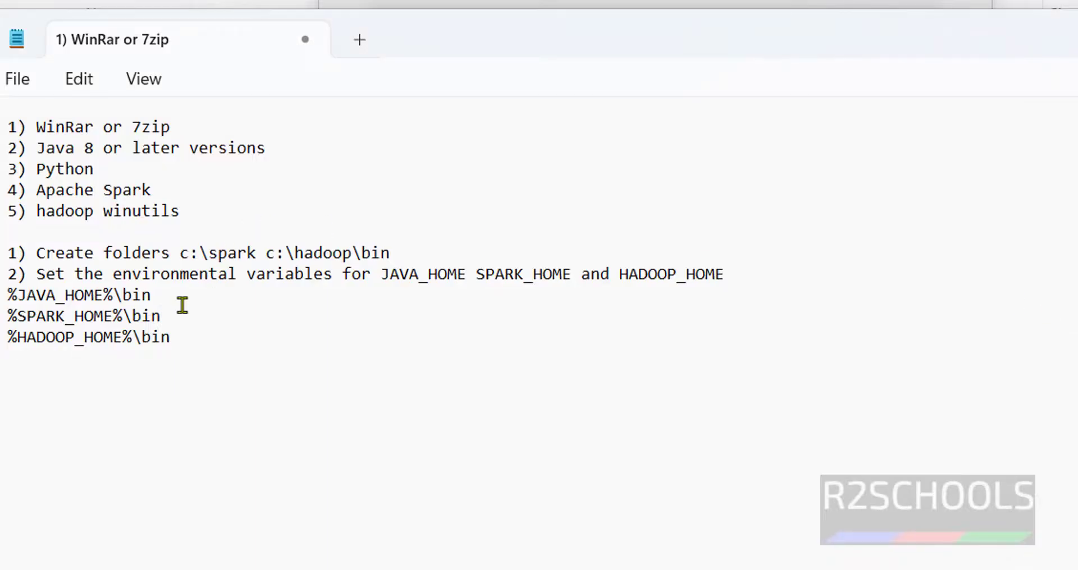
drag(179, 314, 9, 316)
key(ctrl+c)
key(alt+Tab)
click(879, 90)
key(ctrl+v)
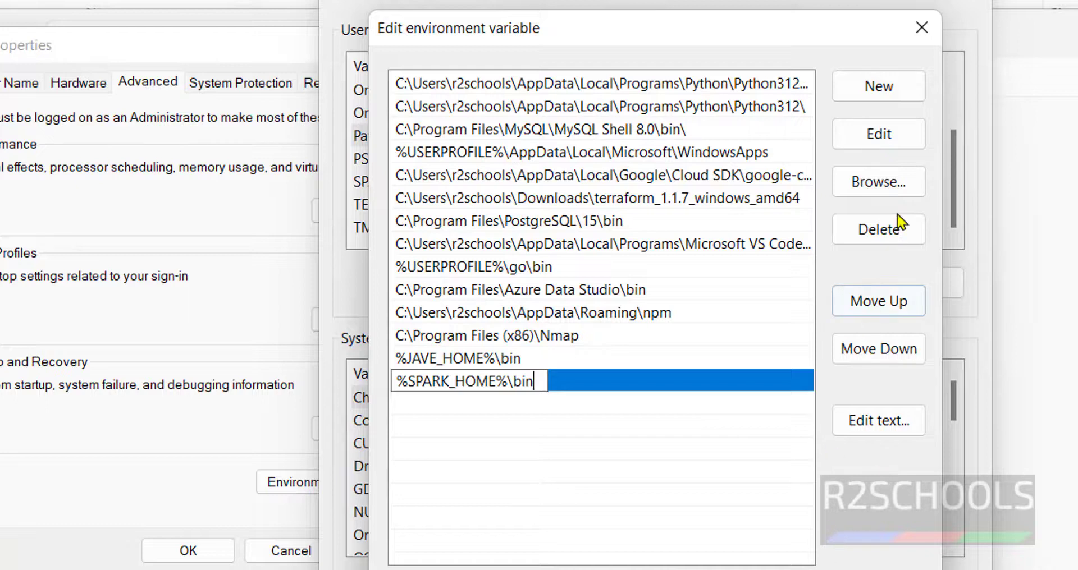
click(884, 100)
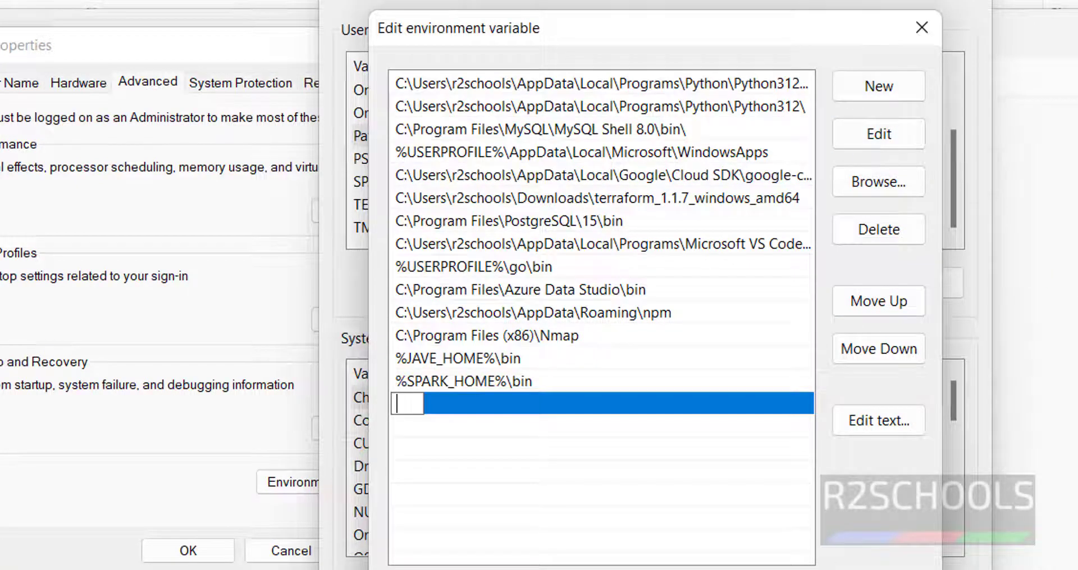
key(alt+Tab)
drag(183, 344, 8, 337)
key(ctrl+c)
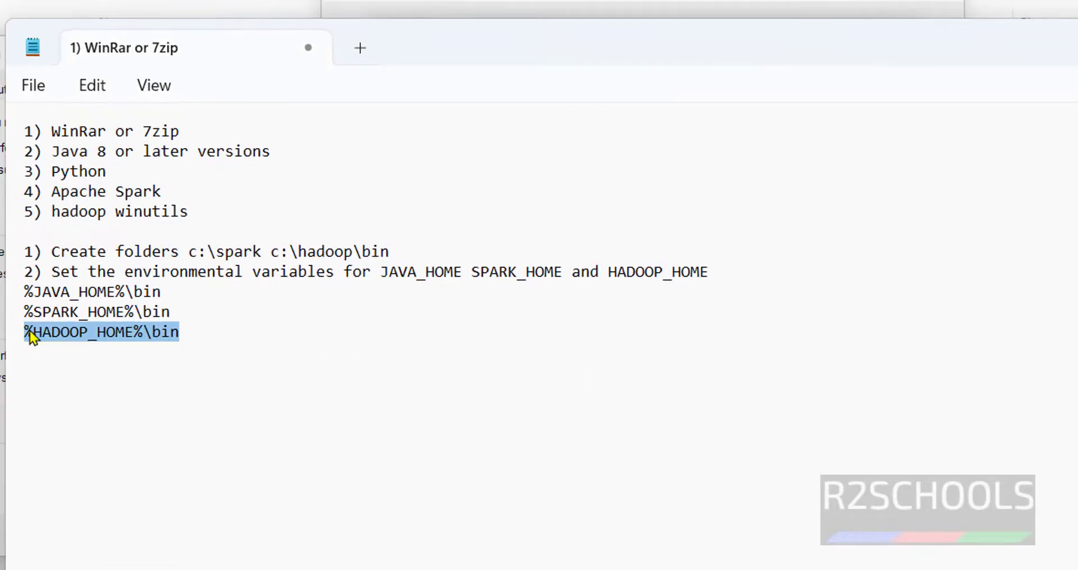
key(alt+Tab)
key(ctrl+v)
- Save the Path edits and close the entry editor
click(609, 448)
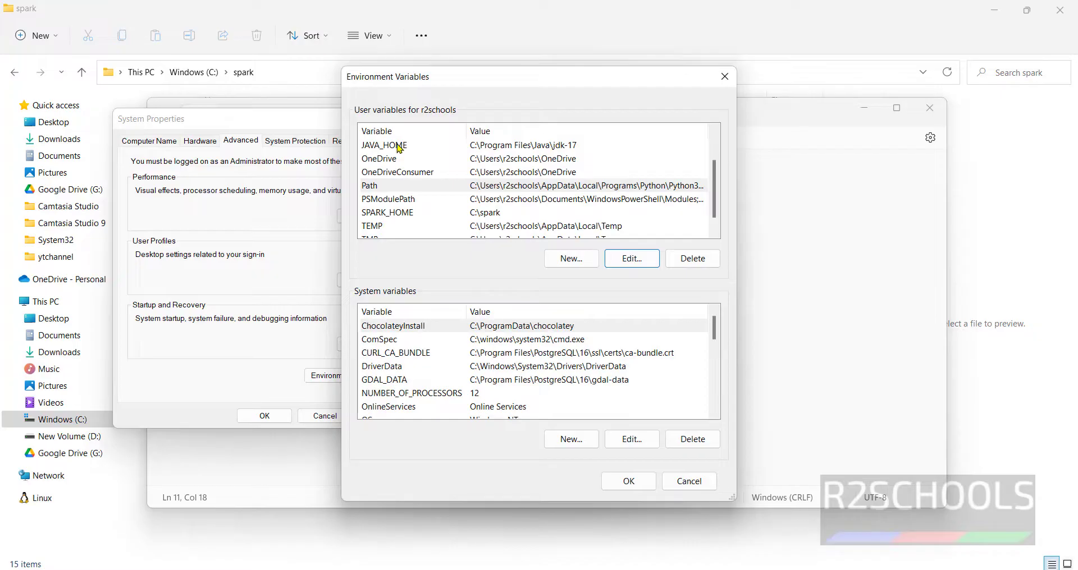
scroll(391, 214, down, 1)
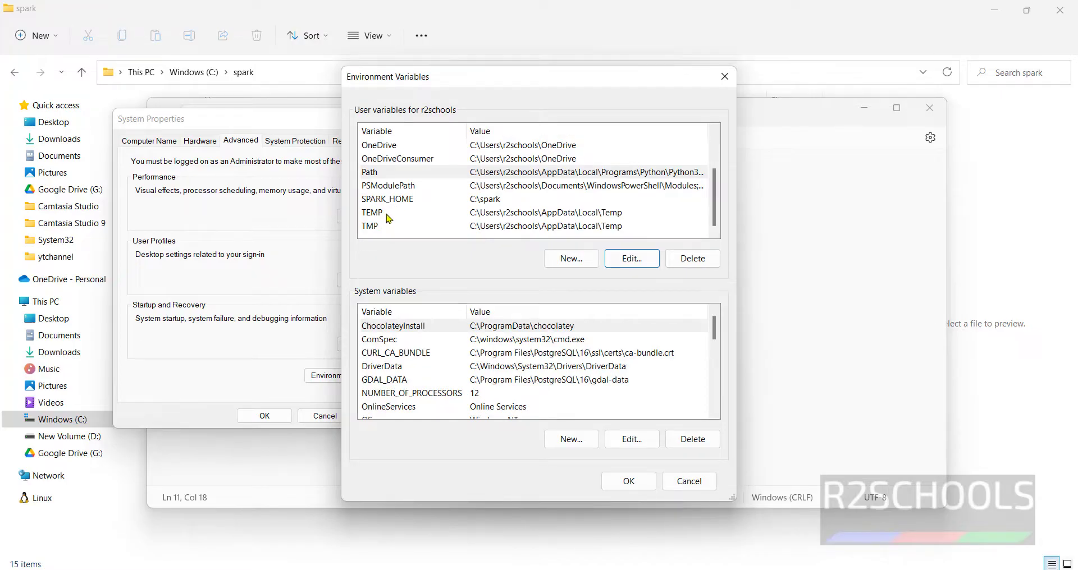
scroll(405, 214, up, 2)
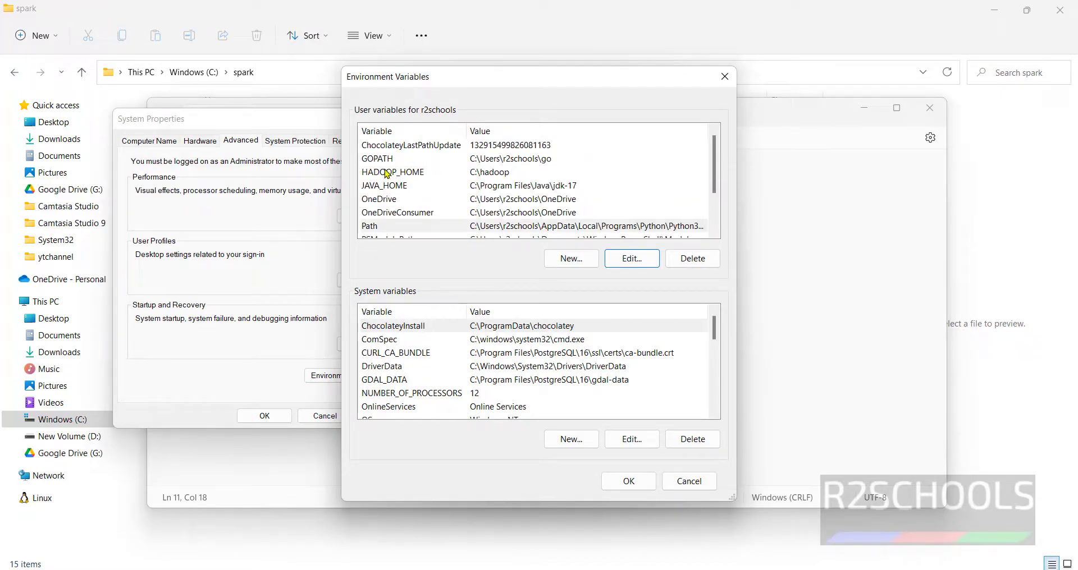
scroll(386, 219, down, 2)
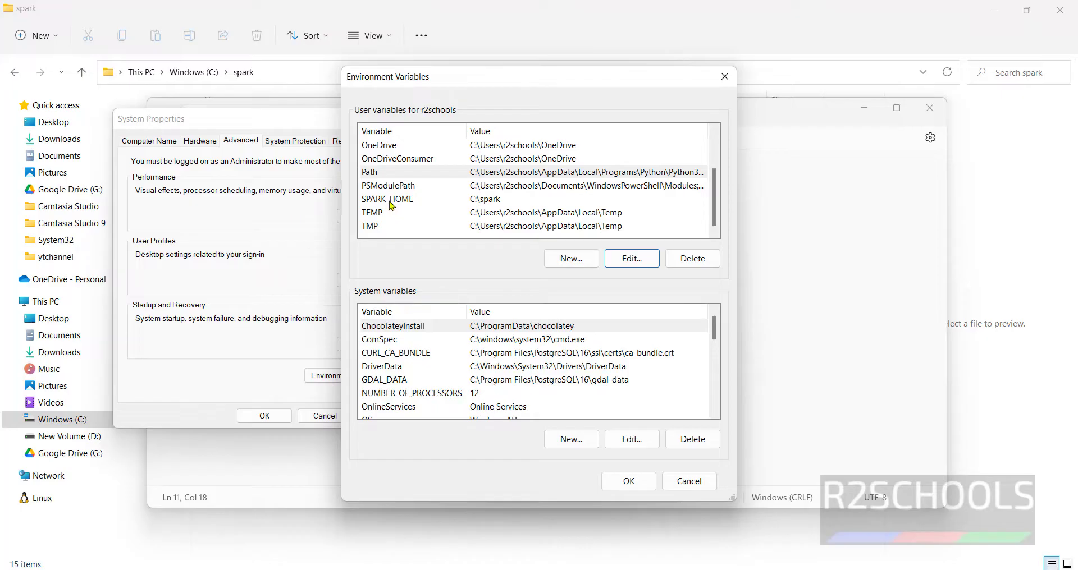
- Recheck the Path entries, then close Environment Variables and System Properties with OK
click(539, 172)
click(631, 259)
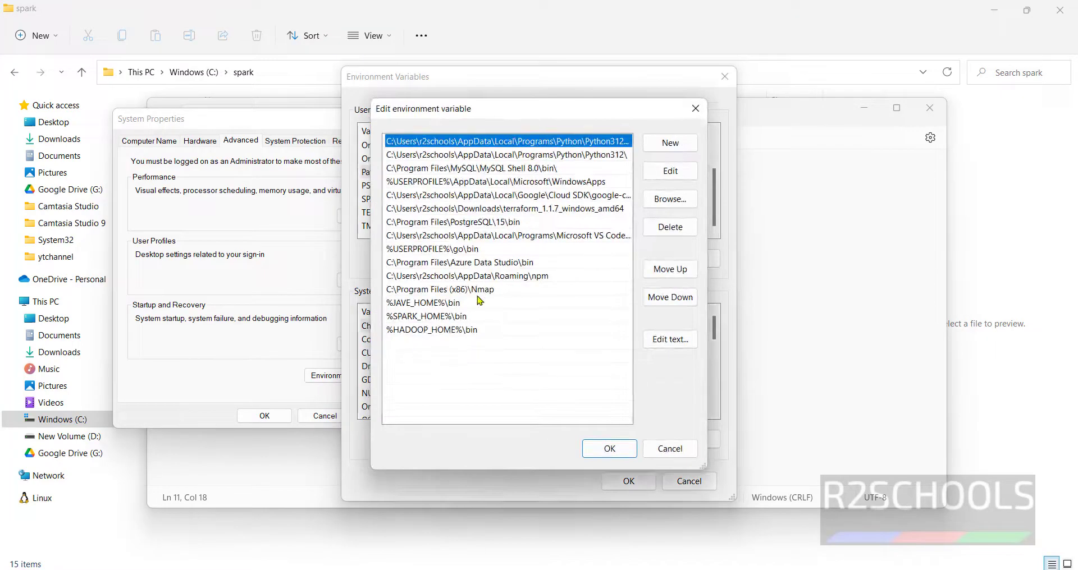
click(670, 450)
click(628, 482)
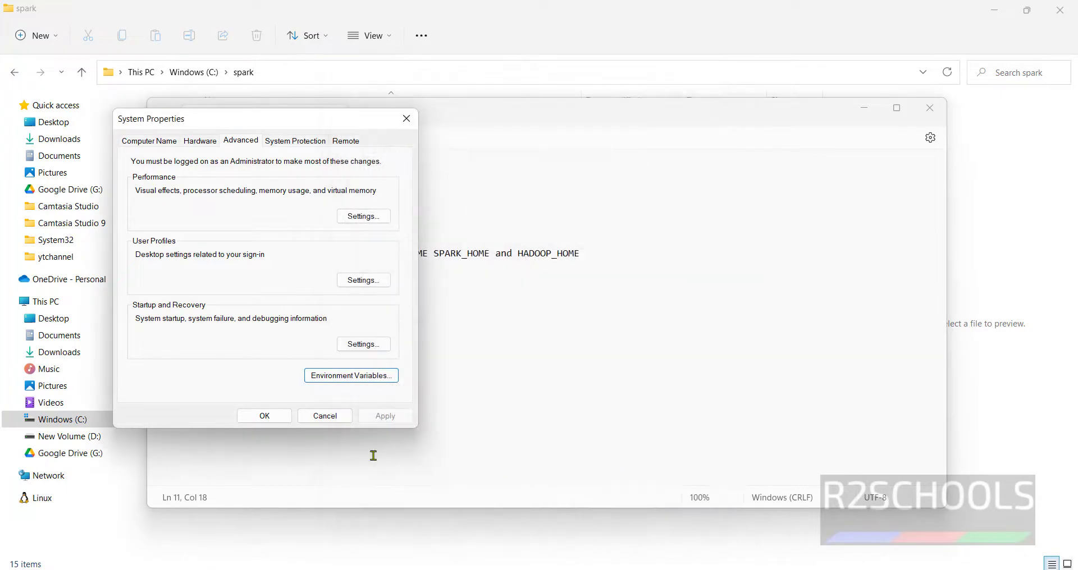
click(264, 416)
- Search for cmd from the Start menu and open Command Prompt
click(379, 336)
drag(379, 336, 148, 154)
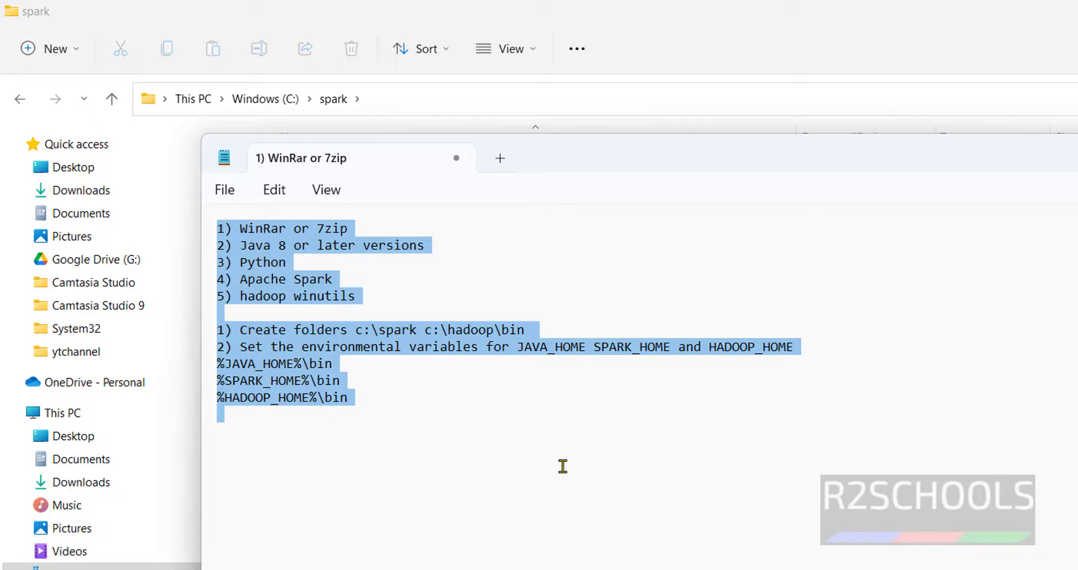
key(super)
text(cmd)
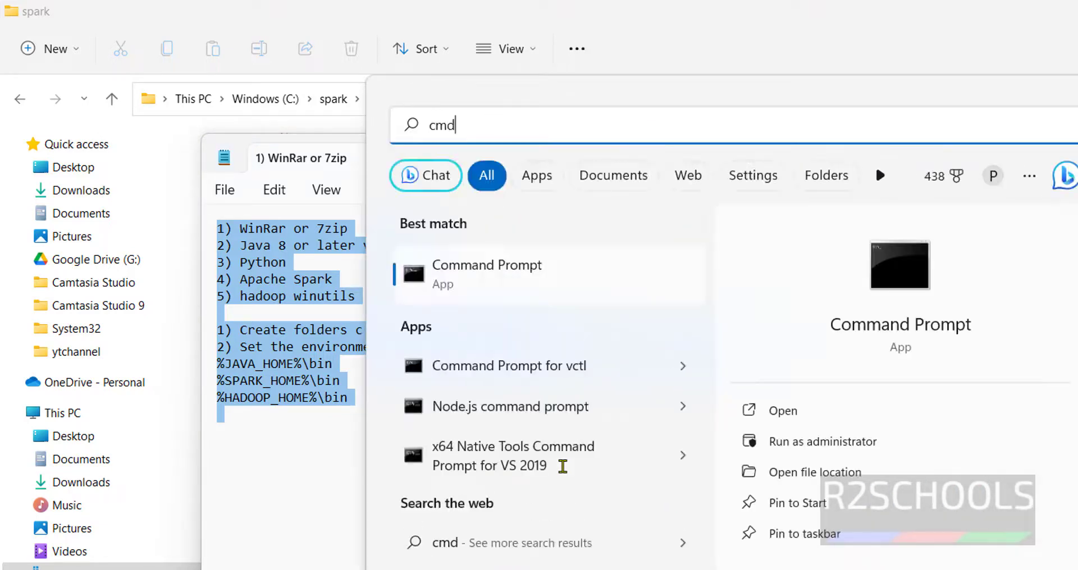
click(572, 279)
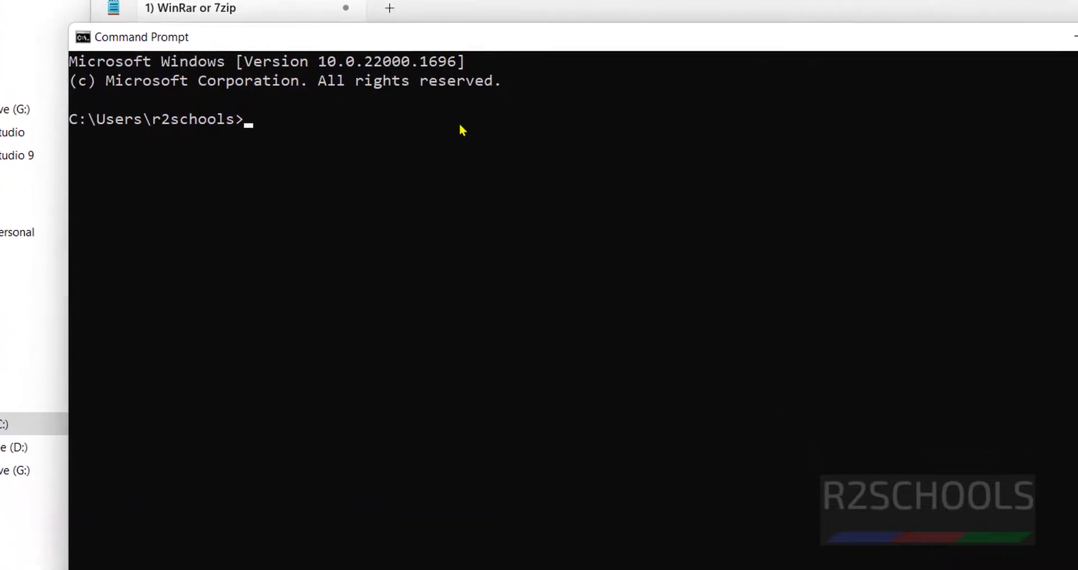
text(spa)
key(BackSpace)
key(BackSpace)
key(BackSpace)
- Run java and java --version to confirm Java 17.0.9, then clear the console with cls
text(java)
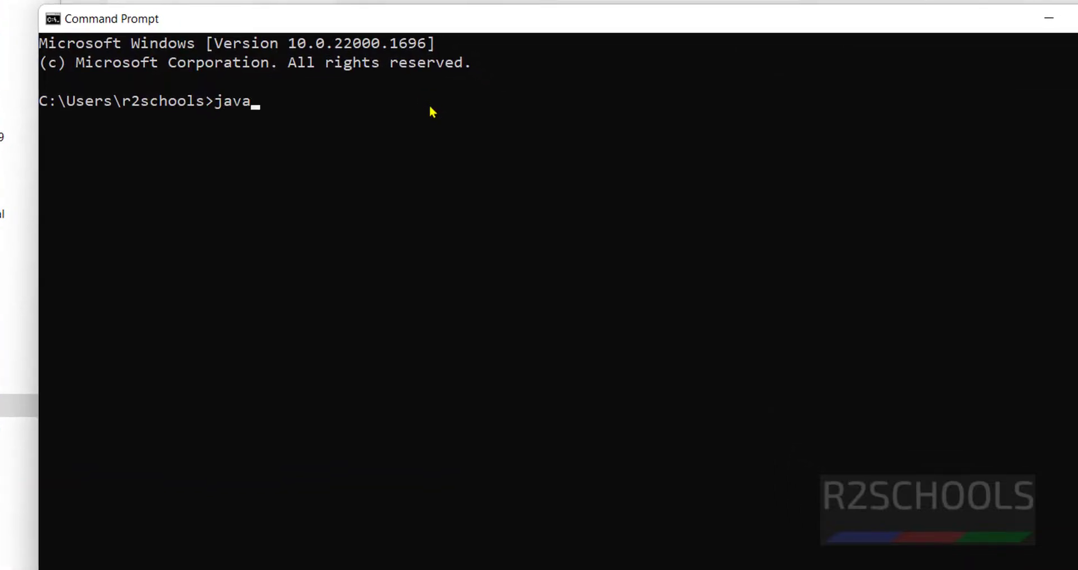
key(Return)
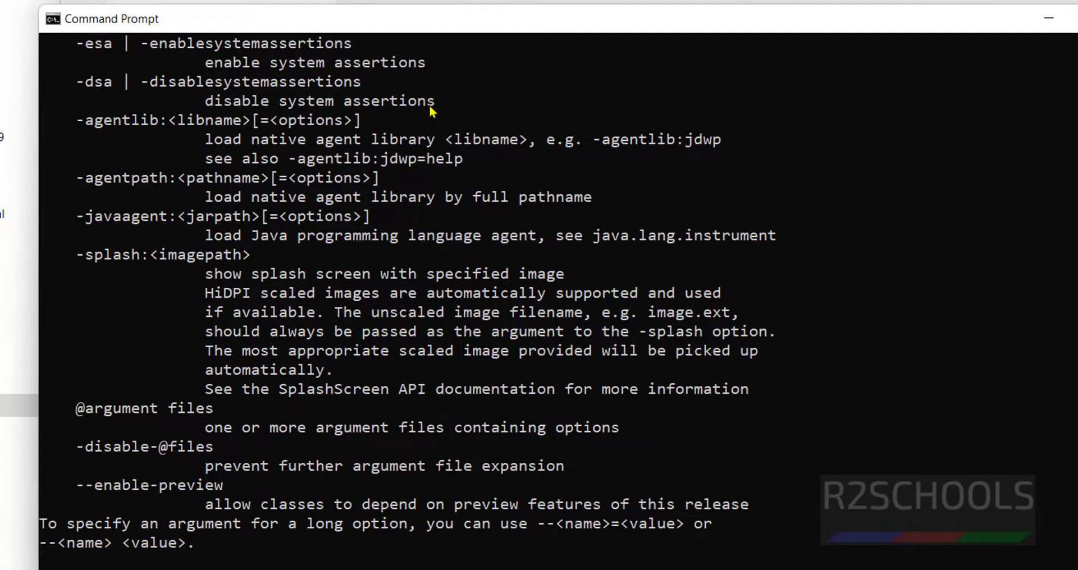
text(java -)
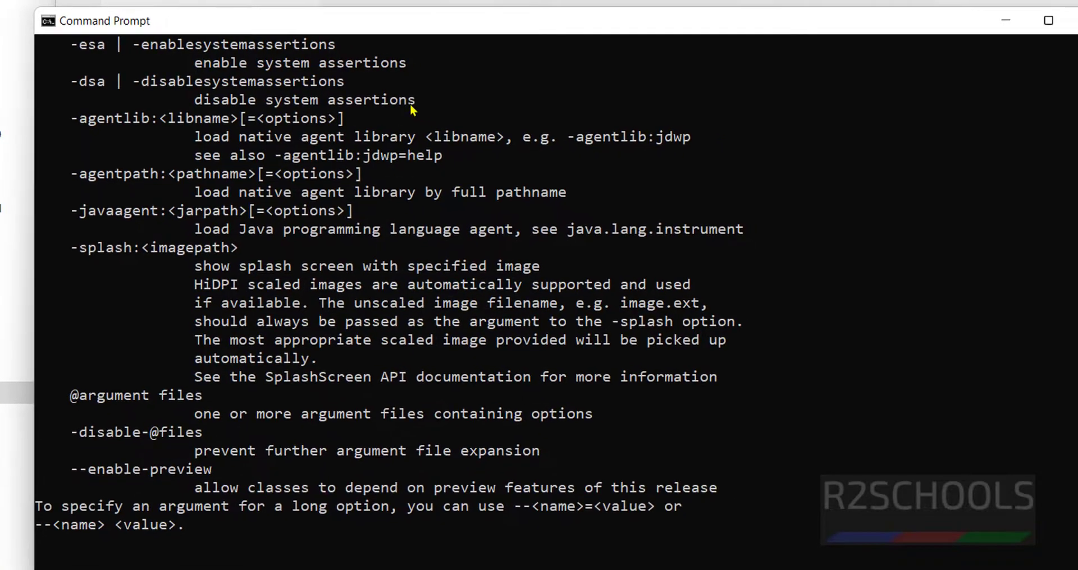
text(-version)
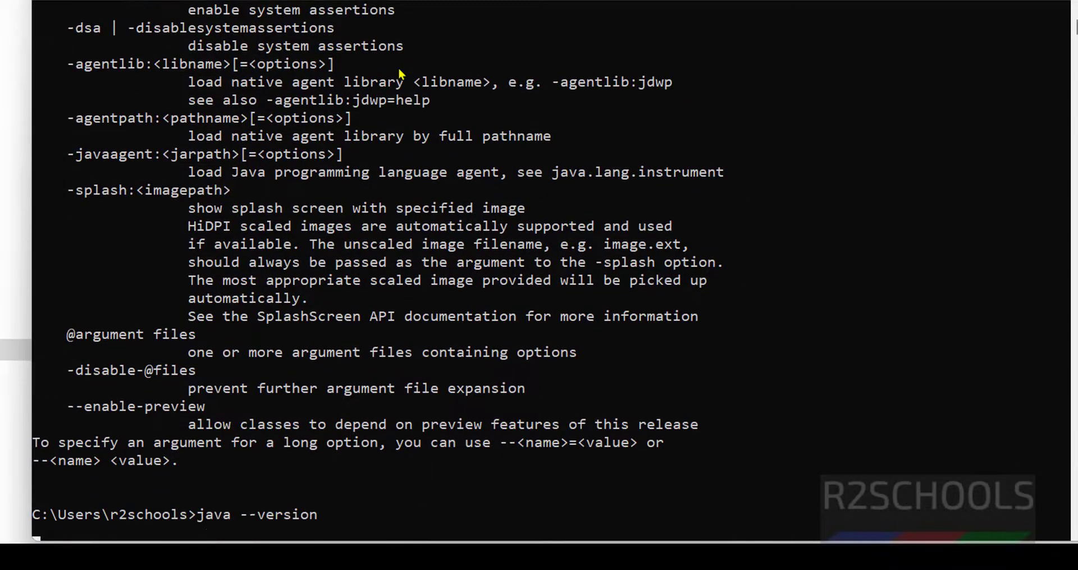
key(Return)
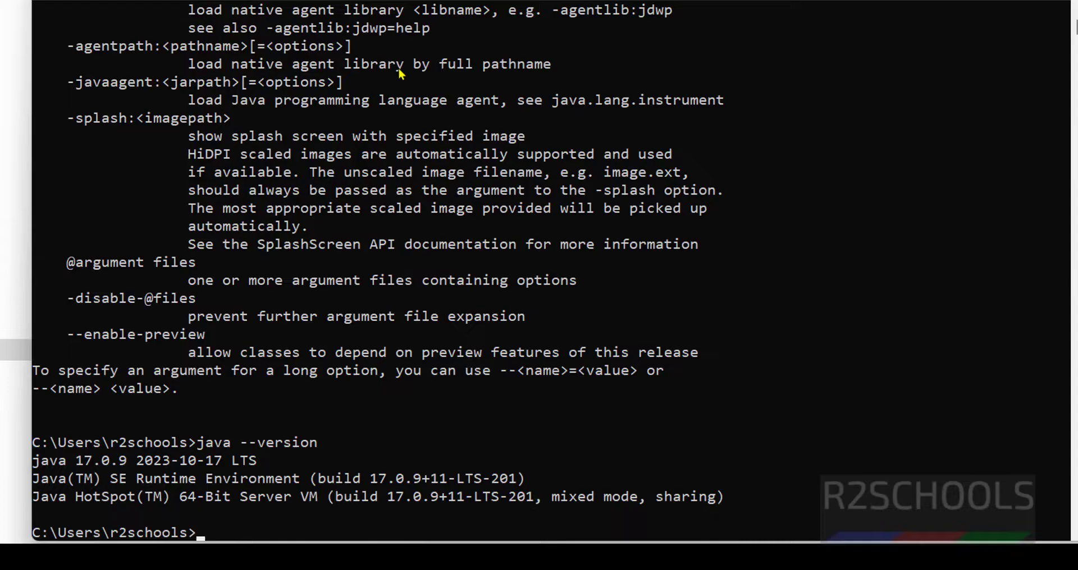
text(cls)
key(Return)
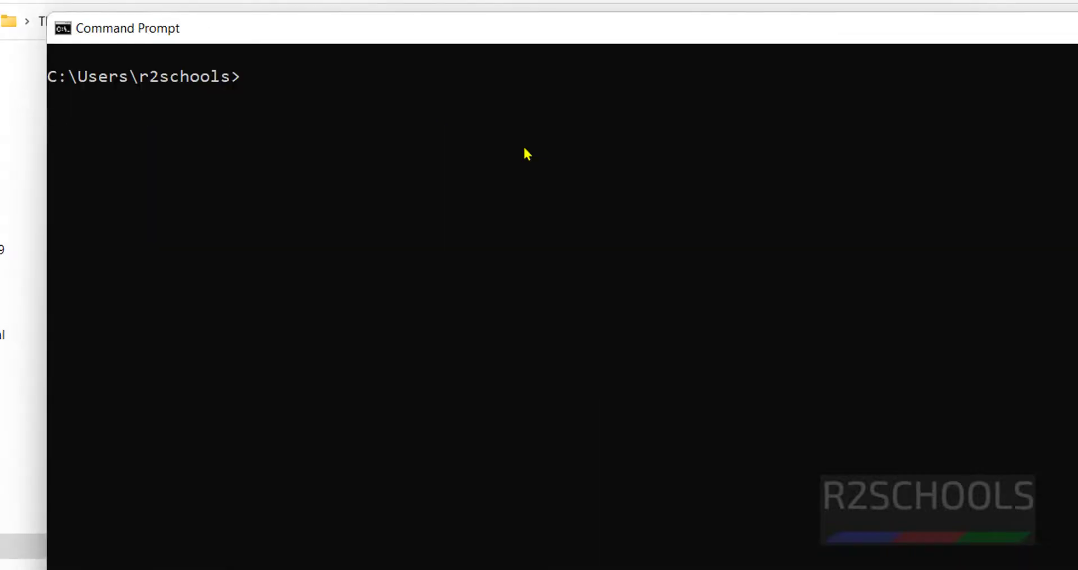
text(spark-shell)
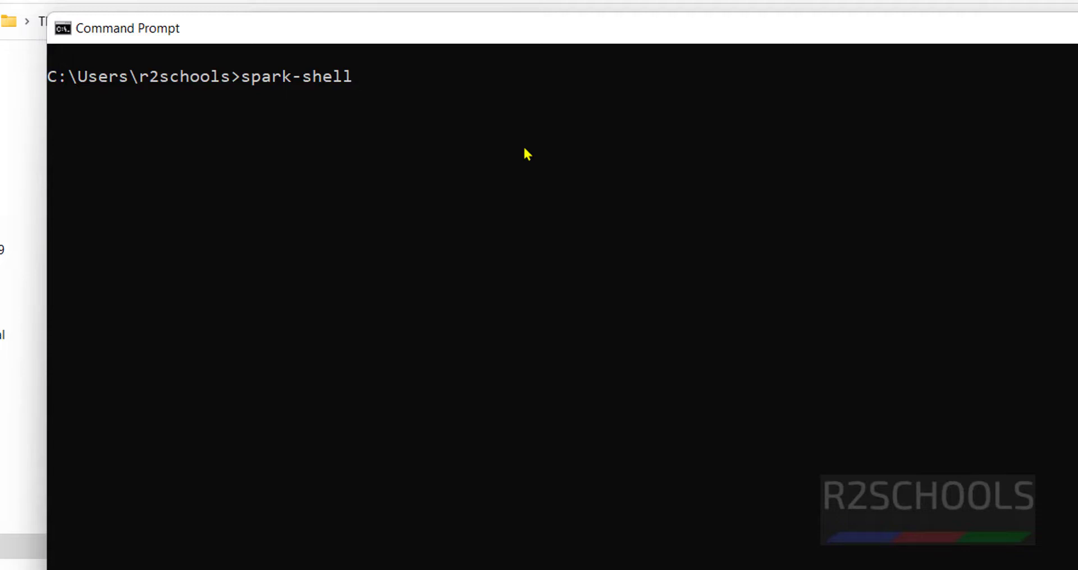
- Launch spark-shell, bringing up Spark 3.5.0 with Scala 2.12.18 at the scala> prompt
key(Return)
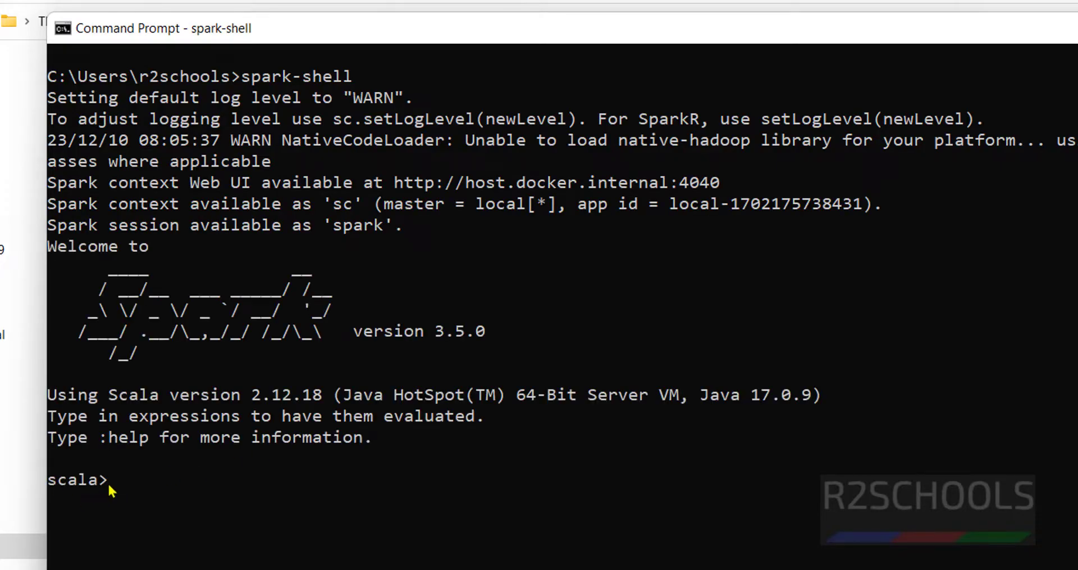
- Highlight Spark version 3.5.0 and Java 17.0.9 in the shell banner
drag(347, 334, 477, 345)
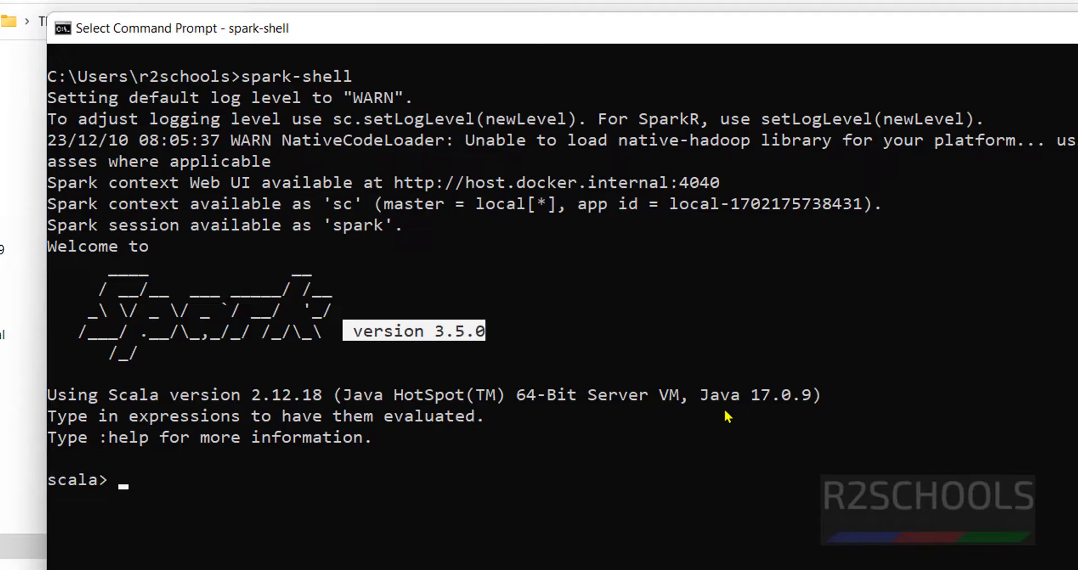
drag(702, 396, 807, 408)
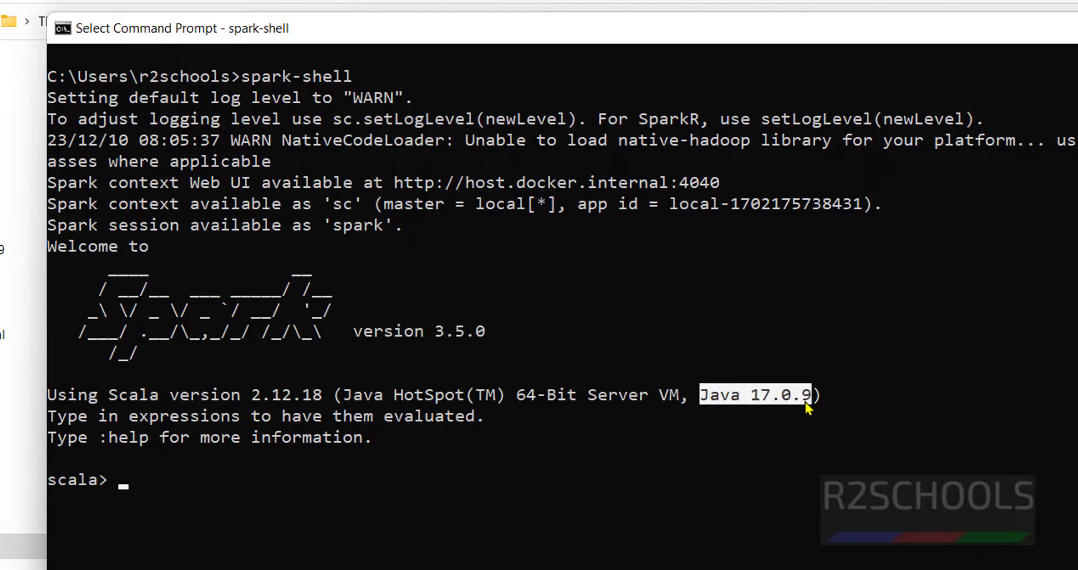
click(739, 437)
- Print "Welcome to r2schools yt channel. If this helpful subscribe my channel" in the Scala shell
text(prin)
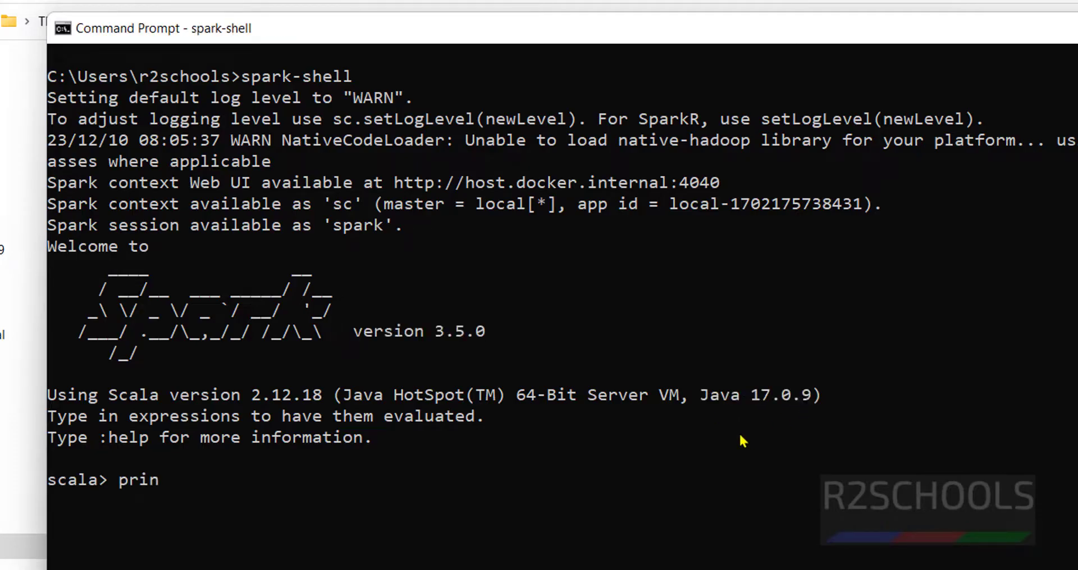
text(t")
text(()
text("Welcome)
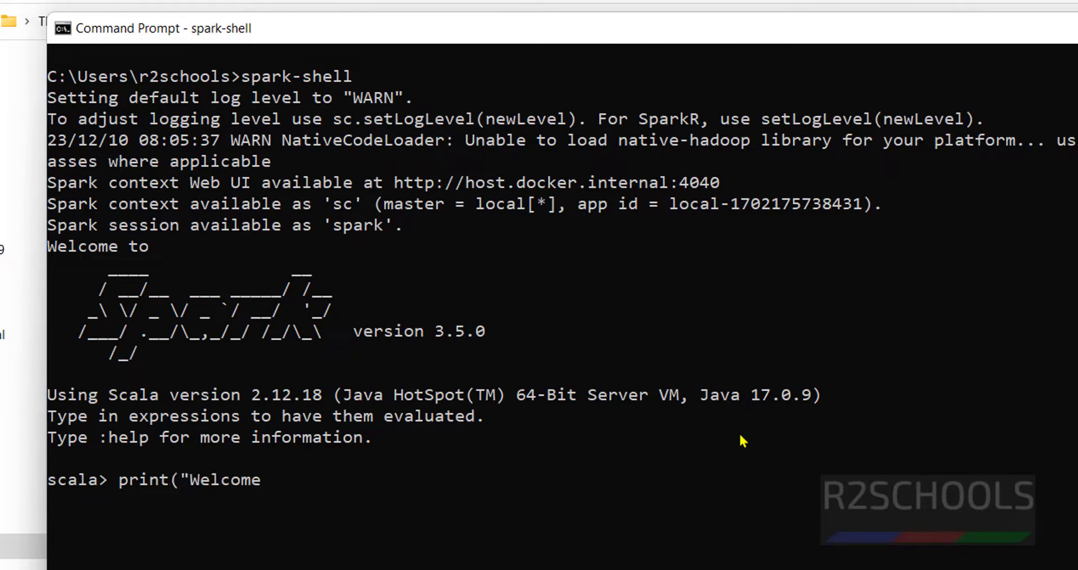
text( to r2schoo)
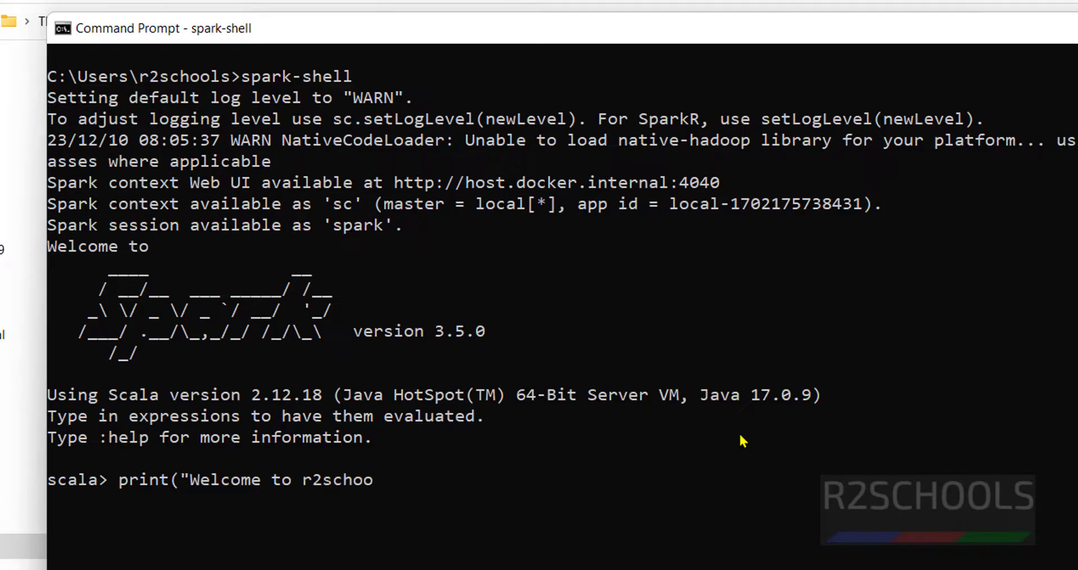
text(ls yt channe)
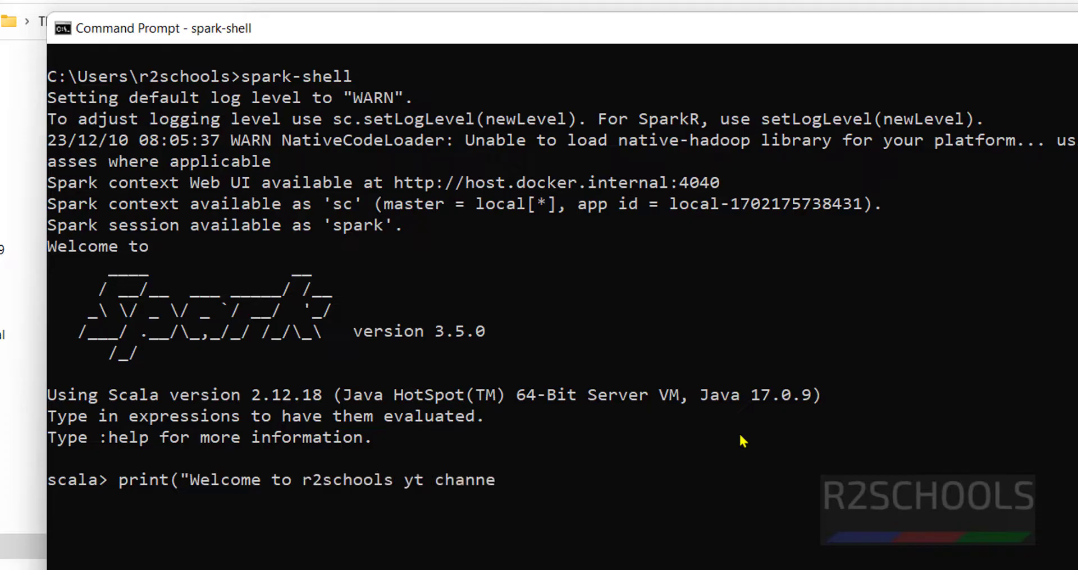
text(l. If this helpful suc)
key(BackSpace)
text(bscr)
text(ibe my chen)
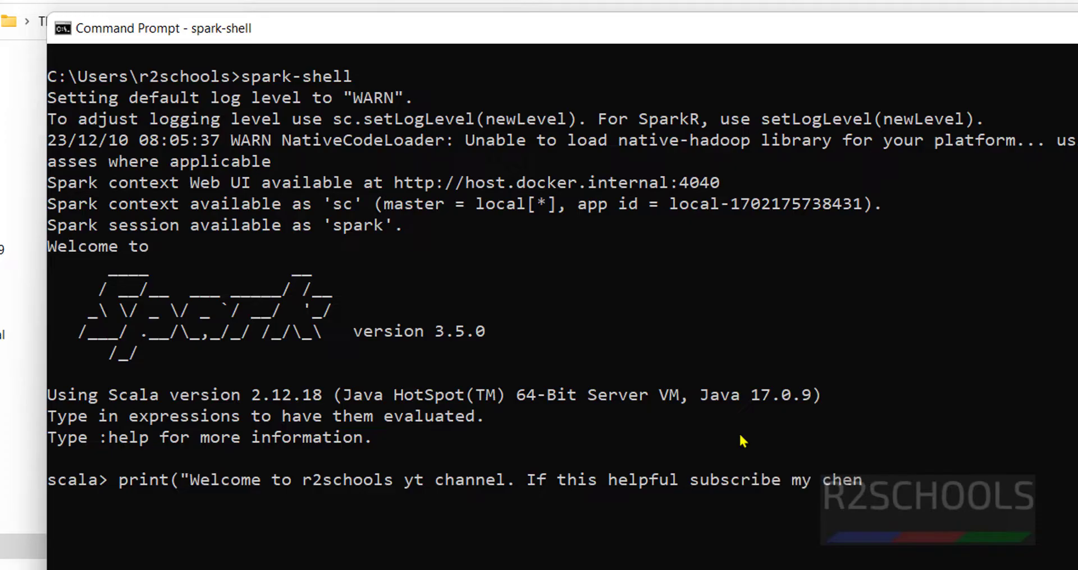
key(BackSpace)
key(BackSpace)
text(annel"))
key(Return)
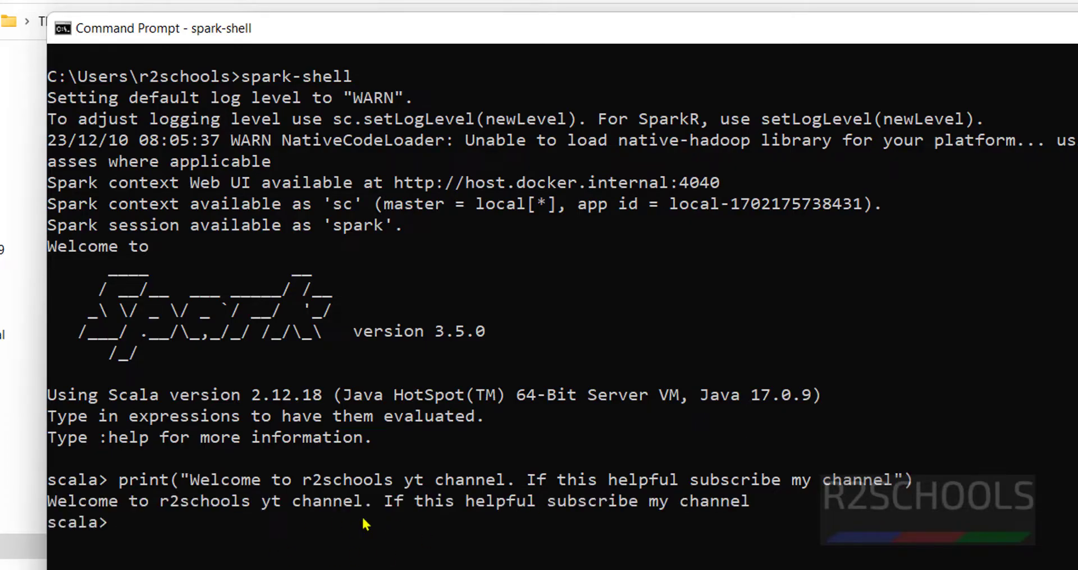
text(:)
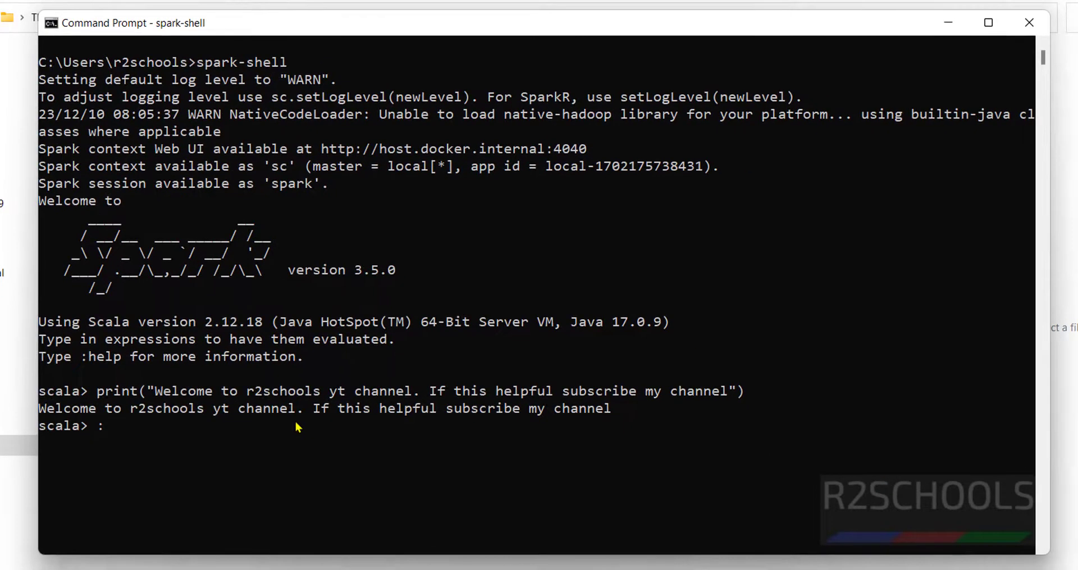
text(quit)
- Exit spark-shell with :quit and clear the console with cls
key(Return)
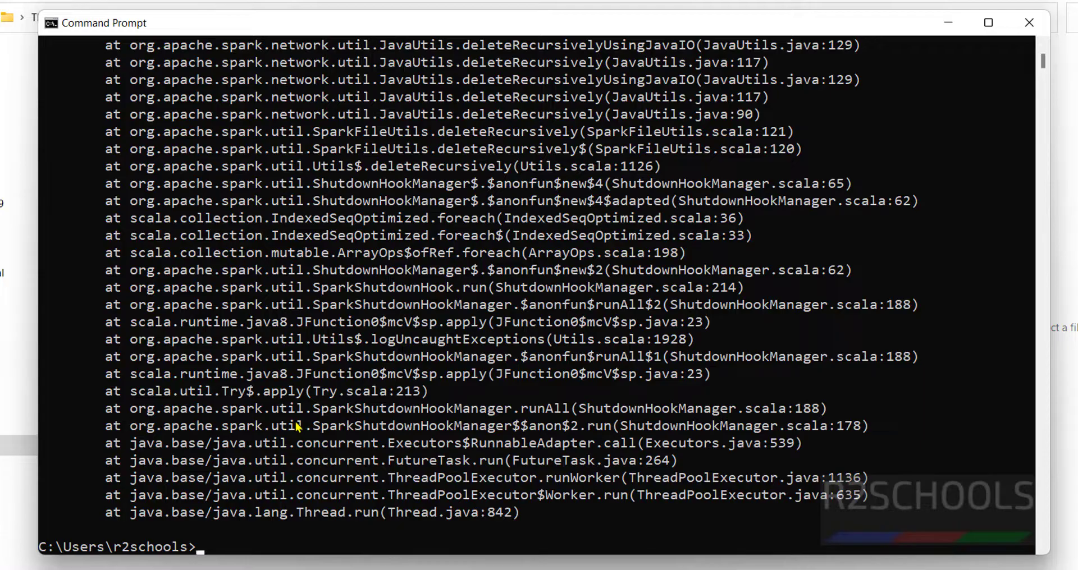
text(py)
text(spark)
key(BackSpace)
key(BackSpace)
key(BackSpace)
key(BackSpace)
key(BackSpace)
key(BackSpace)
key(BackSpace)
text(cls)
key(Return)
- Launch pyspark, starting Spark 3.5.0 with Python 3.12.1
text(pyt)
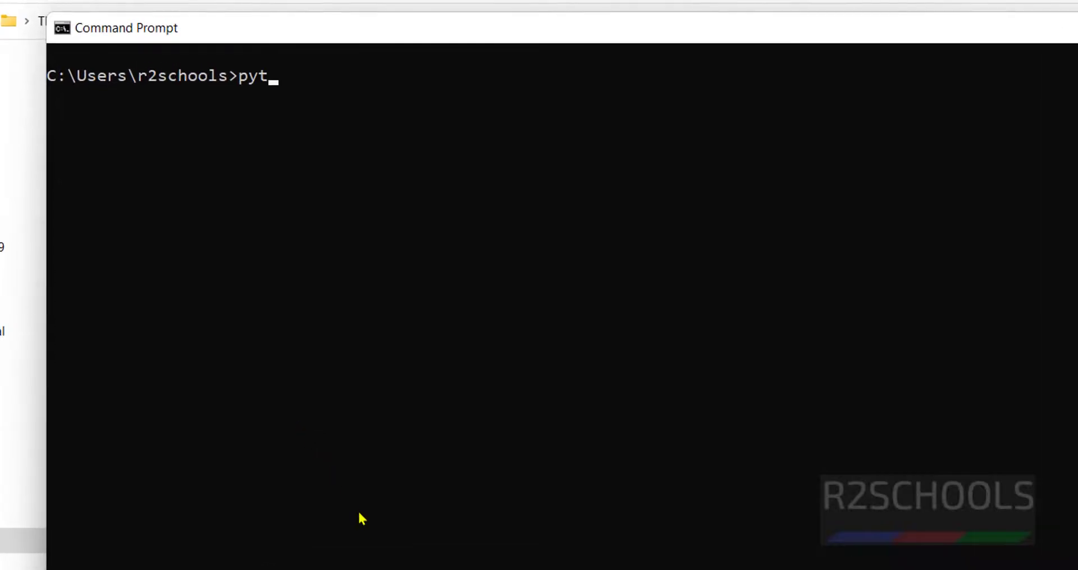
key(BackSpace)
text(spark)
key(Return)
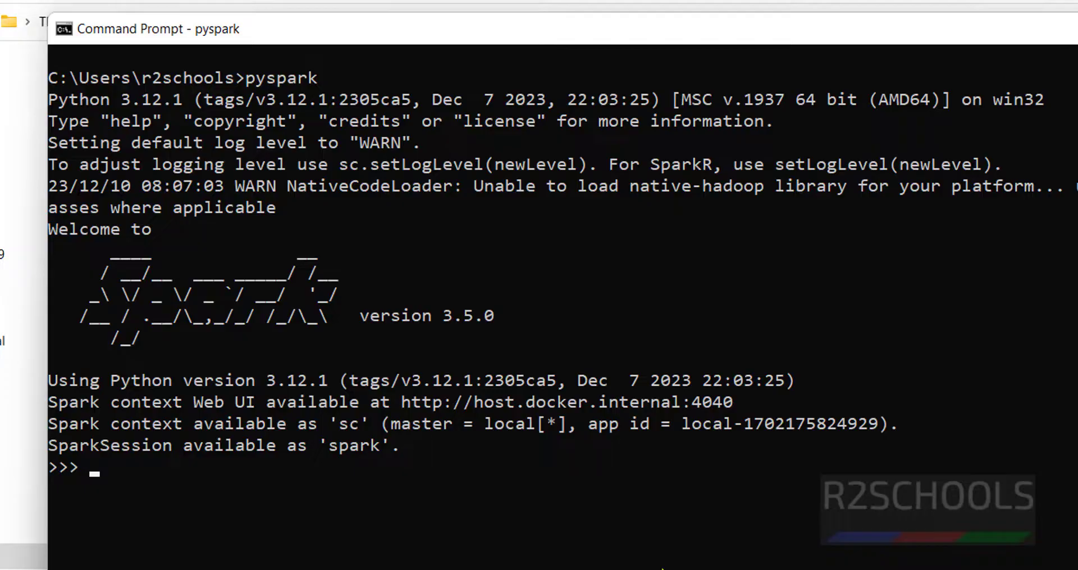
- Open a second Command Prompt and start python to show the 3.12.1 interpreter banner
click(661, 568)
text(cmd)
key(Return)
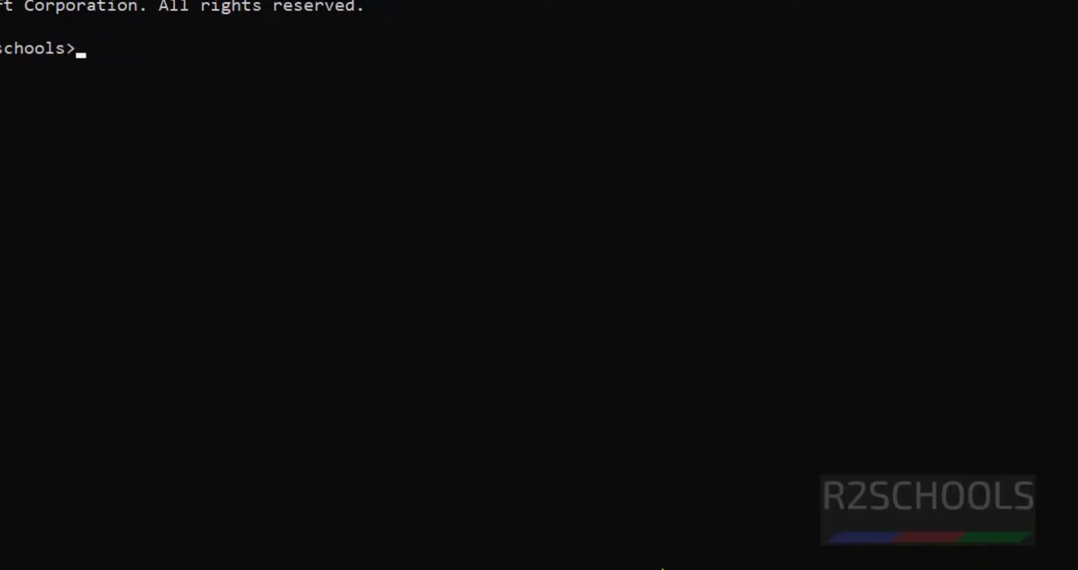
text(python)
key(Return)
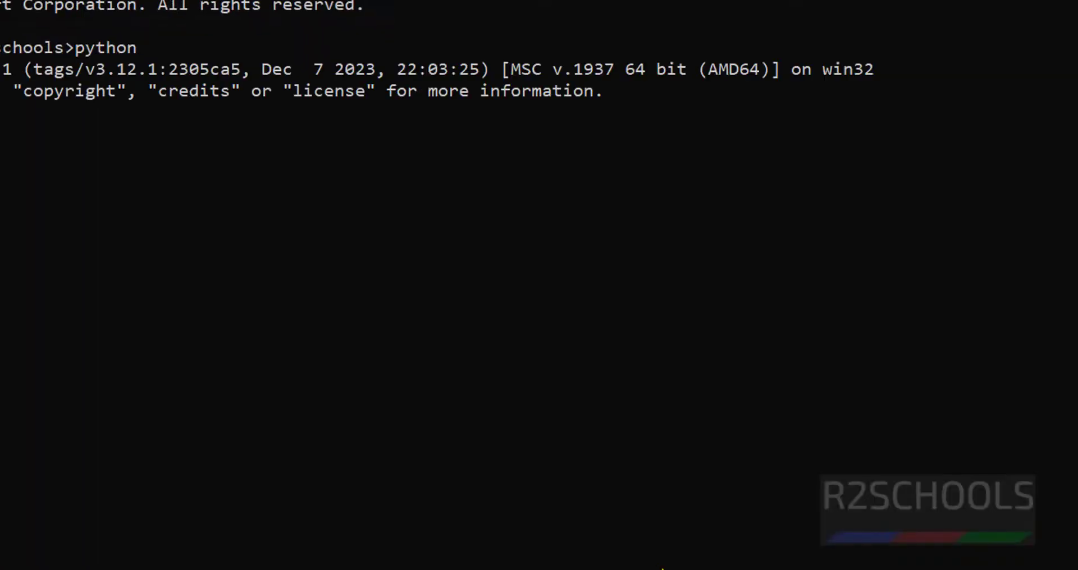